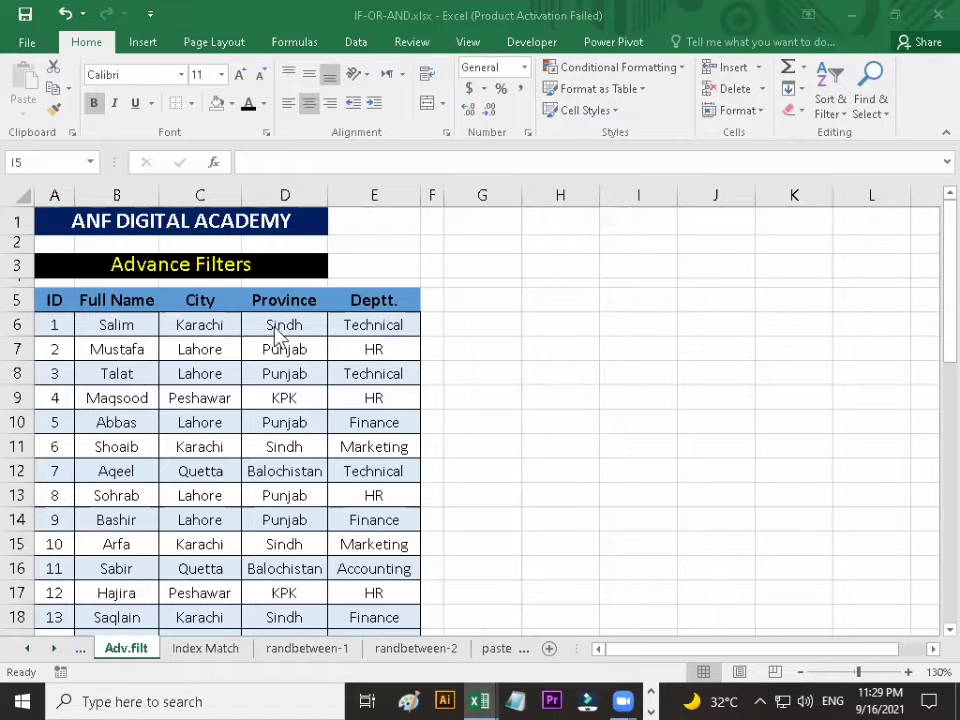
Look through the Advance Filters table, examining its ID, Full Name, City, Province and Deptt. columns and the records further down.
left_click(194, 446)
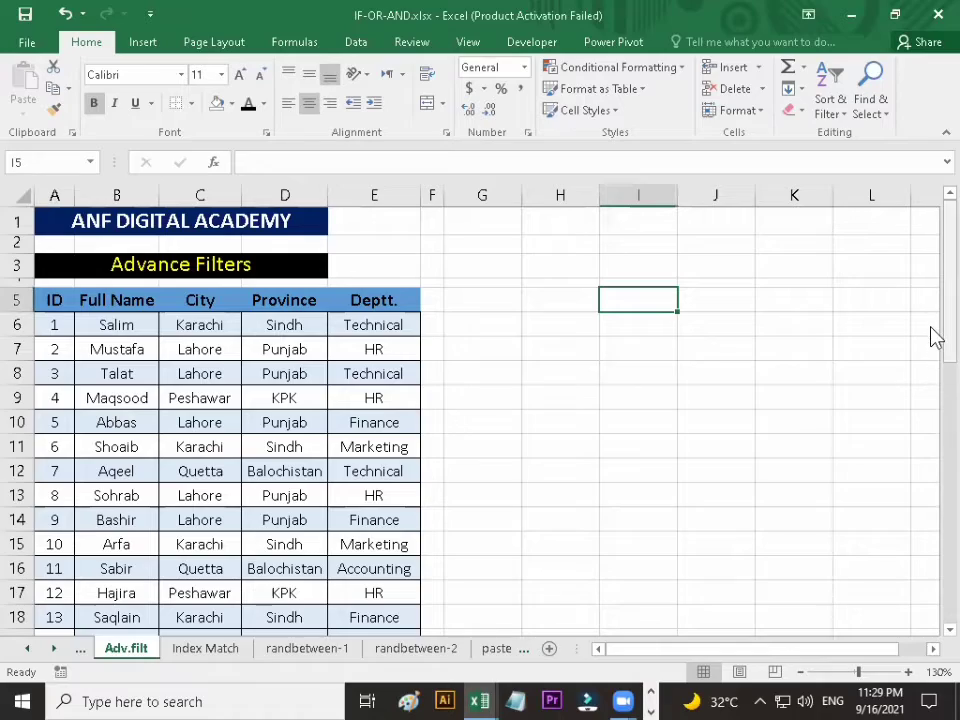
left_click_drag(936, 337, 935, 295)
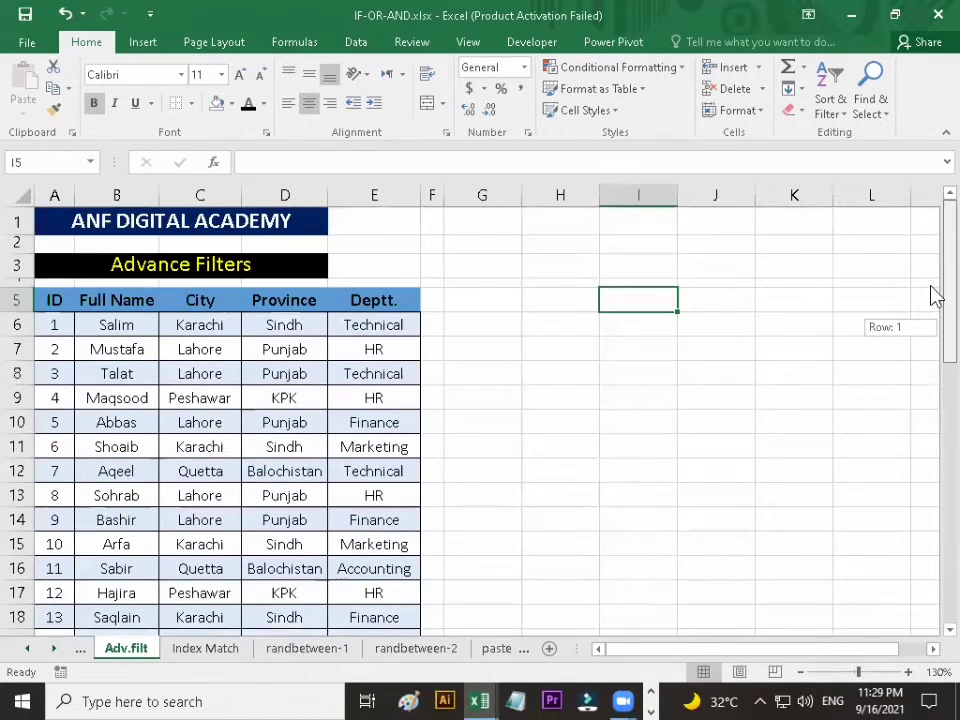
left_click(185, 469)
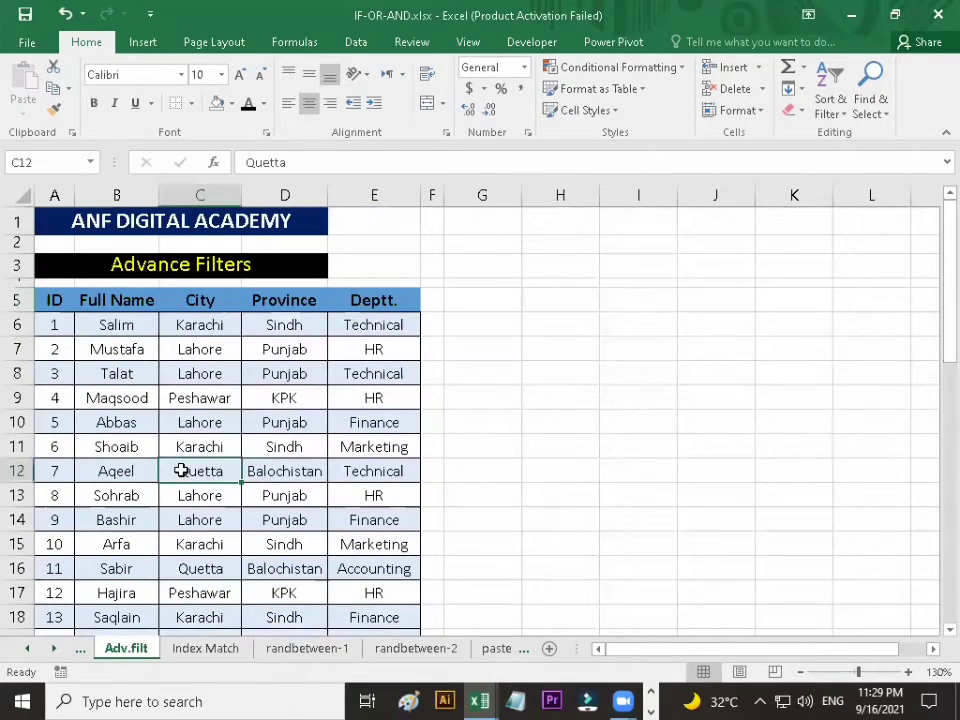
left_click(142, 540)
left_click(146, 467)
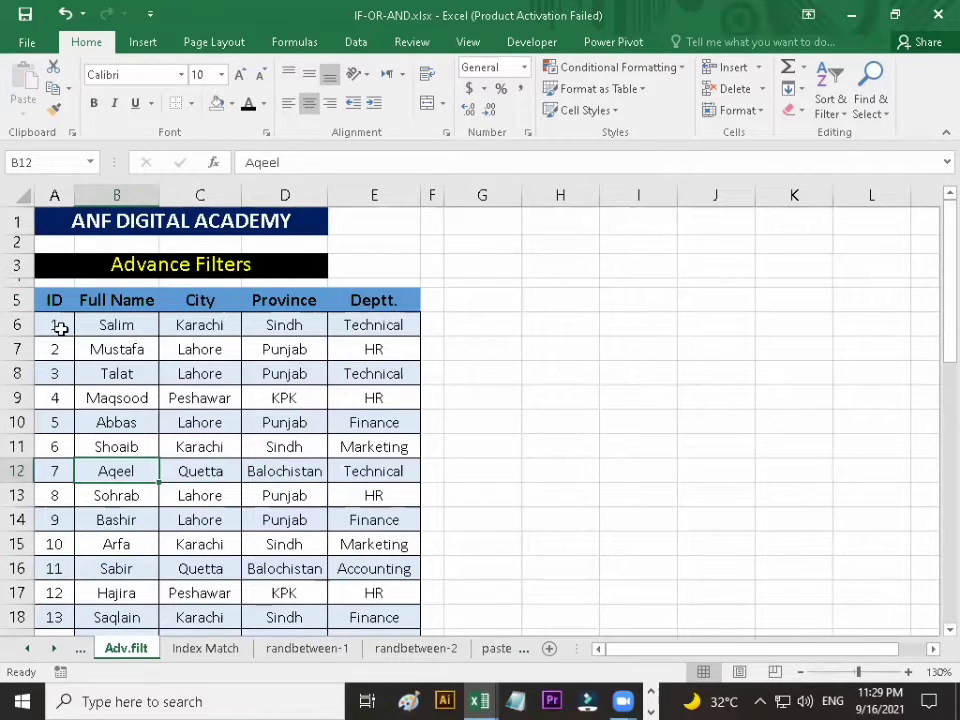
left_click(62, 569)
left_click(249, 412)
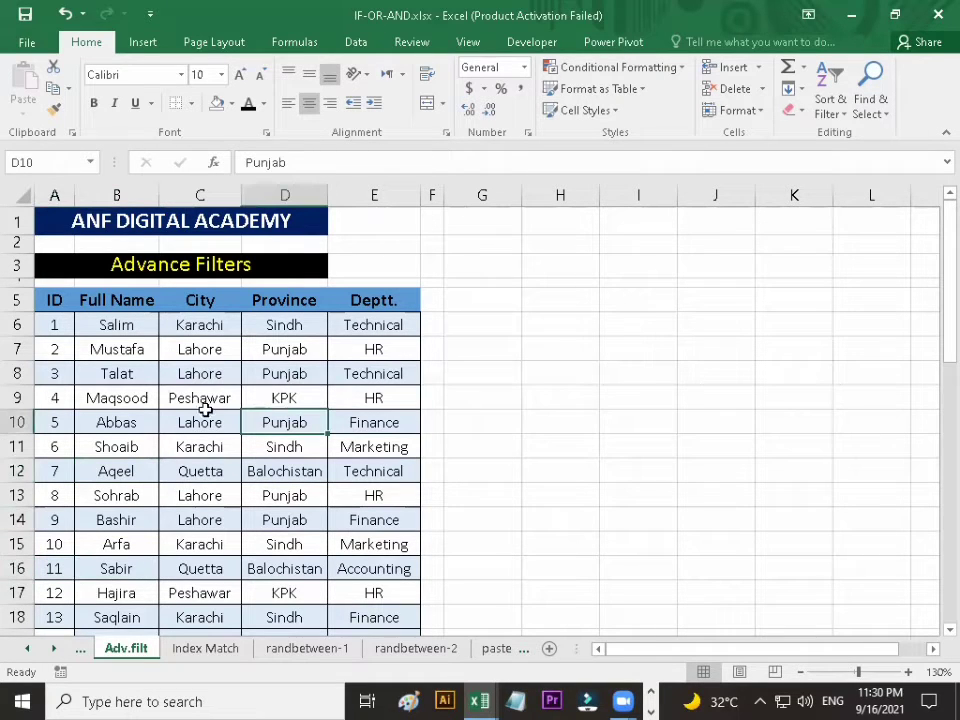
left_click(168, 455)
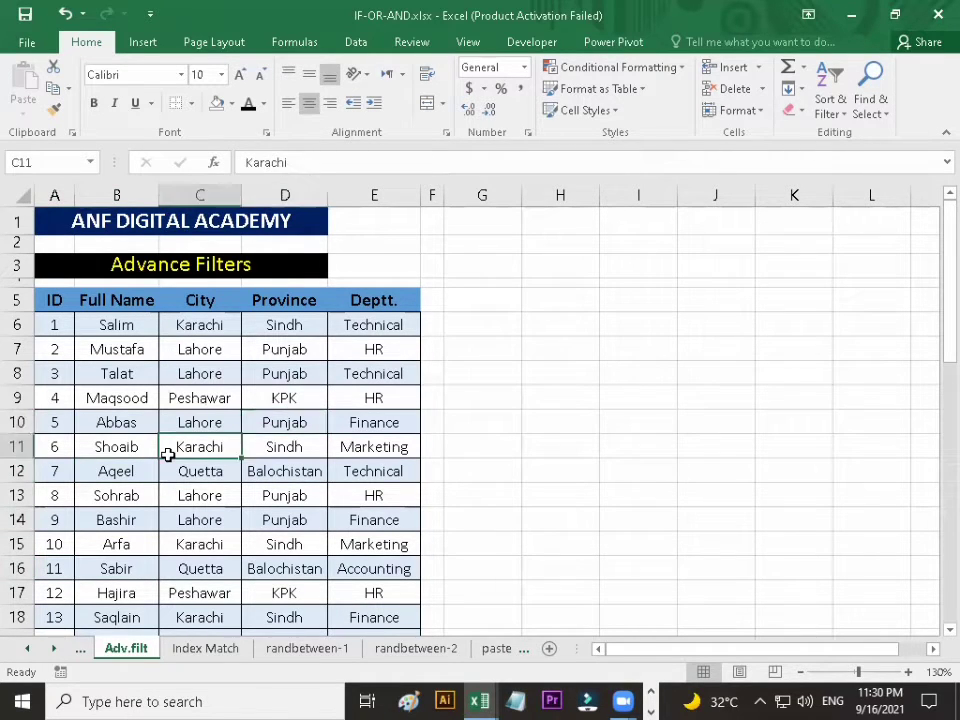
left_click(120, 450)
left_click_drag(934, 343, 932, 470)
left_click(185, 393)
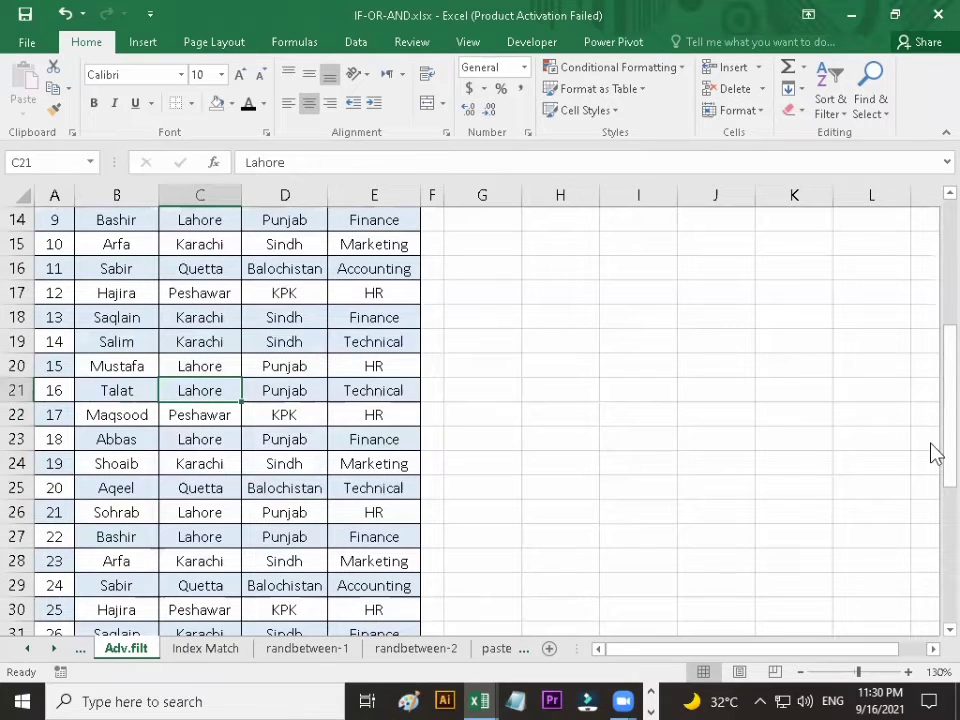
left_click_drag(932, 446, 934, 252)
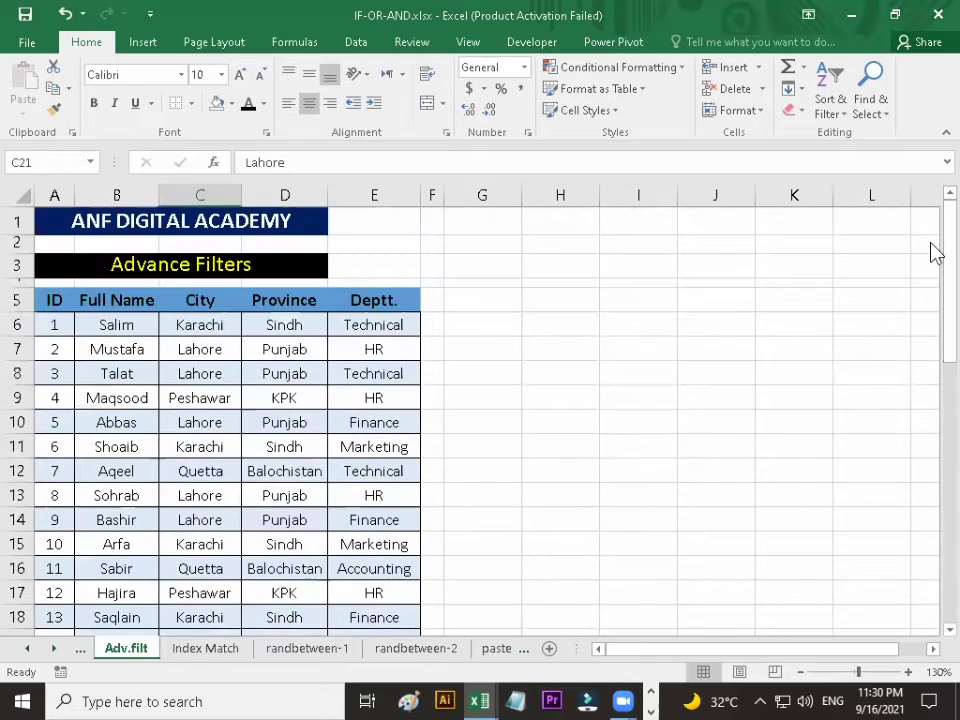
left_click(216, 445)
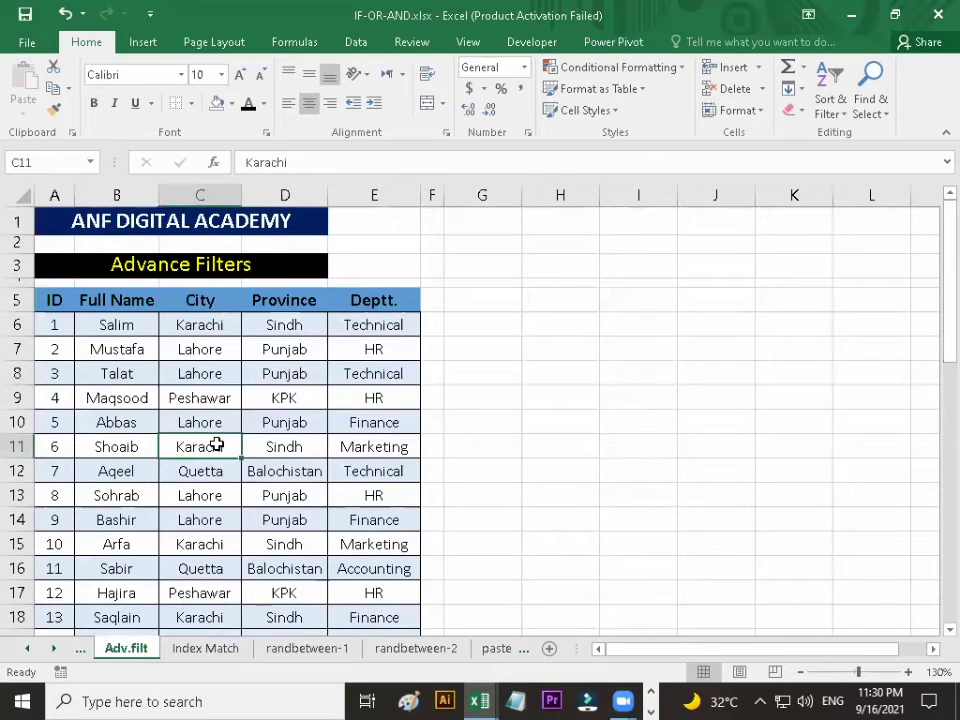
left_click(172, 493)
left_click(196, 424)
left_click(204, 464)
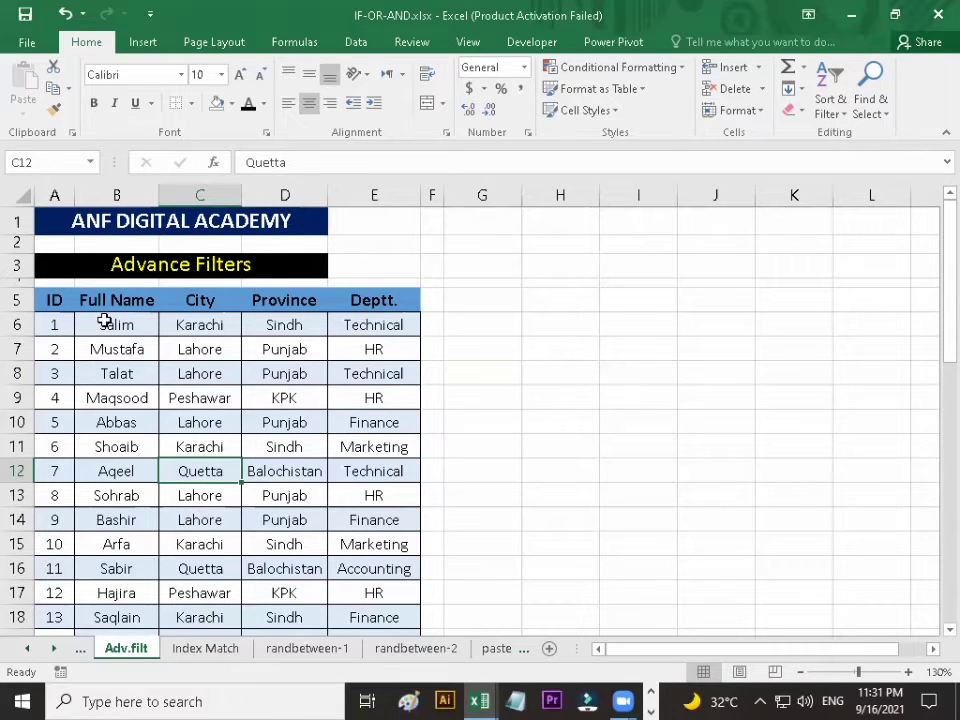
left_click(185, 420)
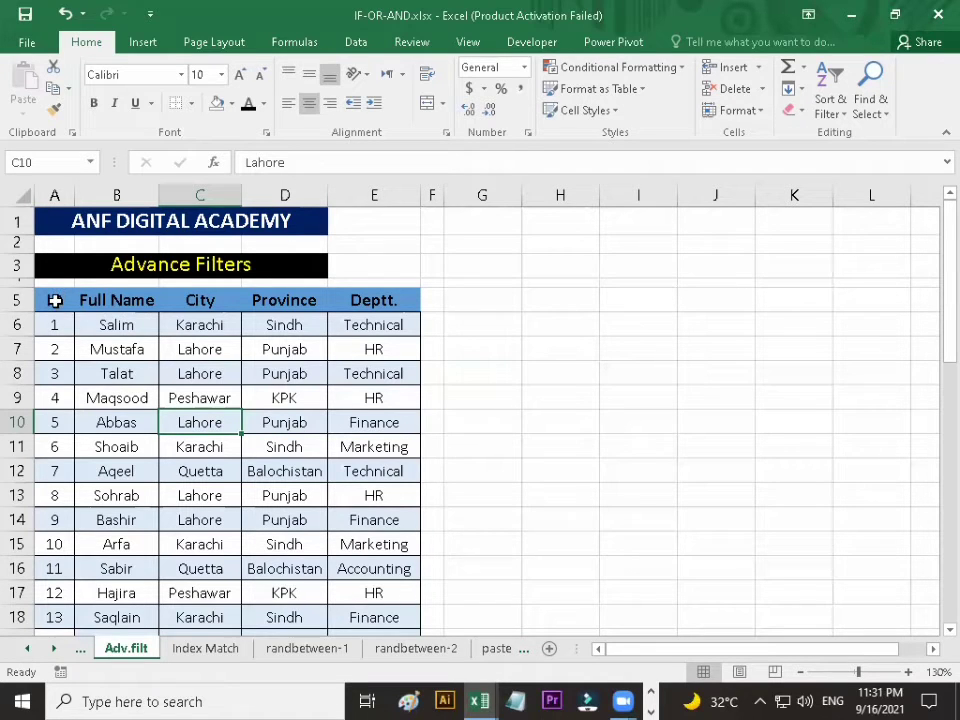
Copy the table's header row and first record (A5:E6) and paste them at G1.
left_click_drag(55, 300, 353, 319)
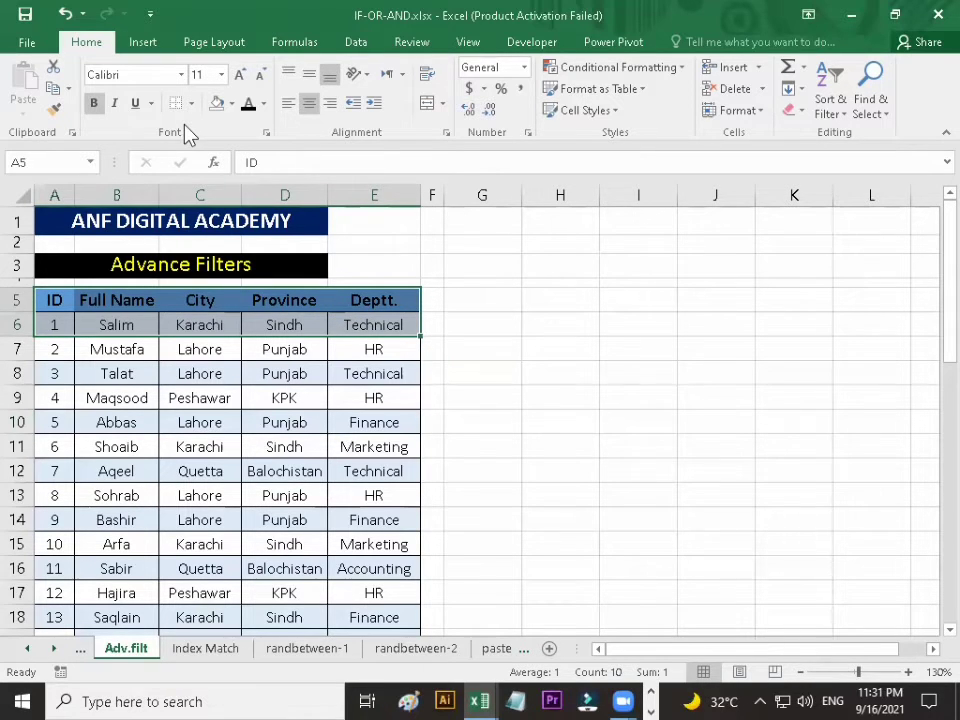
key("ctrl+c")
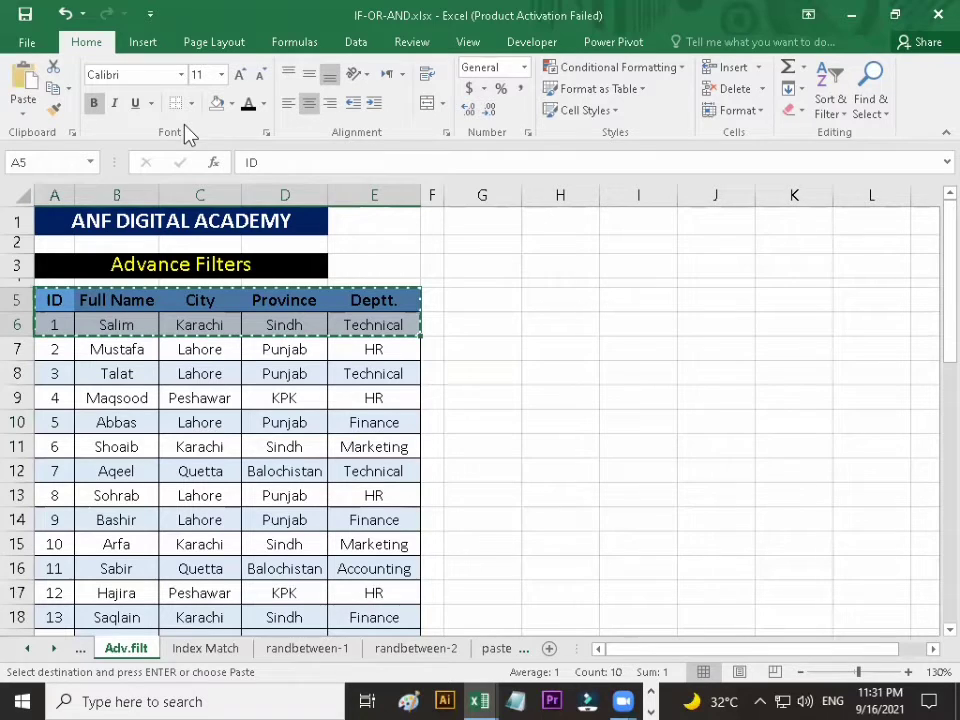
left_click(509, 224)
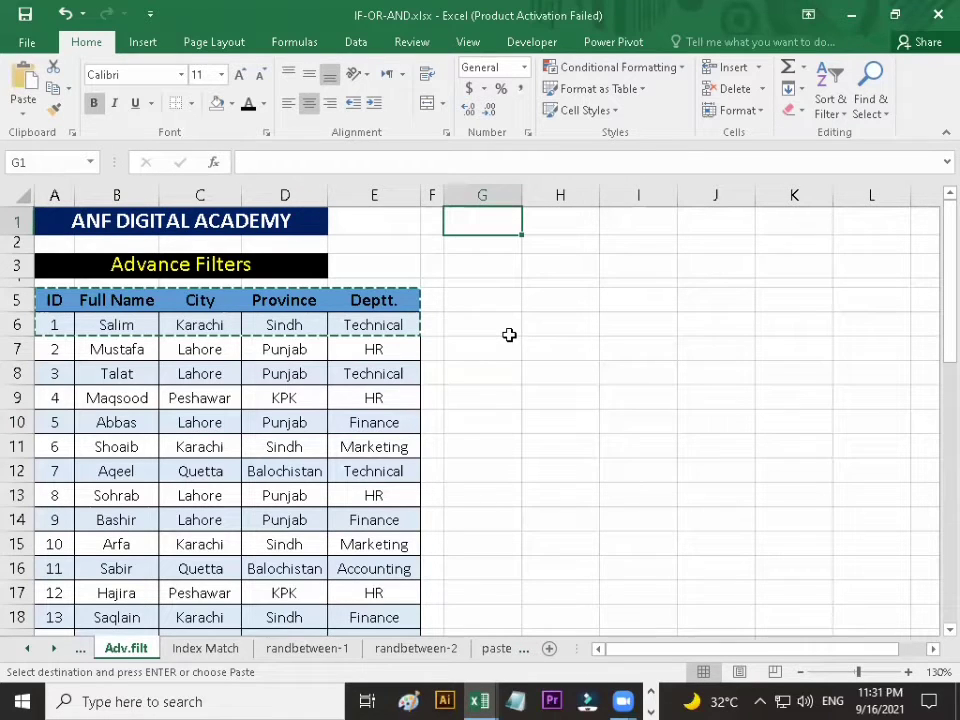
key("ctrl+v")
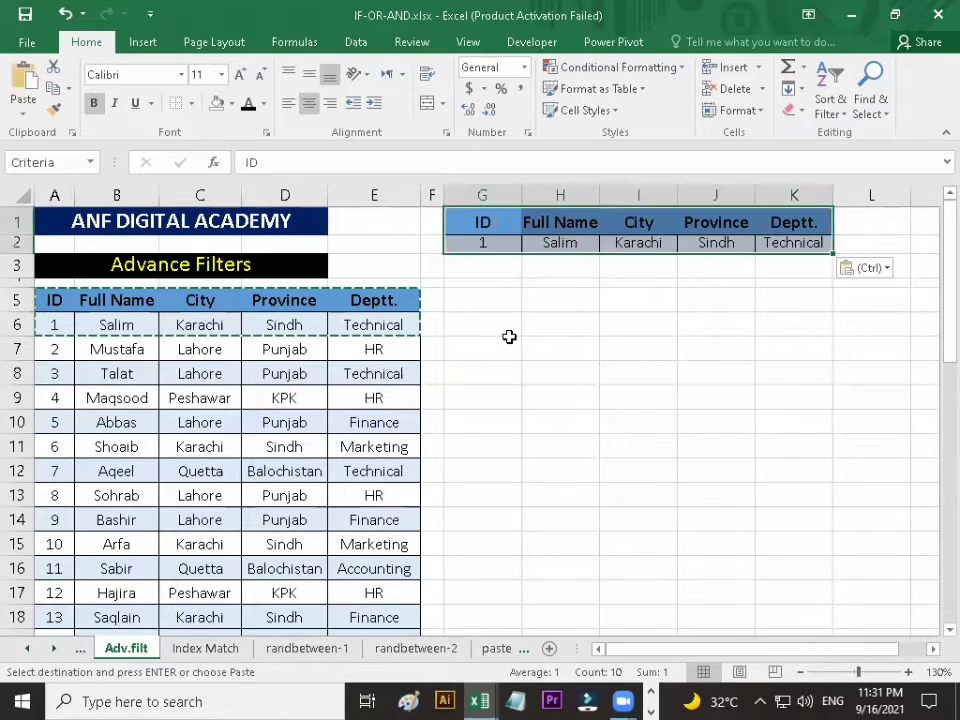
left_click(737, 329)
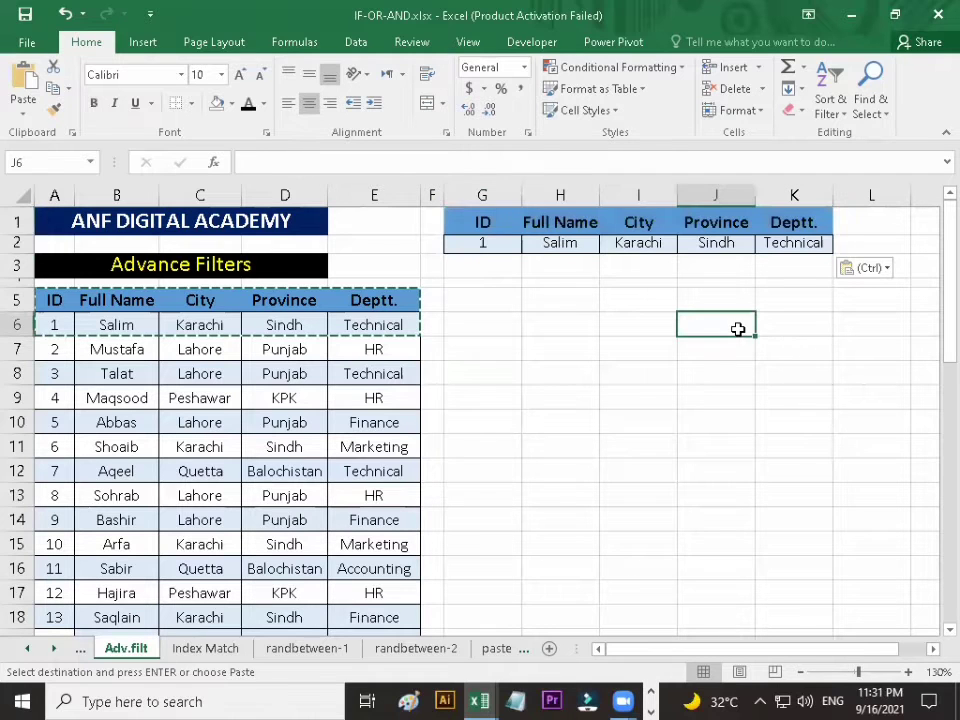
Clear the pasted values in G2:K2, leaving empty criteria cells under the copied headers.
left_click(509, 243)
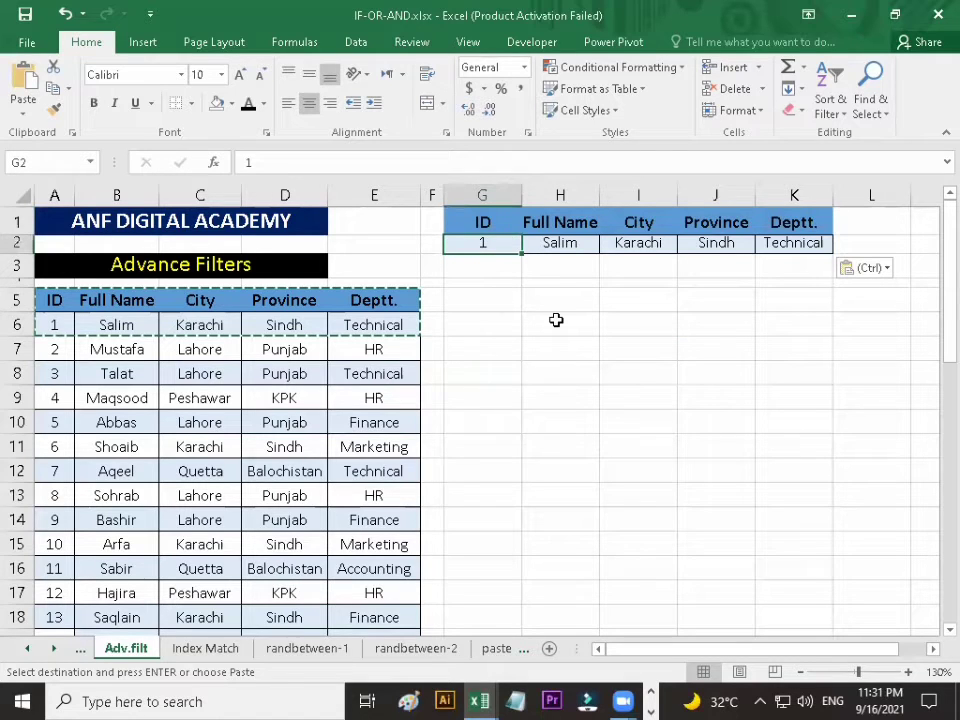
key("Delete")
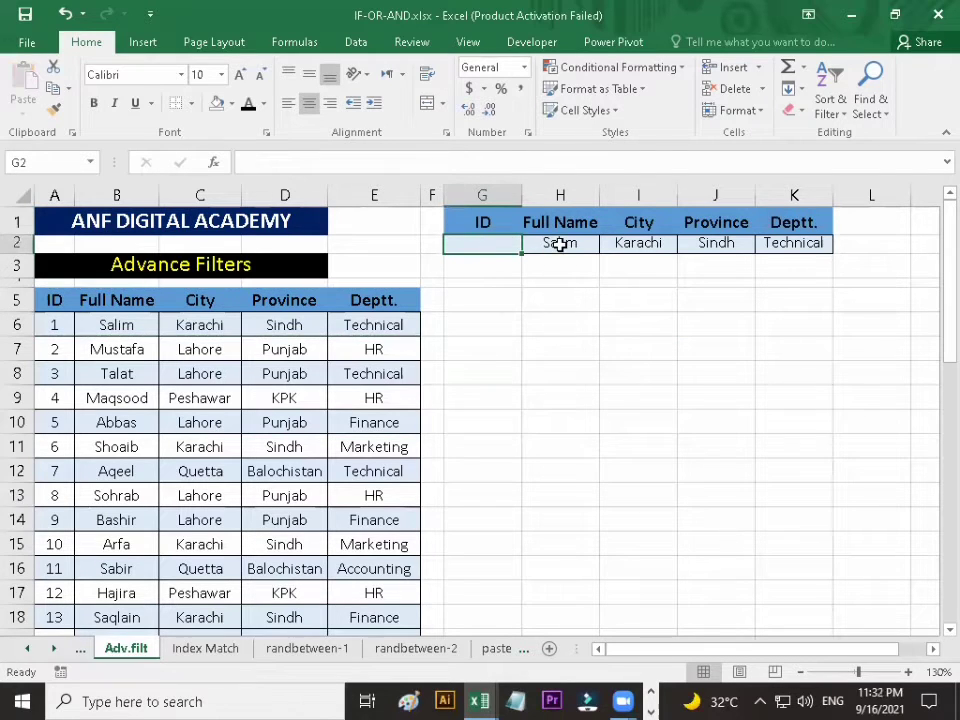
left_click(559, 243)
key("Delete")
left_click(645, 243)
key("Delete")
left_click(716, 243)
key("Delete")
left_click(793, 243)
key("Delete")
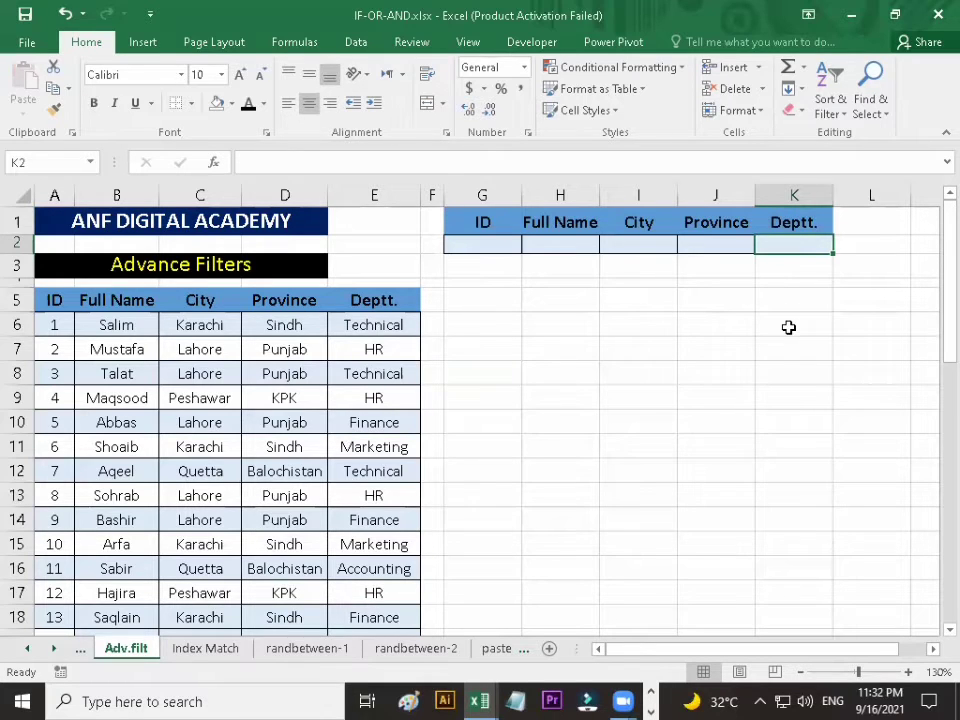
left_click(185, 418)
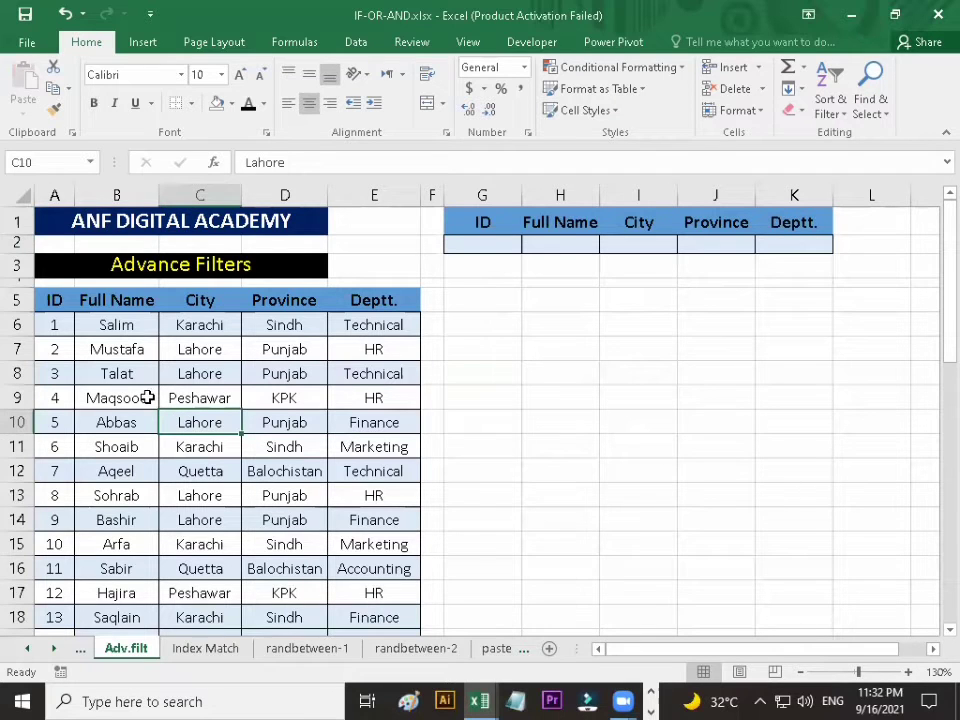
left_click_drag(58, 302, 229, 331)
left_click_drag(326, 347, 361, 374)
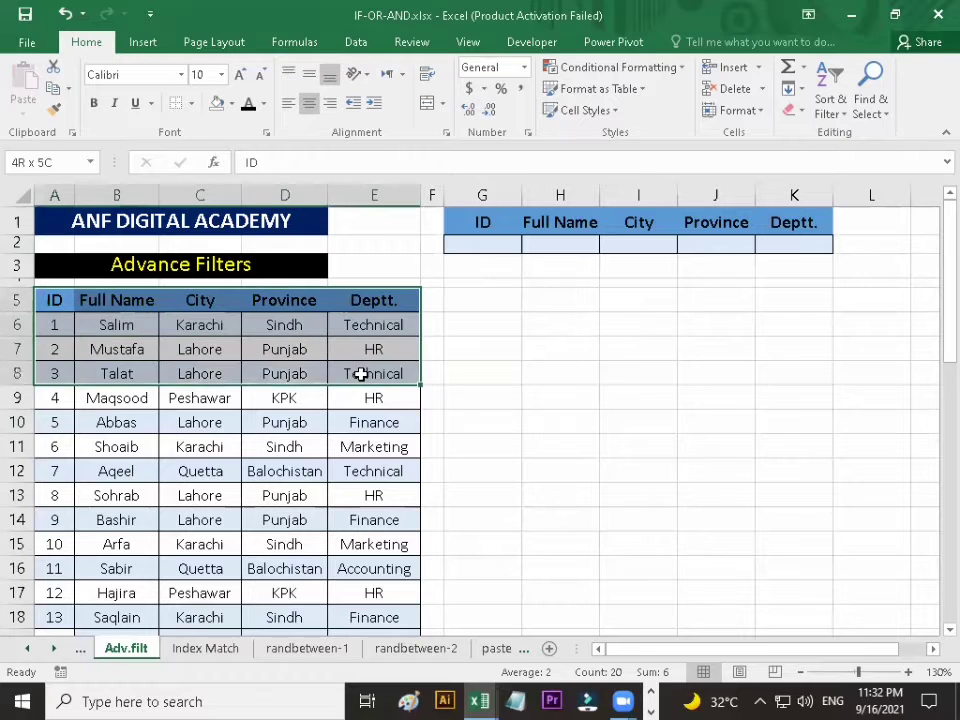
Select the whole table A5:E44 with its headers and open the Advanced Filter for it.
left_click(56, 300)
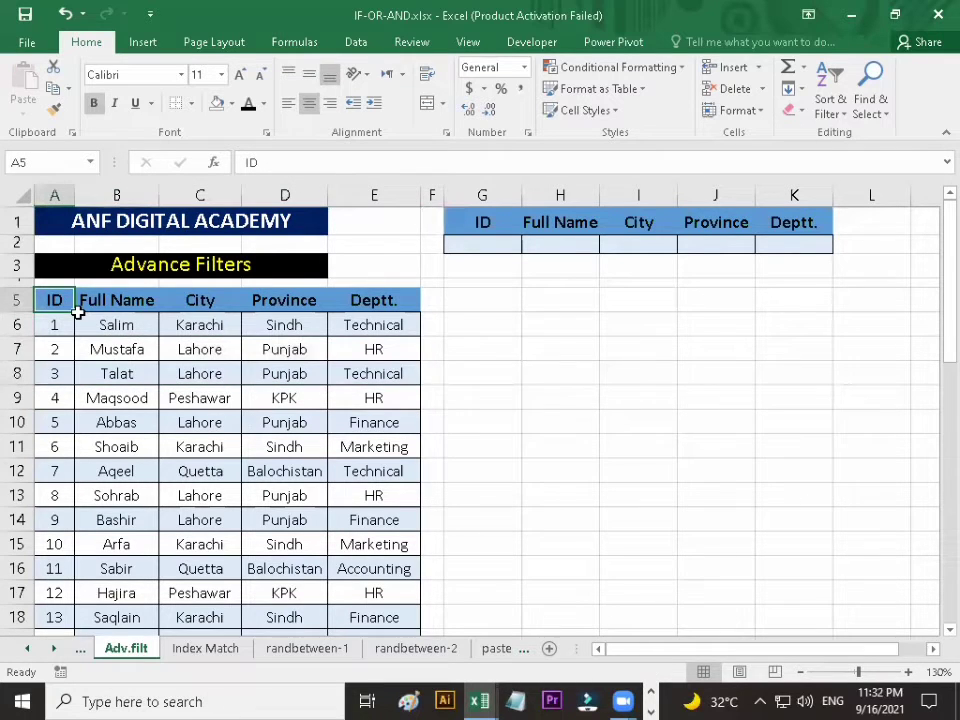
key("ctrl+shift+Down")
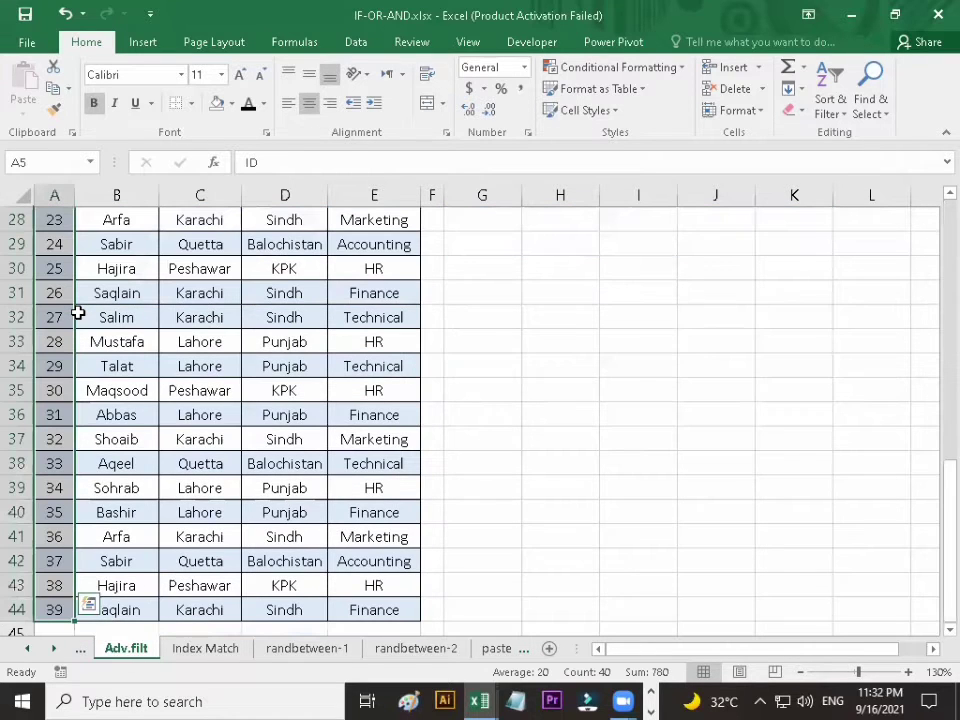
key("shift+Right")
key("shift+Right")
key("shift+Right")
key("shift+Right")
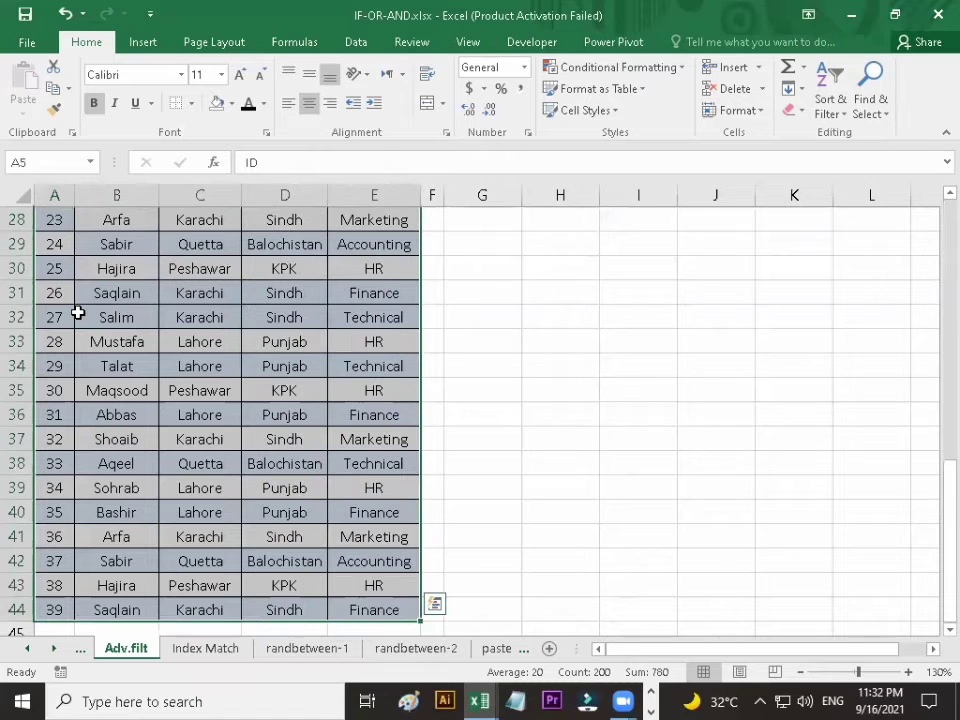
left_click_drag(948, 496, 932, 249)
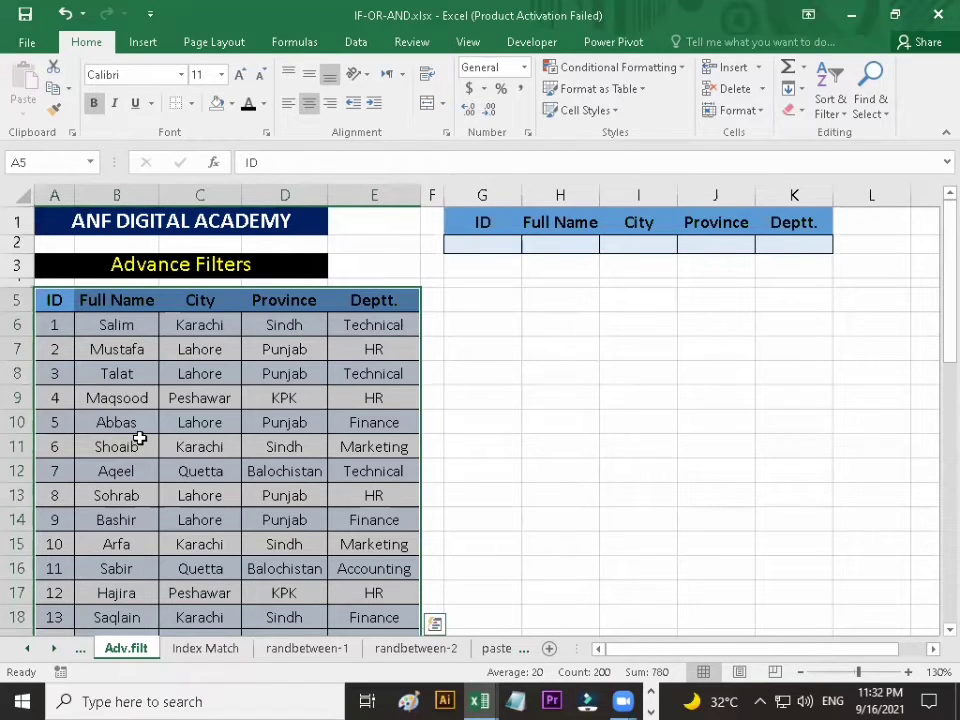
left_click(355, 44)
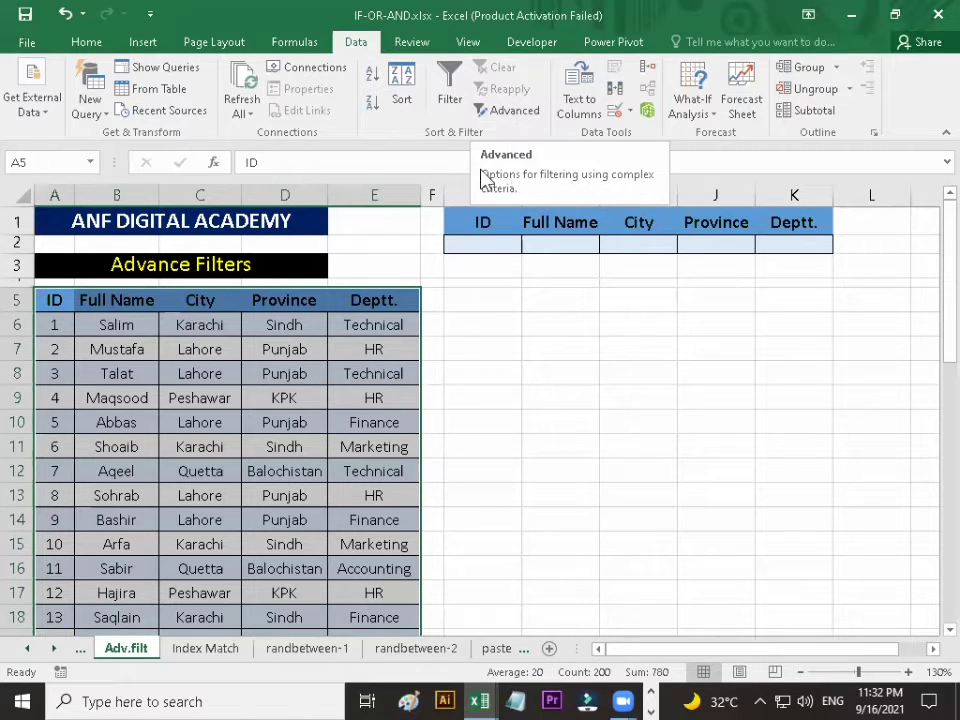
left_click(515, 112)
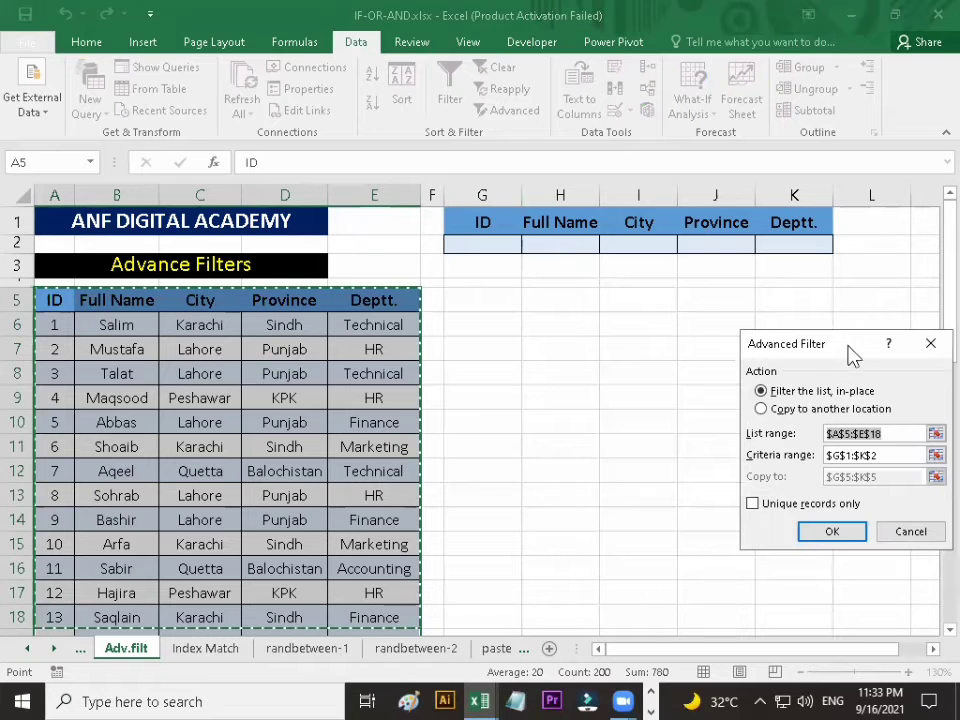
left_click_drag(845, 350, 694, 292)
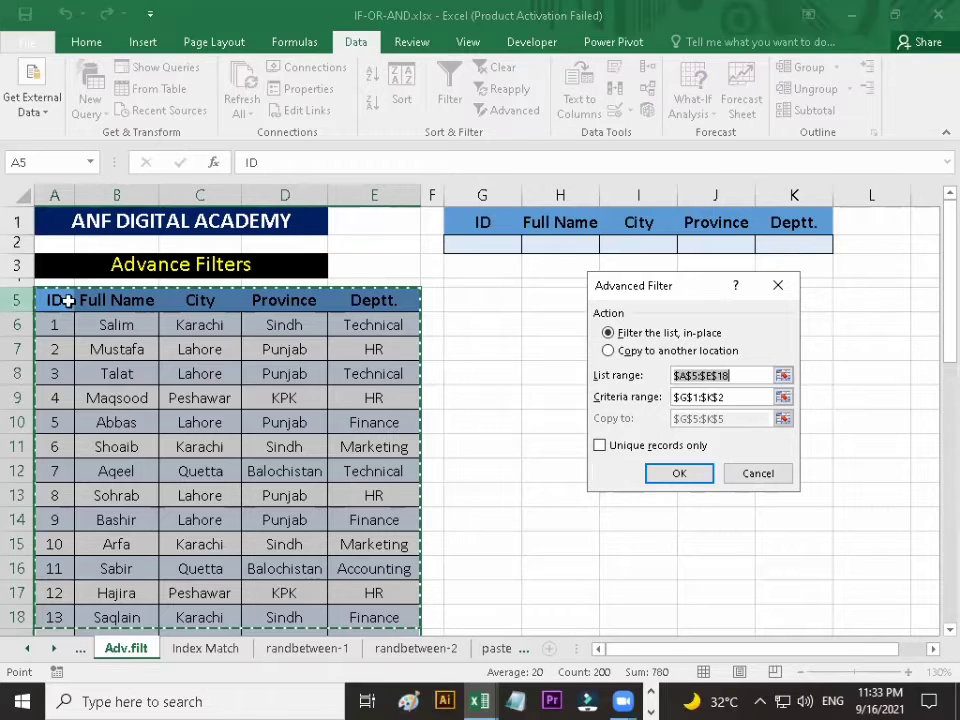
Replace the filter's criteria range with the copied headers and the blank row under them, G1:K2.
left_click(733, 397)
key("BackSpace")
key("BackSpace")
key("BackSpace")
key("BackSpace")
key("BackSpace")
key("BackSpace")
key("BackSpace")
key("BackSpace")
key("BackSpace")
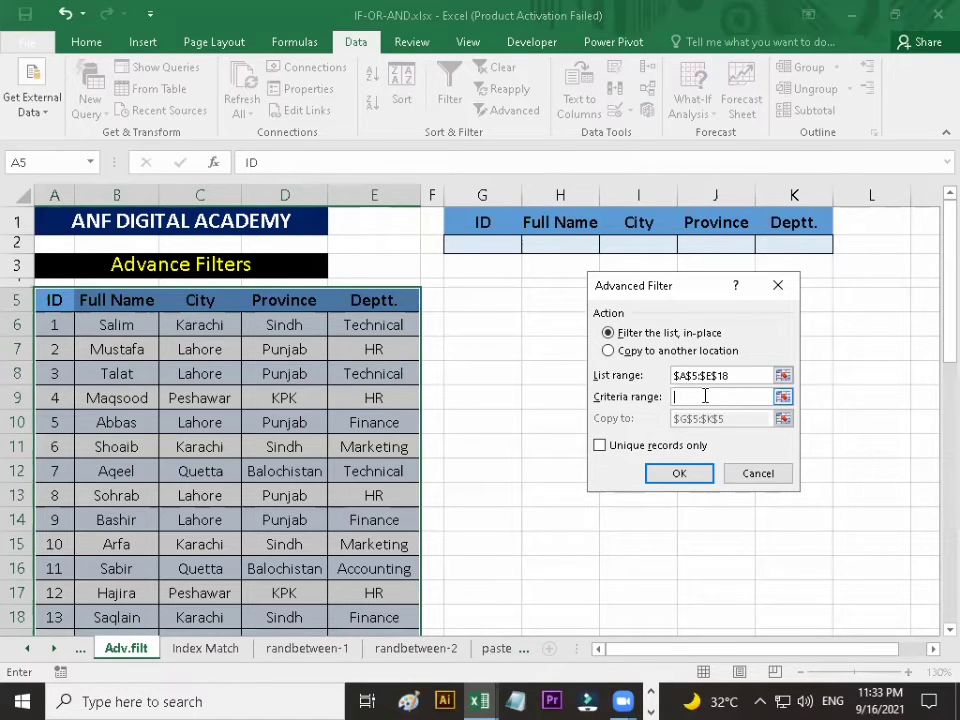
left_click(783, 398)
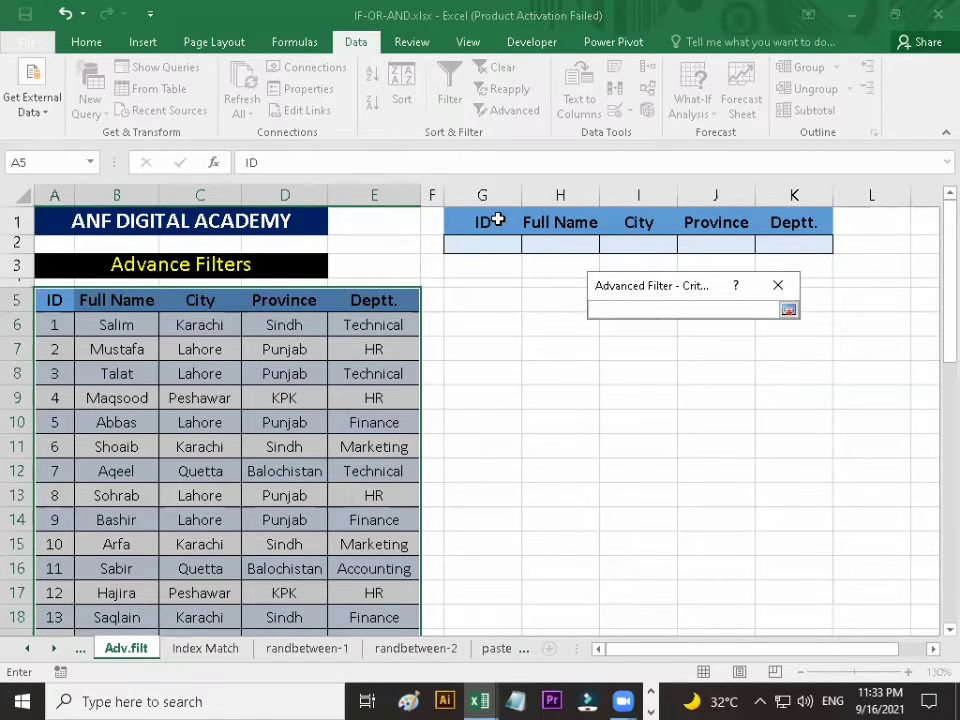
left_click_drag(497, 220, 790, 243)
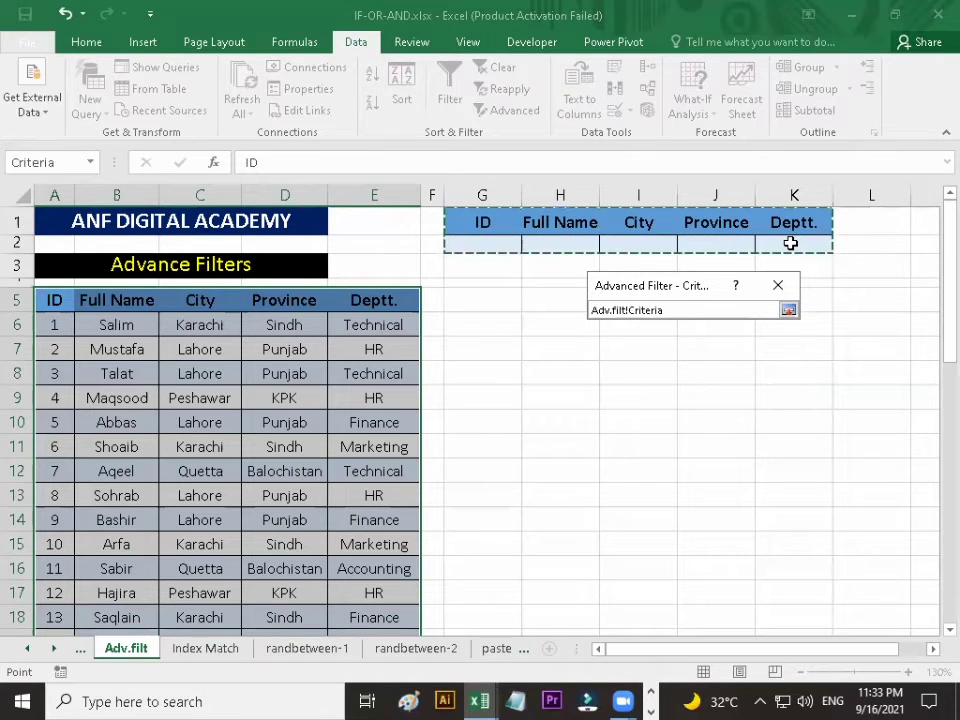
left_click(789, 311)
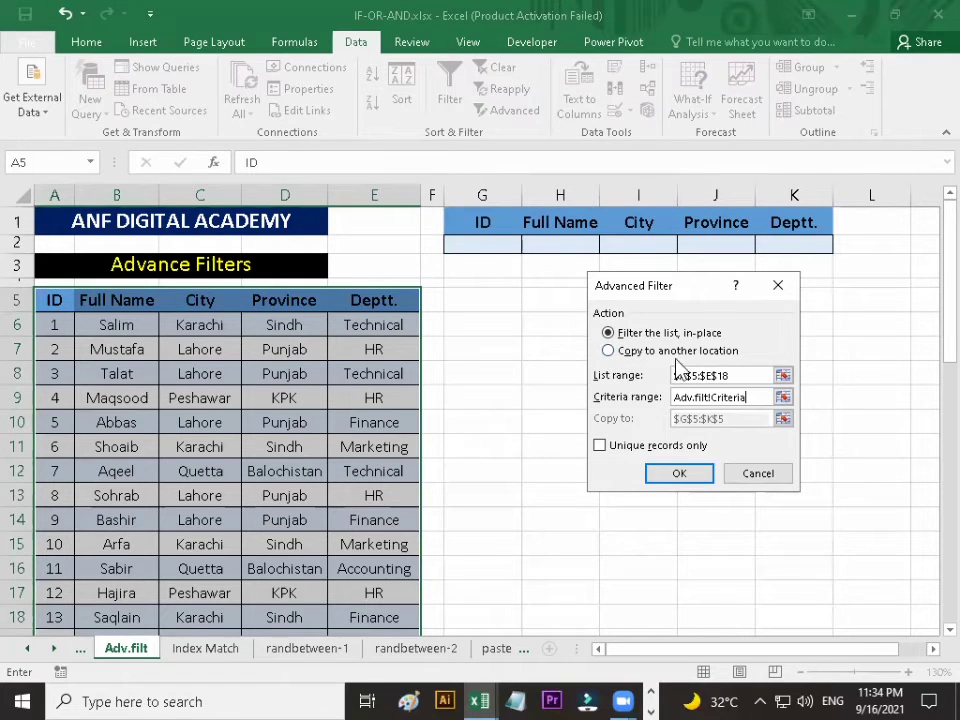
Set the Advanced Filter to copy to another location and clear its existing destination reference.
left_click(609, 352)
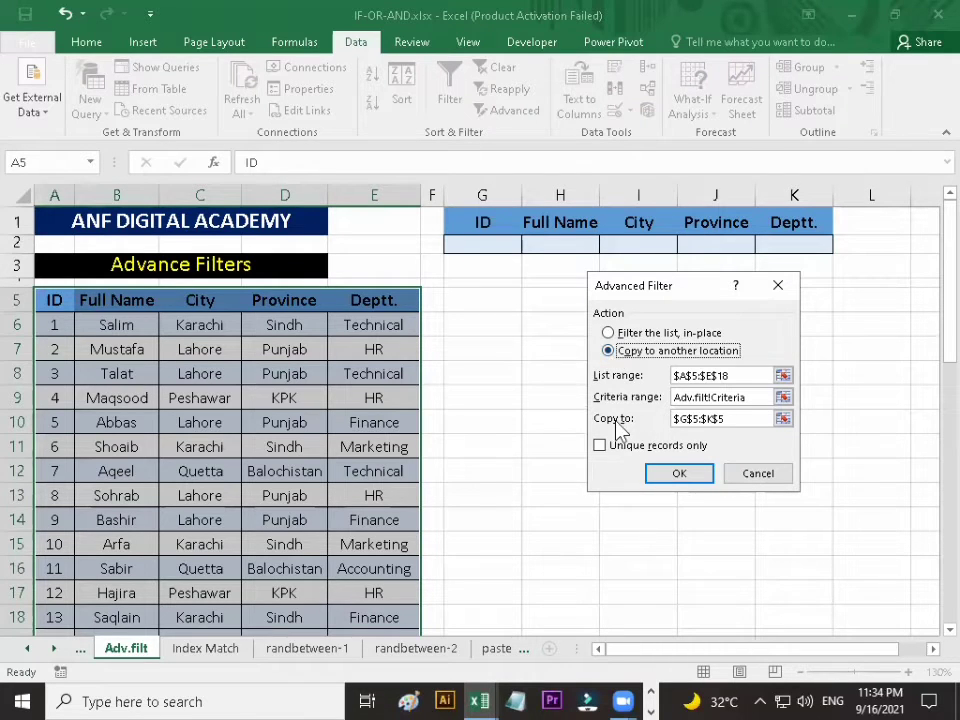
left_click(735, 418)
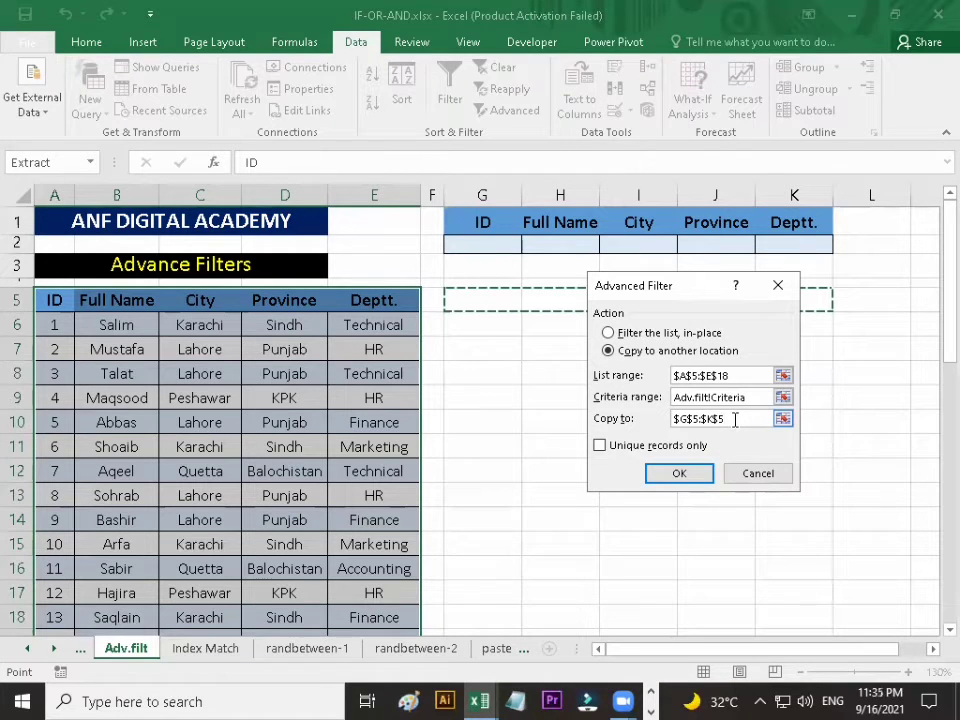
left_click_drag(735, 418, 660, 420)
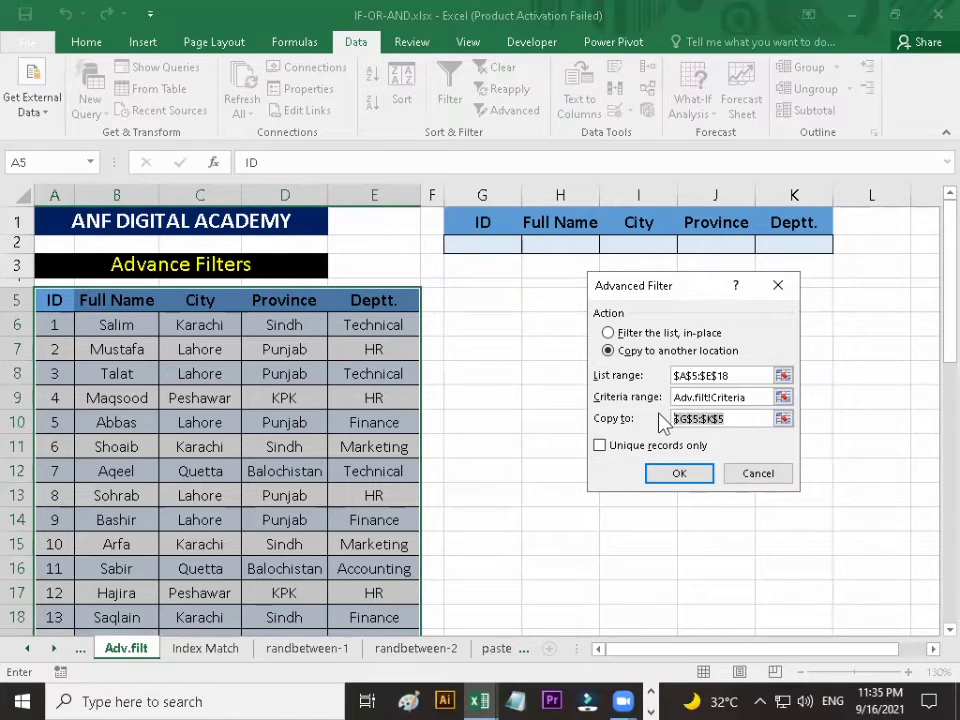
key("BackSpace")
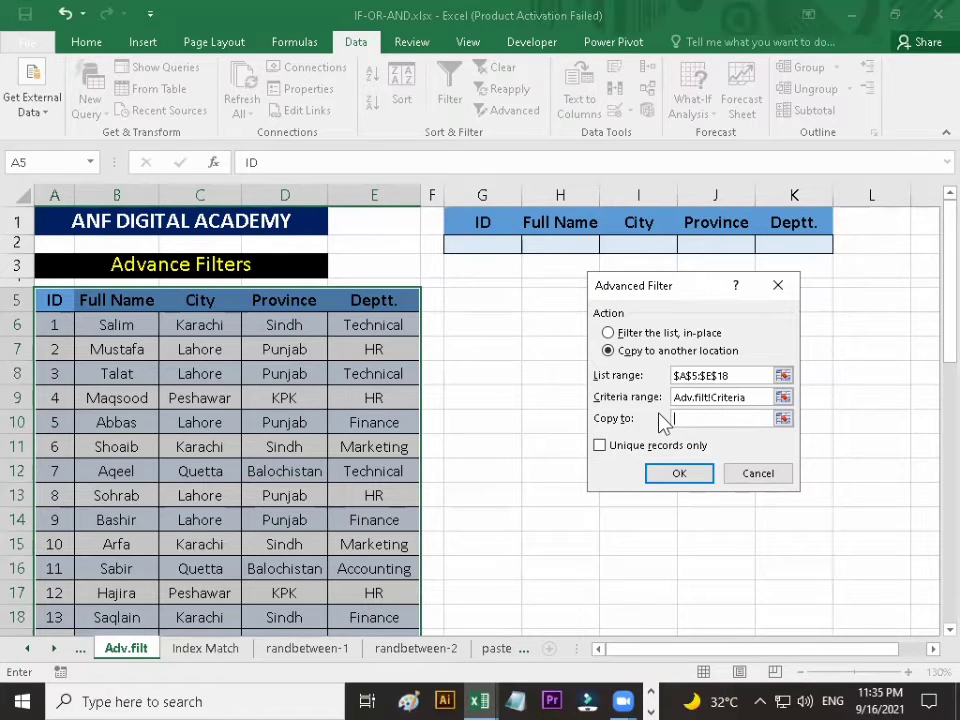
left_click(784, 421)
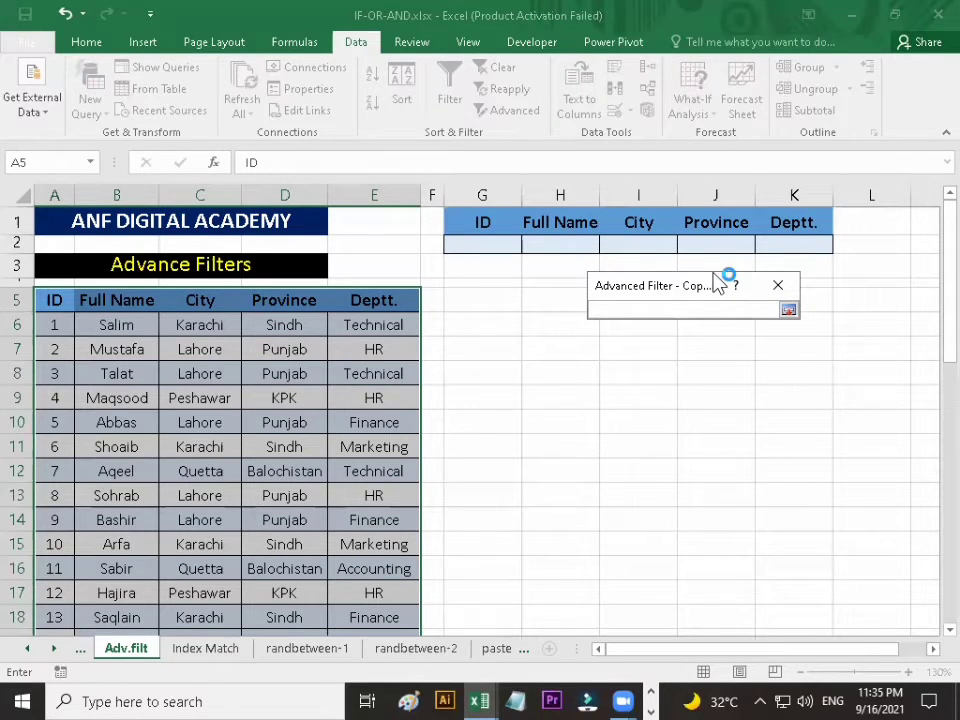
left_click_drag(724, 281, 890, 283)
left_click(956, 310)
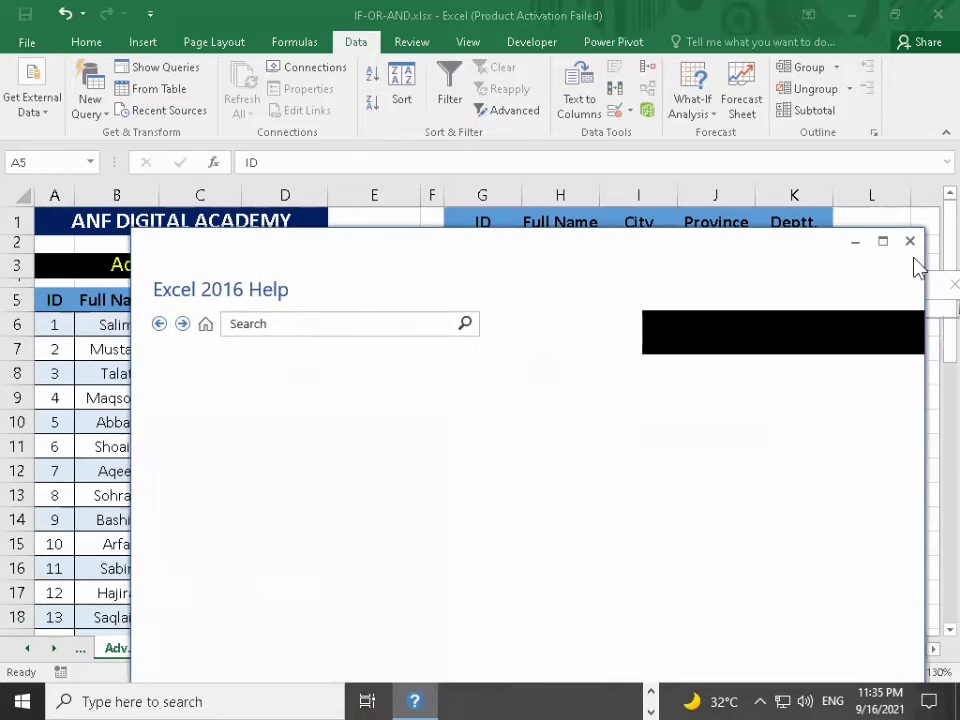
left_click(909, 242)
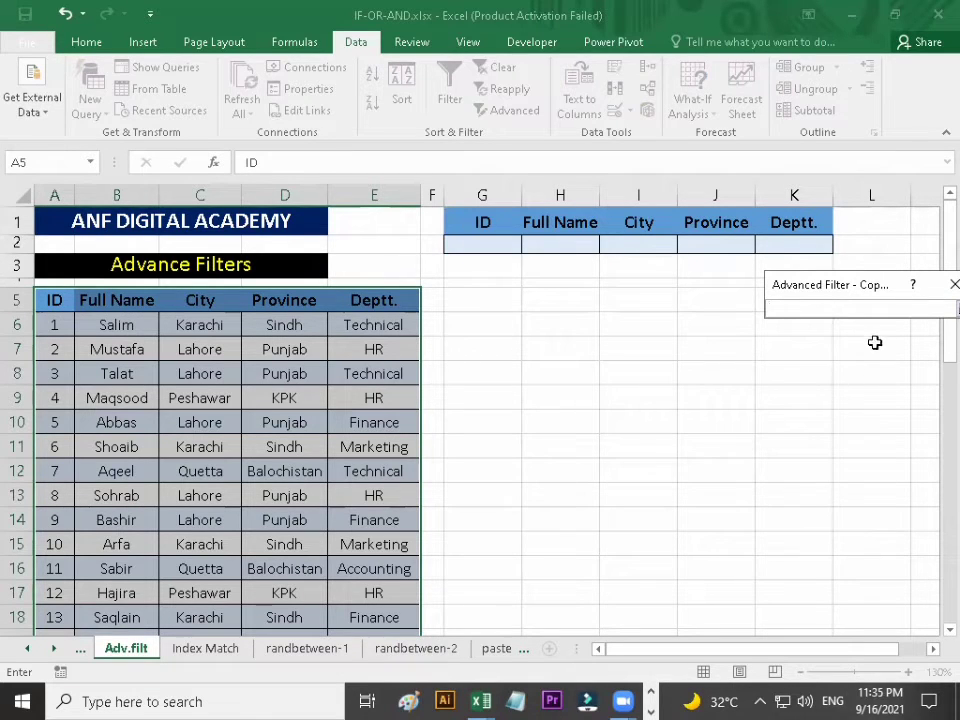
left_click(935, 289)
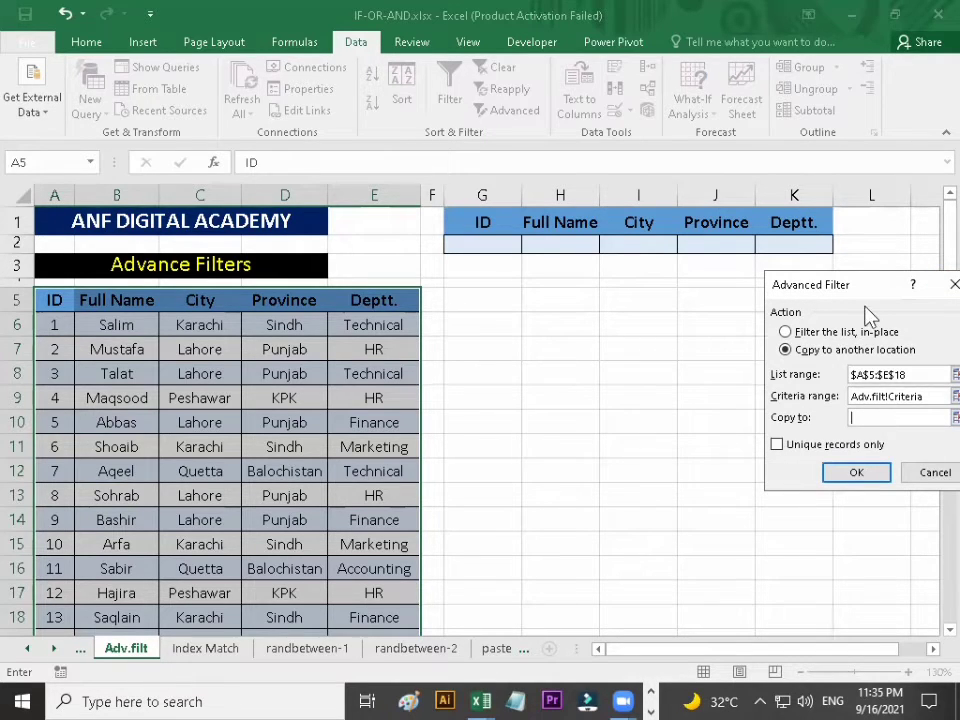
Choose cell G5 as the destination for the copied records and run the Advanced Filter.
left_click(915, 405)
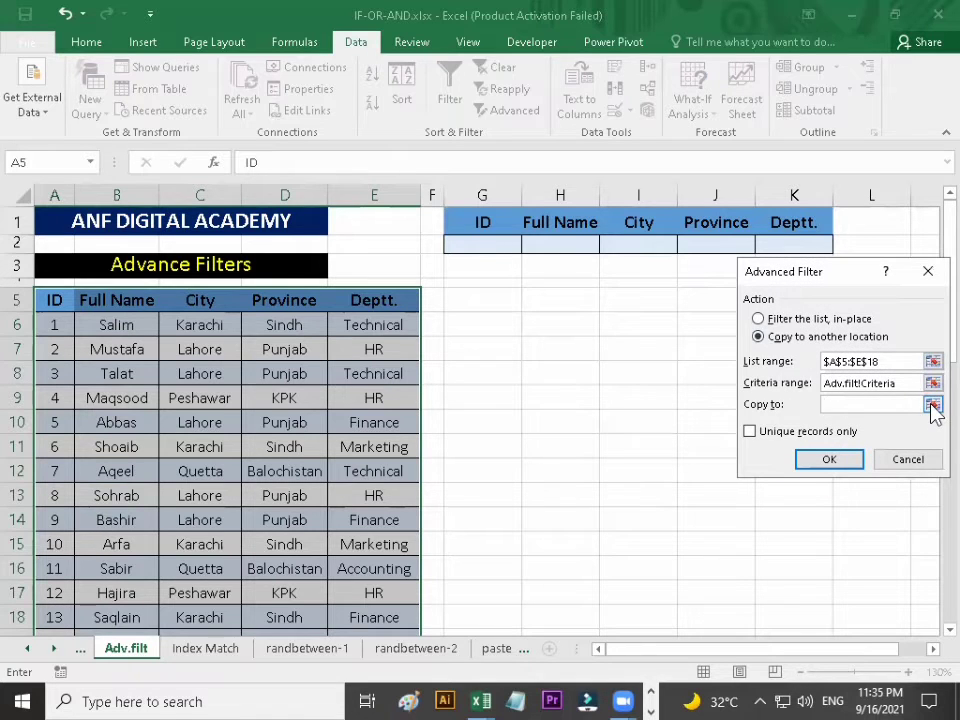
left_click(932, 406)
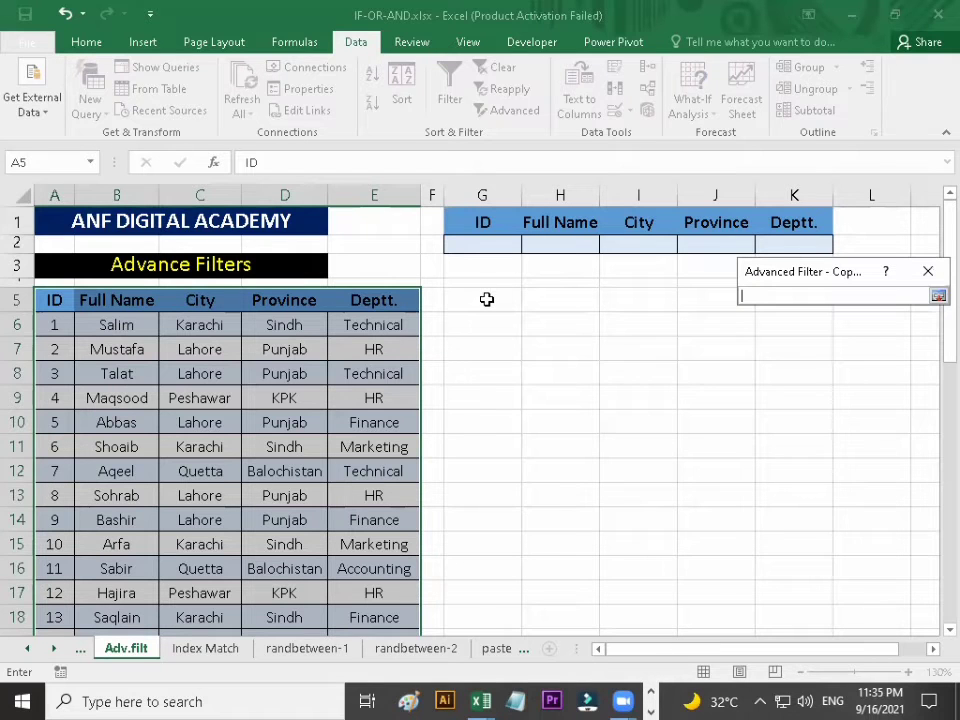
left_click(486, 299)
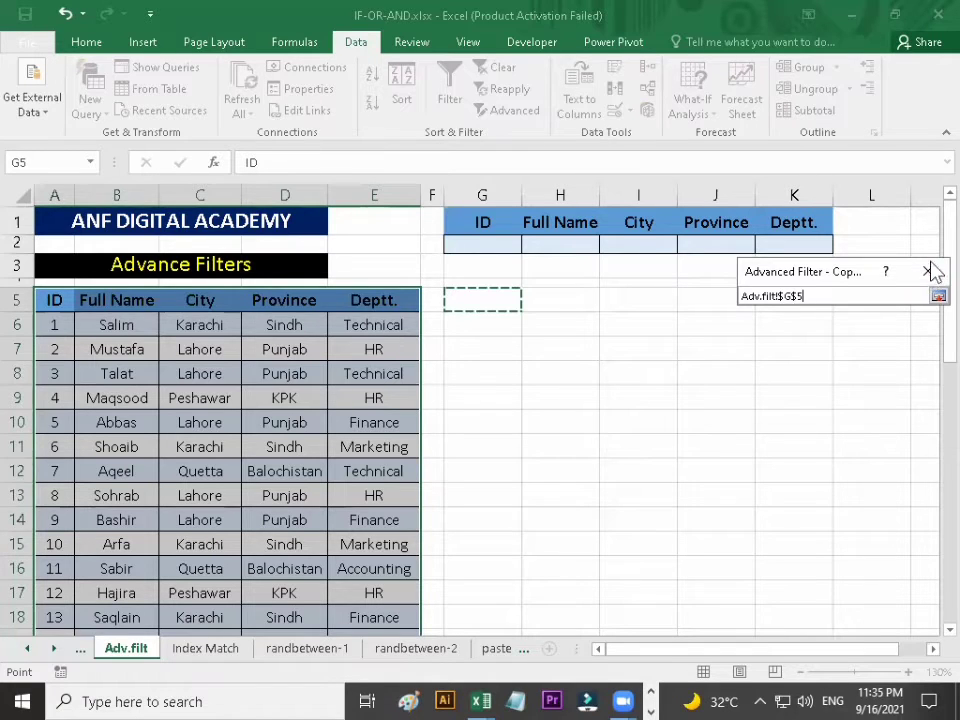
left_click(938, 296)
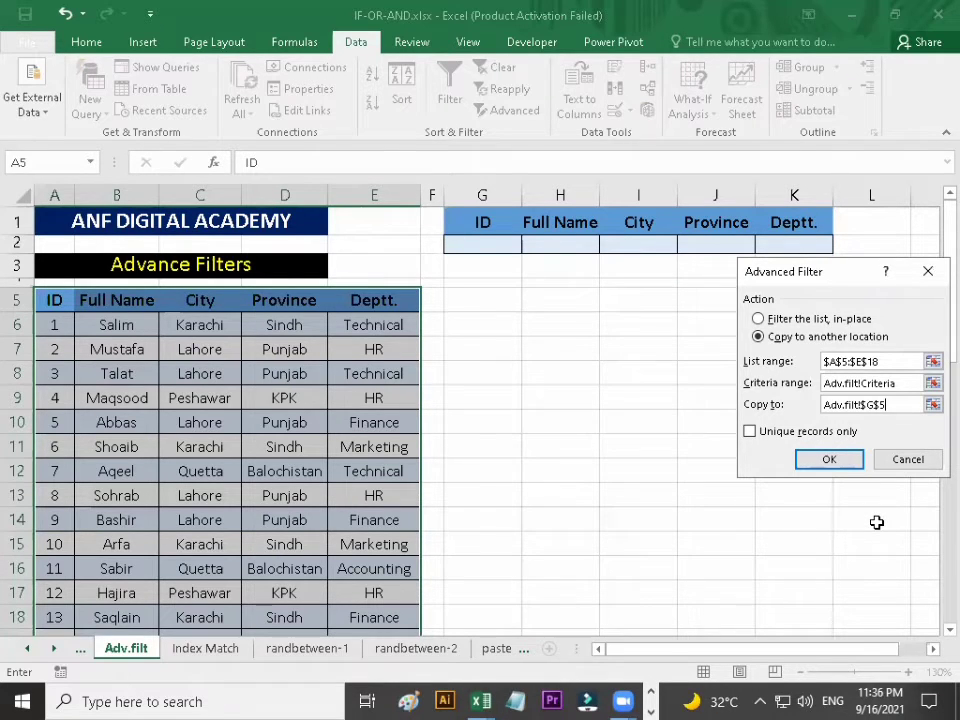
left_click(834, 460)
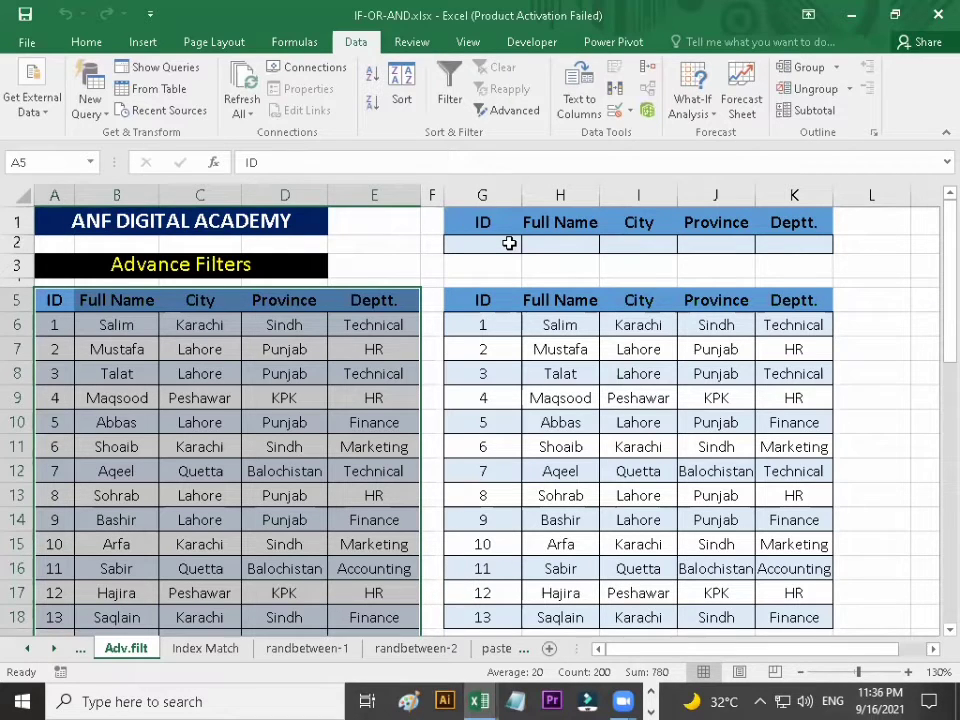
Enter Karachi as the City criterion in cell I2.
left_click(653, 244)
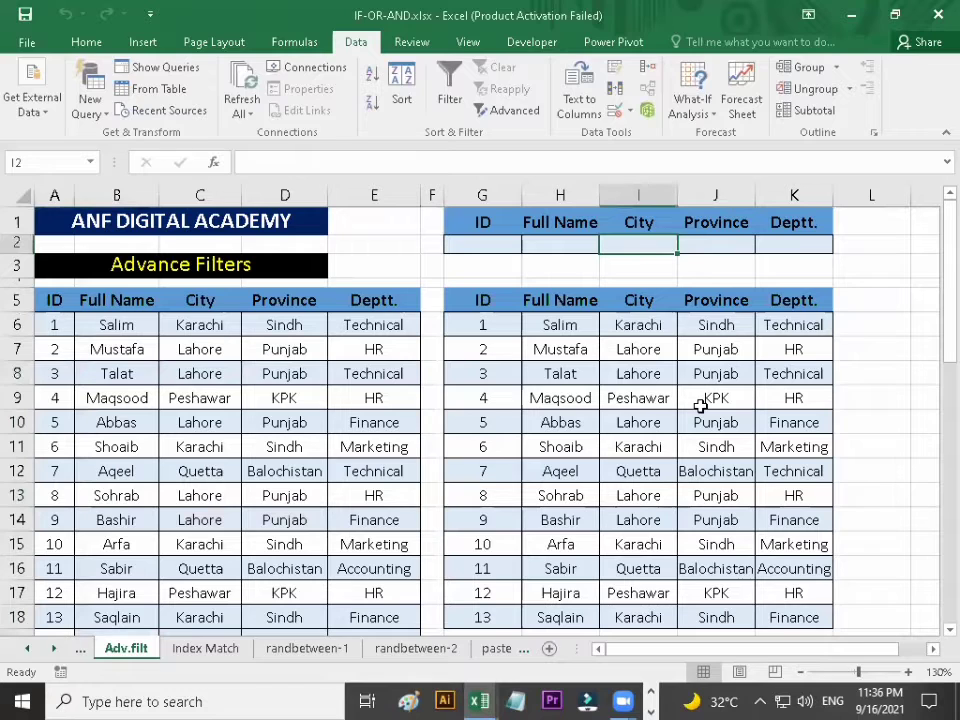
type("Karachi")
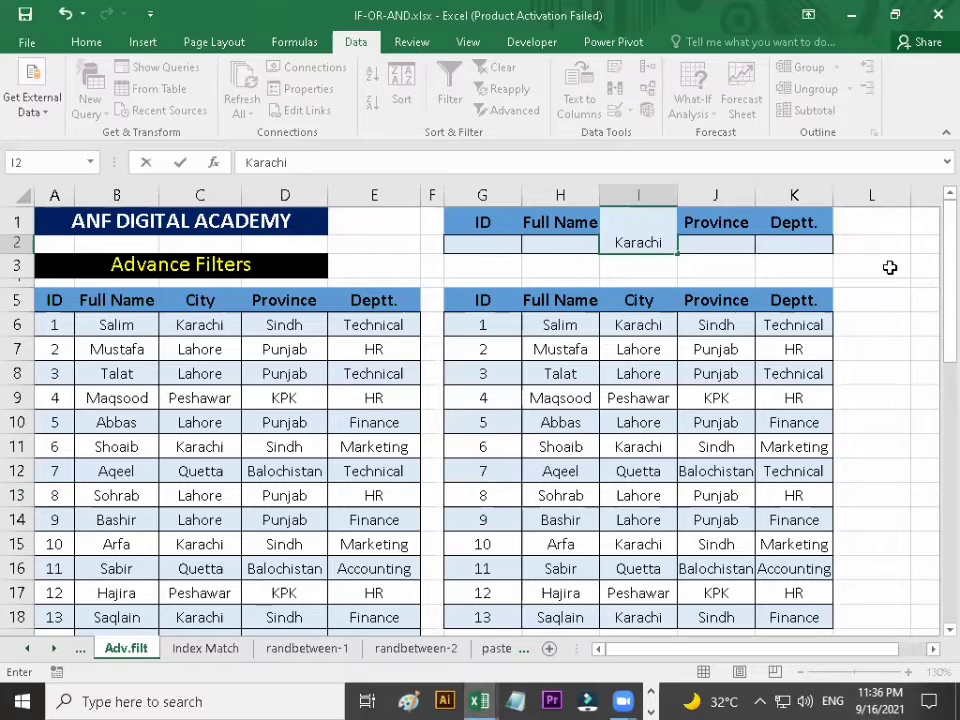
left_click(889, 267)
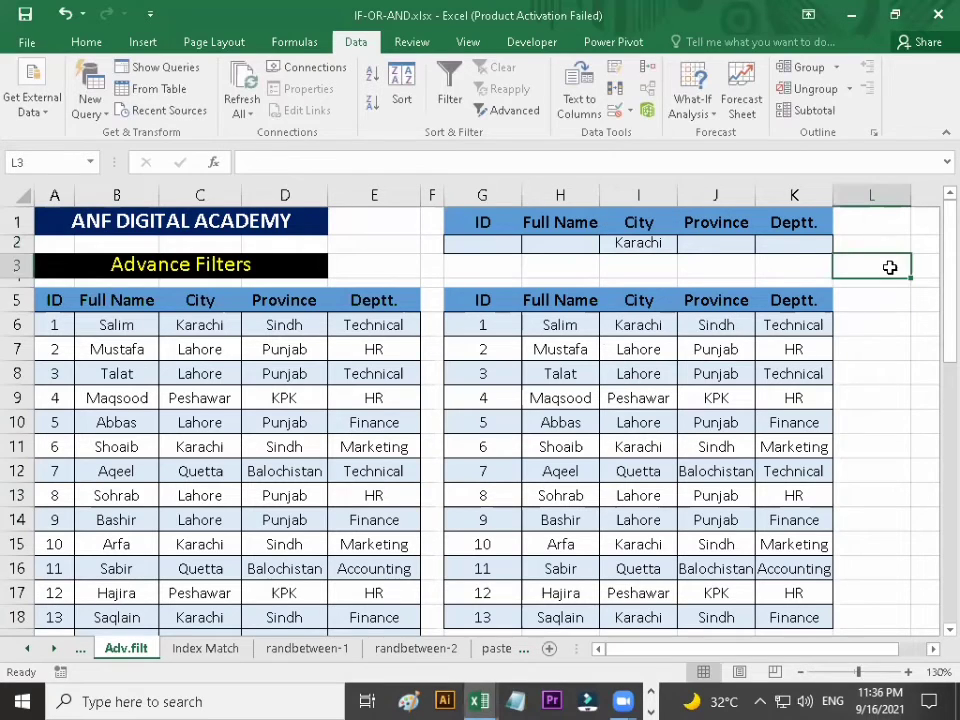
Run the Advanced Filter on the main table with criteria range G1:K2, copying the matching records to G5:K5.
left_click(497, 246)
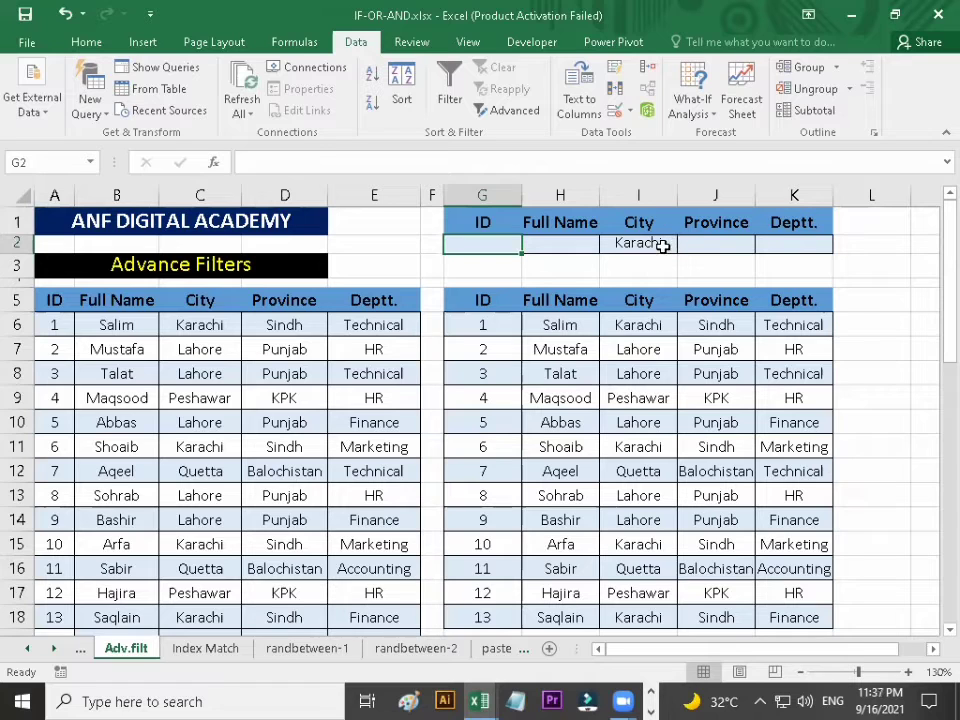
left_click(180, 397)
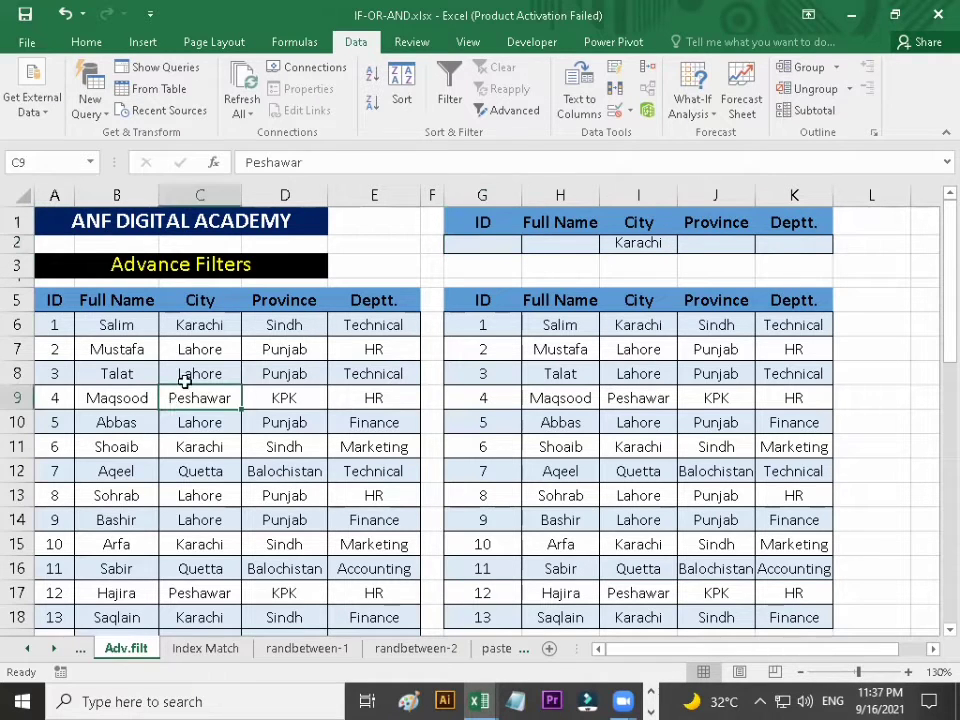
left_click(510, 111)
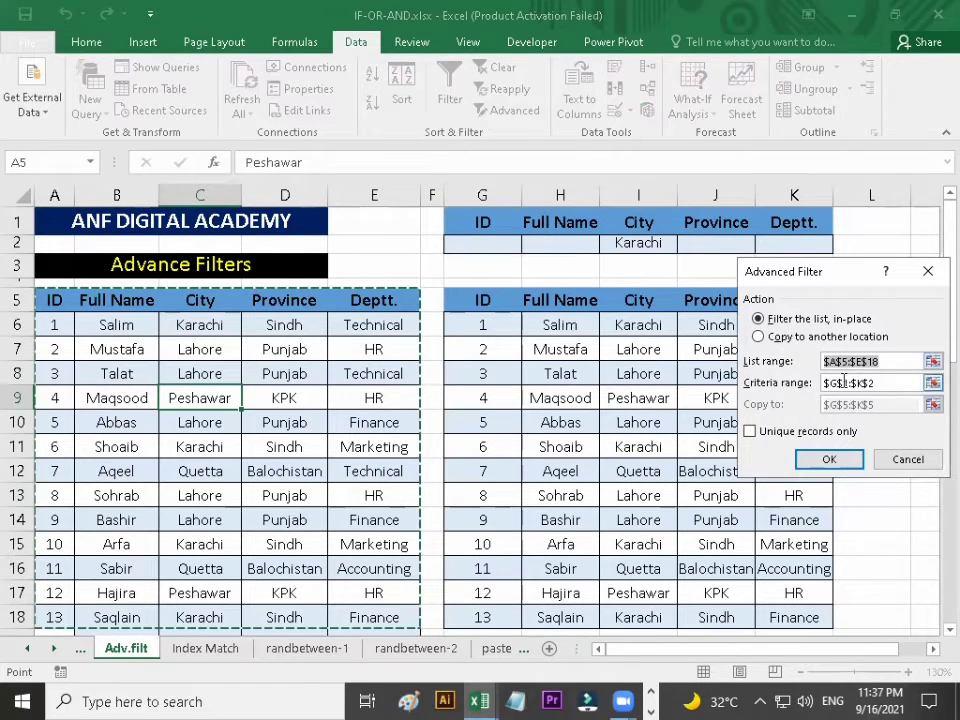
left_click(884, 383)
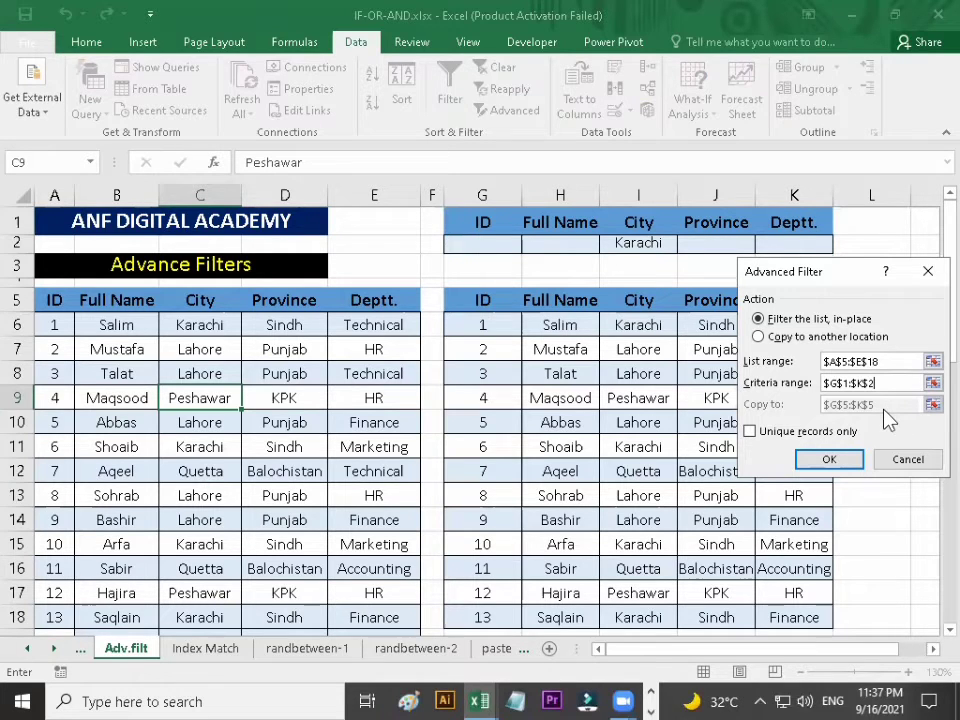
left_click(759, 337)
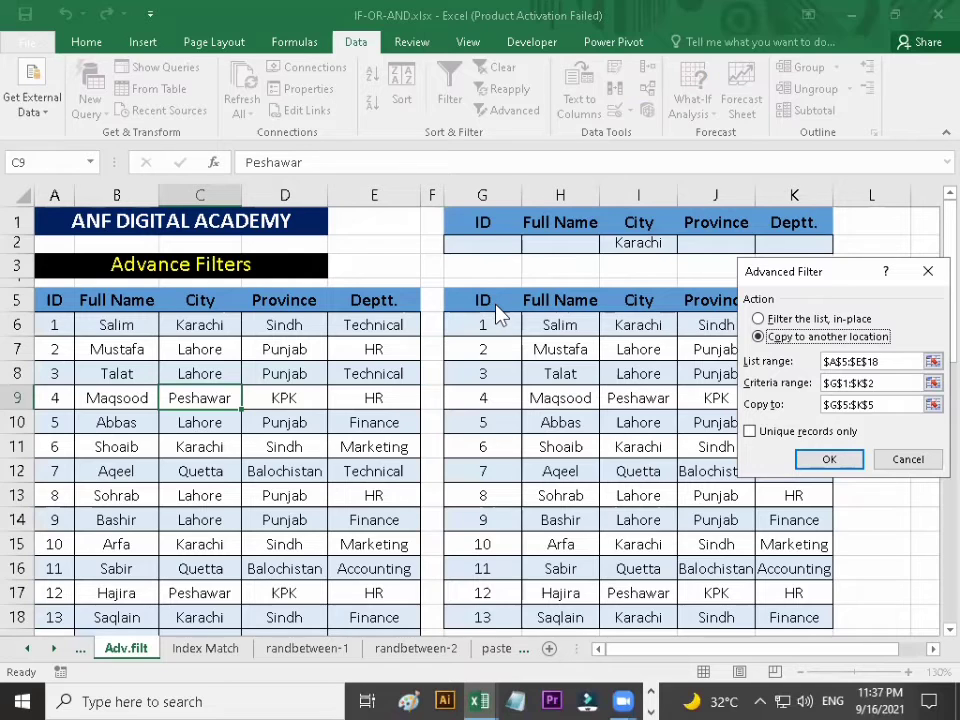
left_click(847, 457)
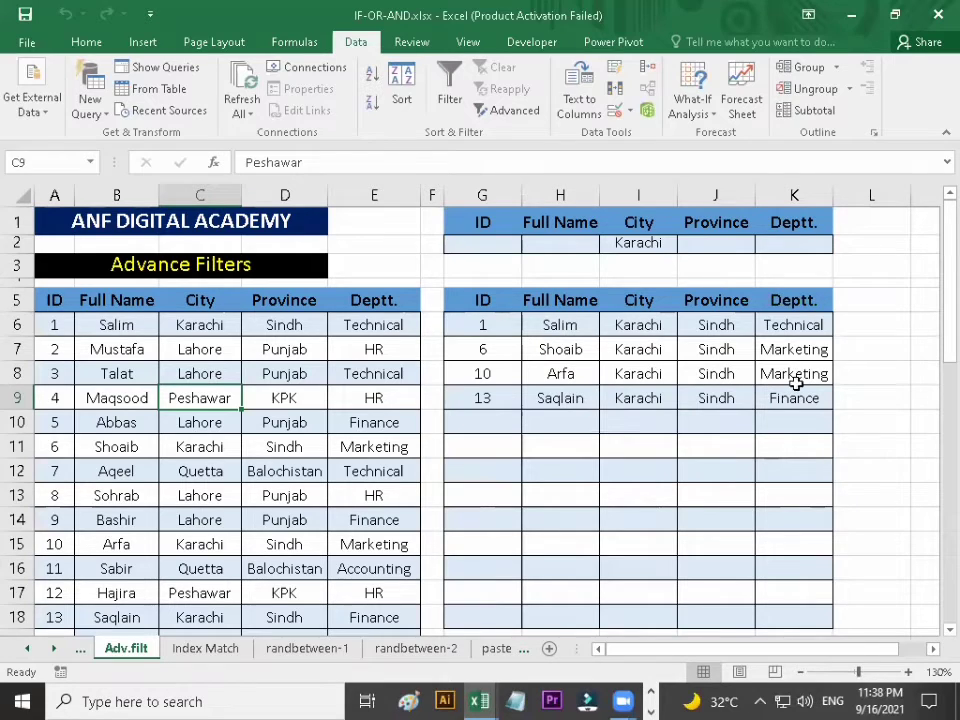
Clear the City criterion in I2 and enter finance as the Deptt. criterion in K2.
left_click(662, 243)
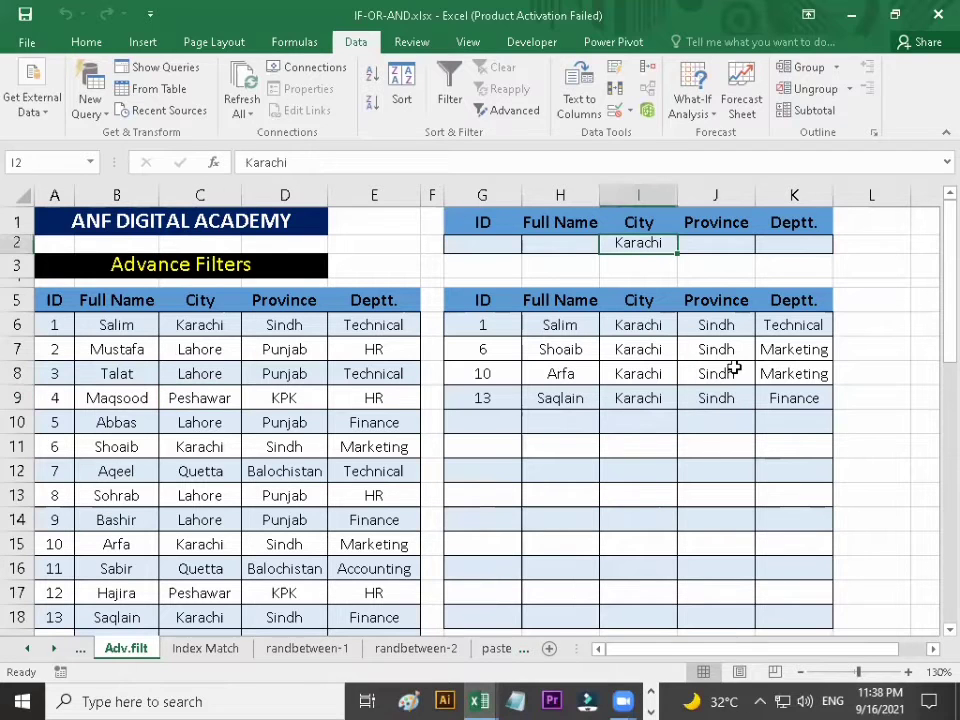
key("Delete")
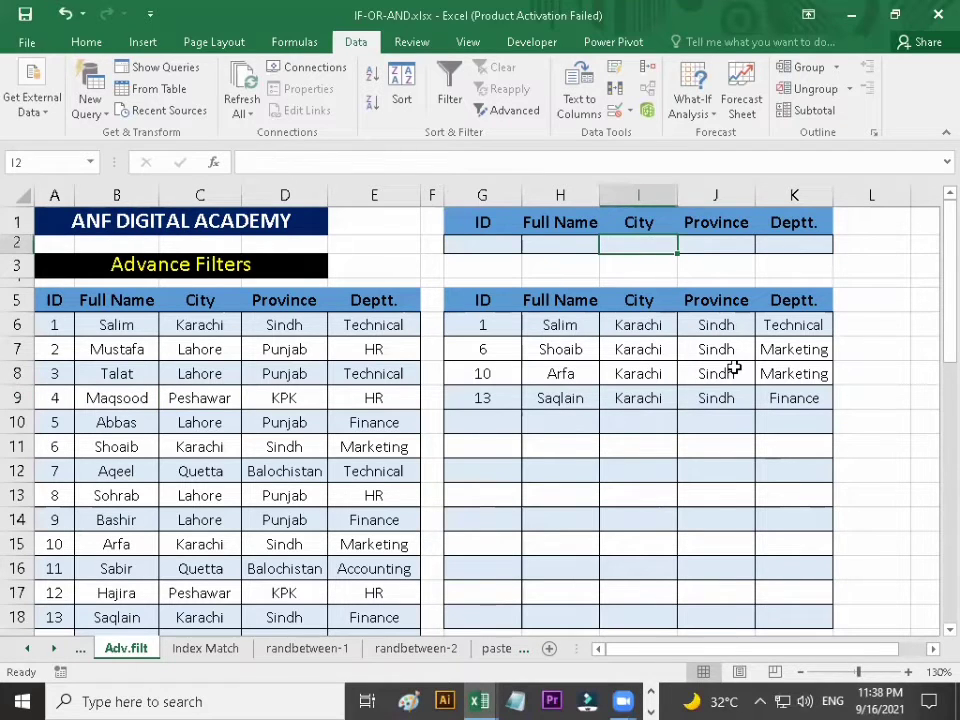
left_click(813, 248)
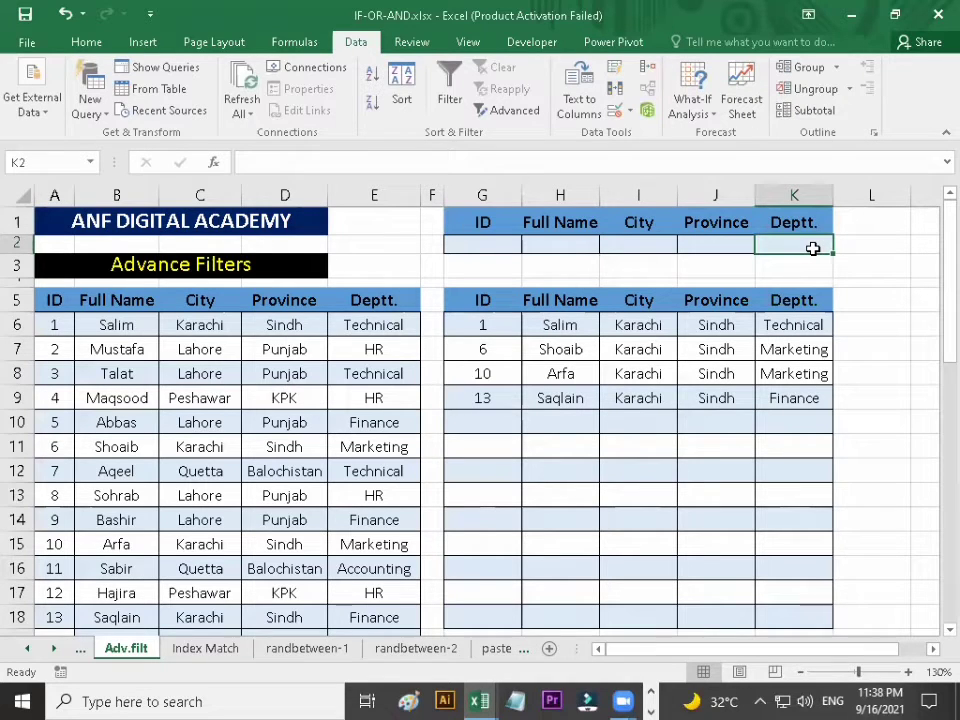
type("f")
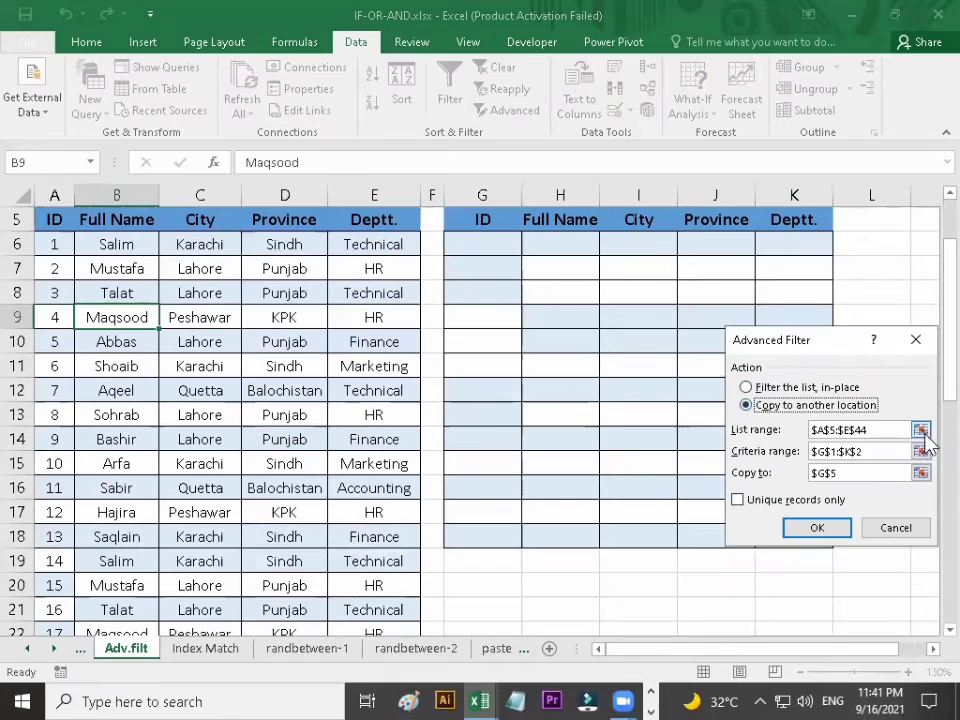
Set the Advanced Filter to filter the list in place and reselect the whole table A5:E44 as its list range.
left_click(750, 387)
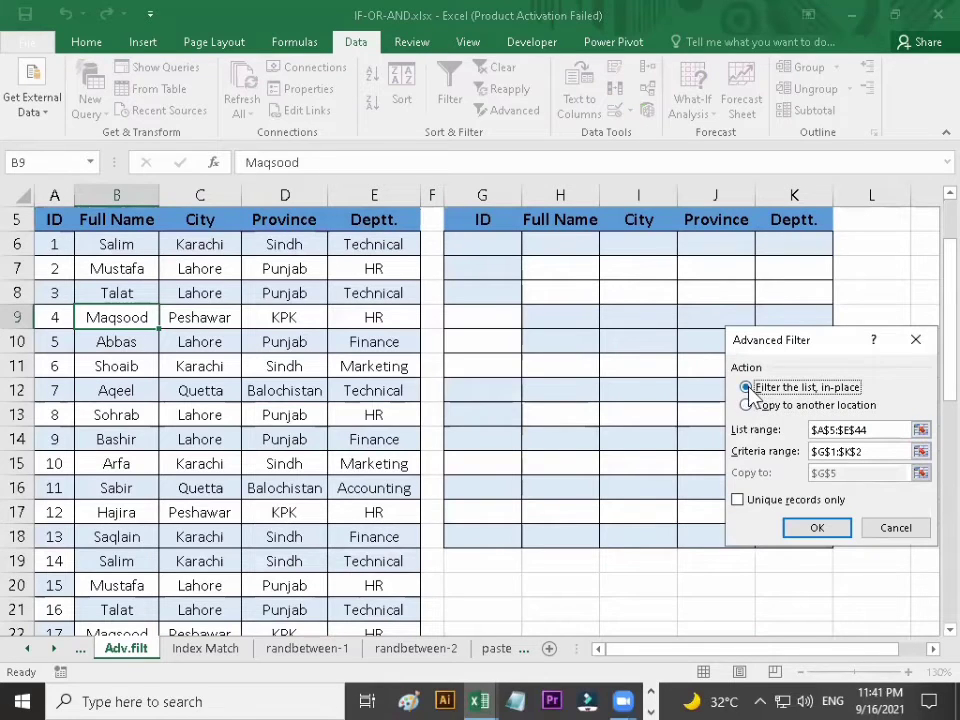
left_click(920, 431)
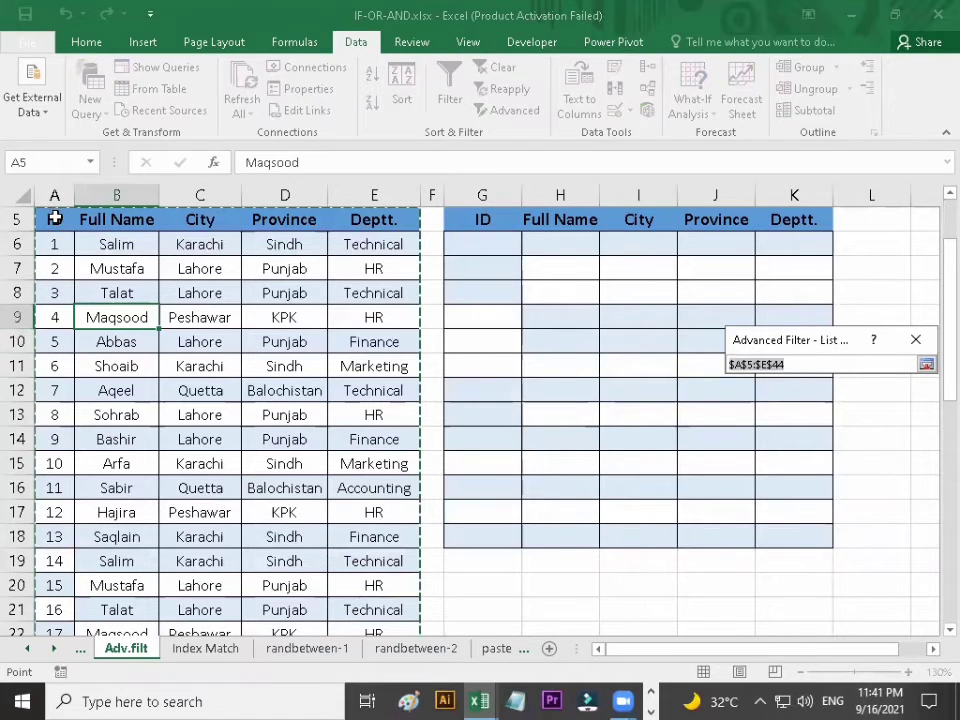
left_click_drag(933, 253, 934, 199)
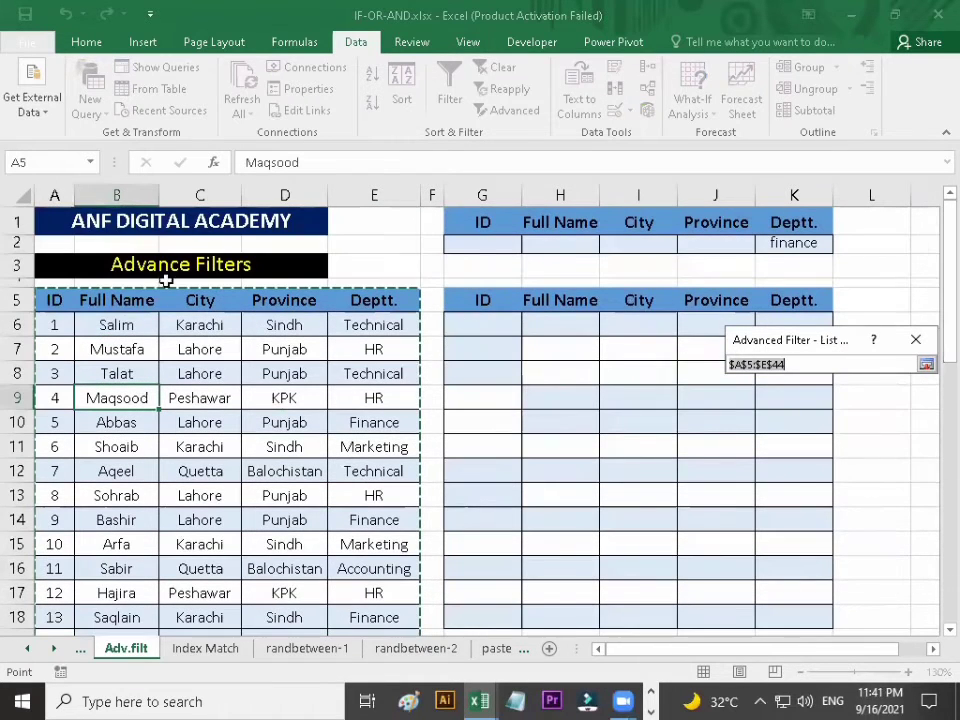
left_click(55, 300)
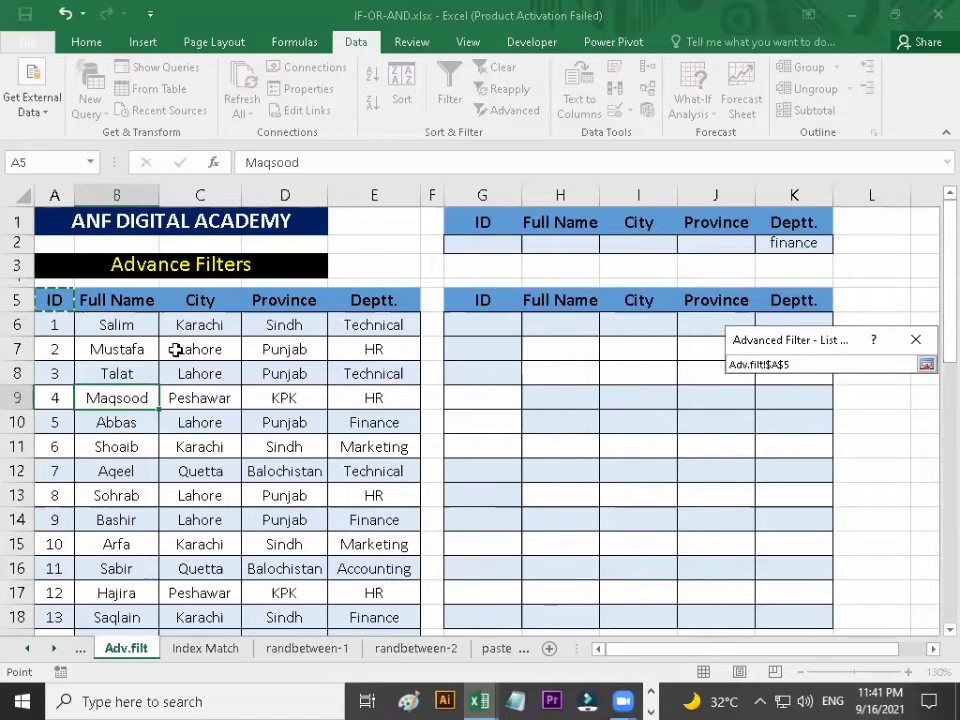
key("ctrl+shift+Down")
key("ctrl+shift+Right")
key("ctrl+shift+Right")
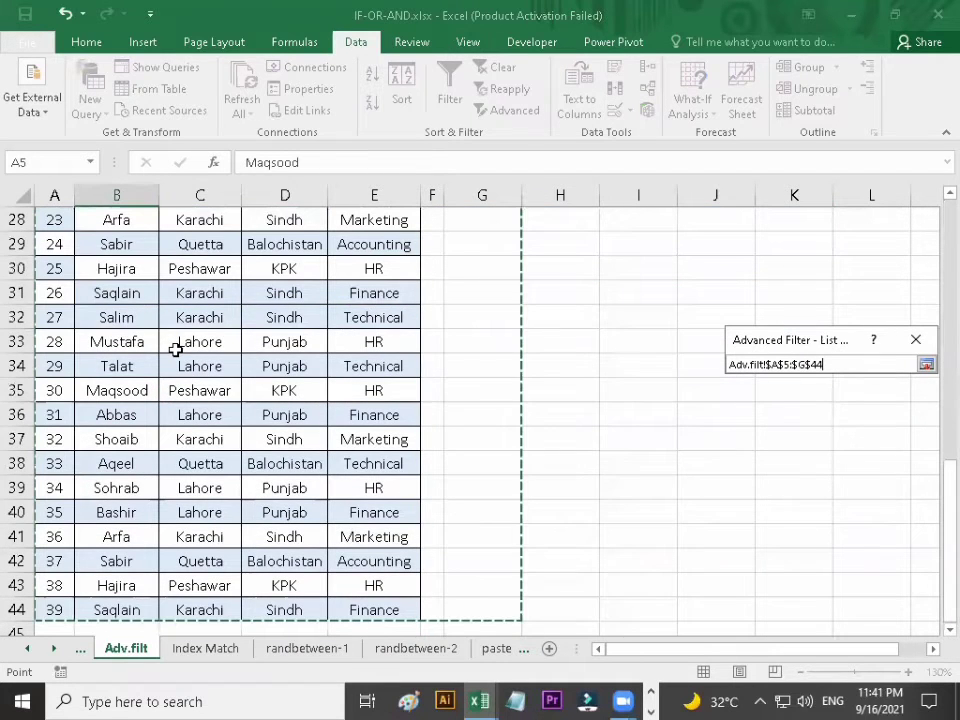
key("shift+Left")
key("shift+Left")
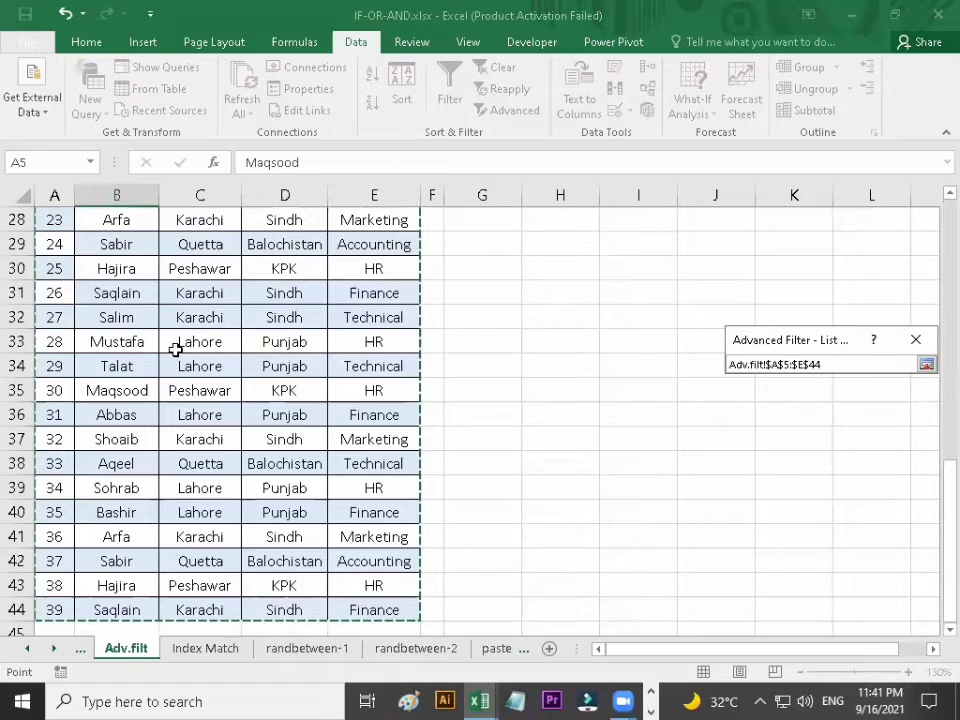
key("Return")
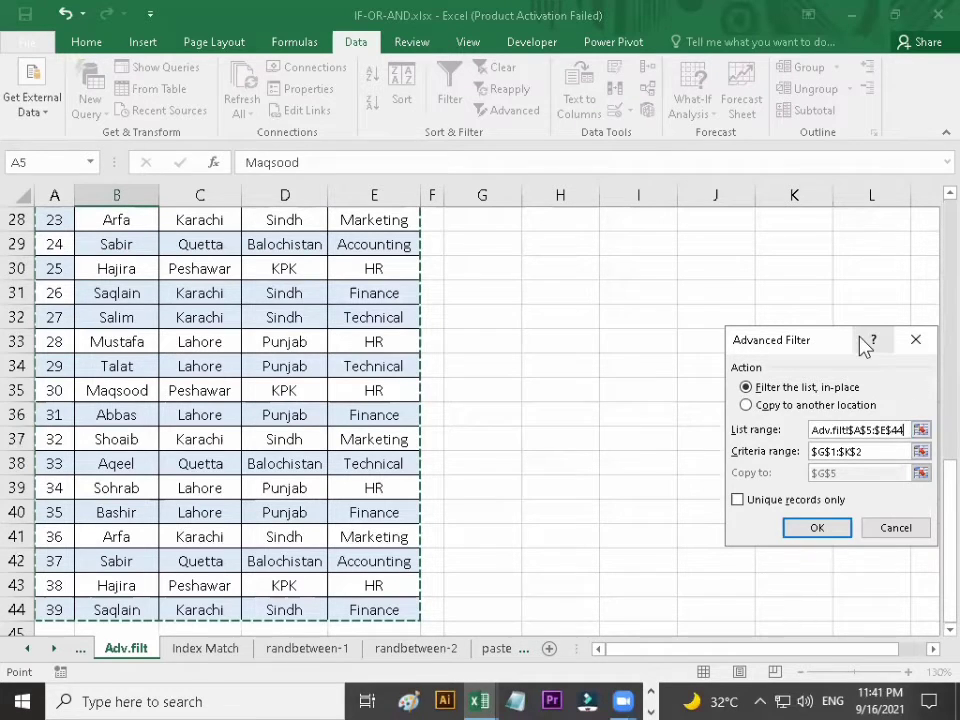
Reselect G1:K2, the criteria headers and the row beneath them, as the Advanced Filter's criteria range.
left_click_drag(842, 340, 837, 261)
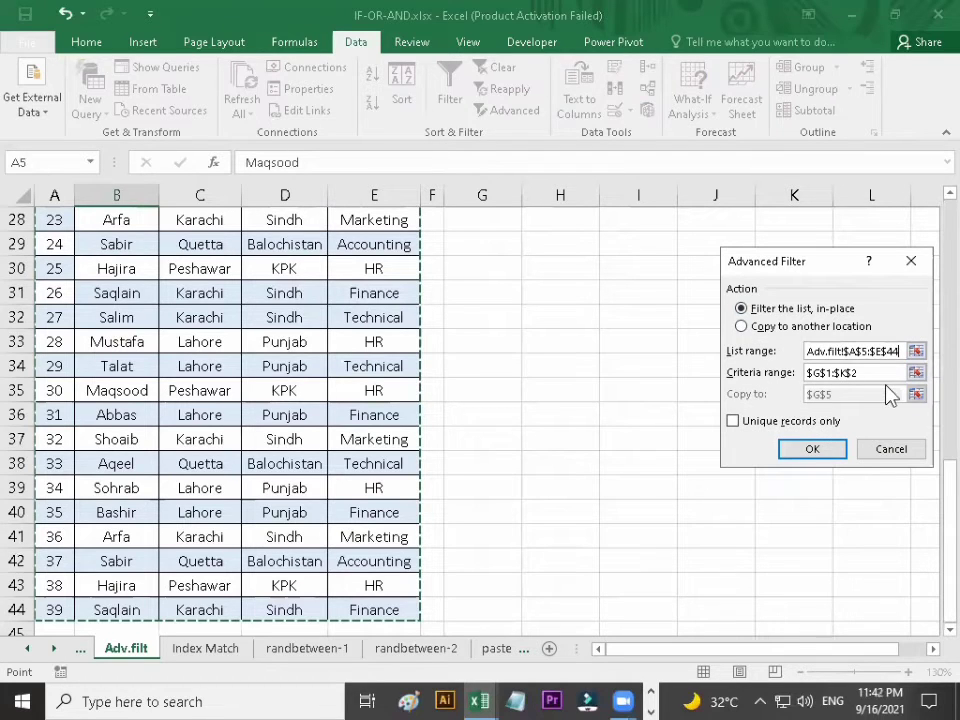
left_click(916, 373)
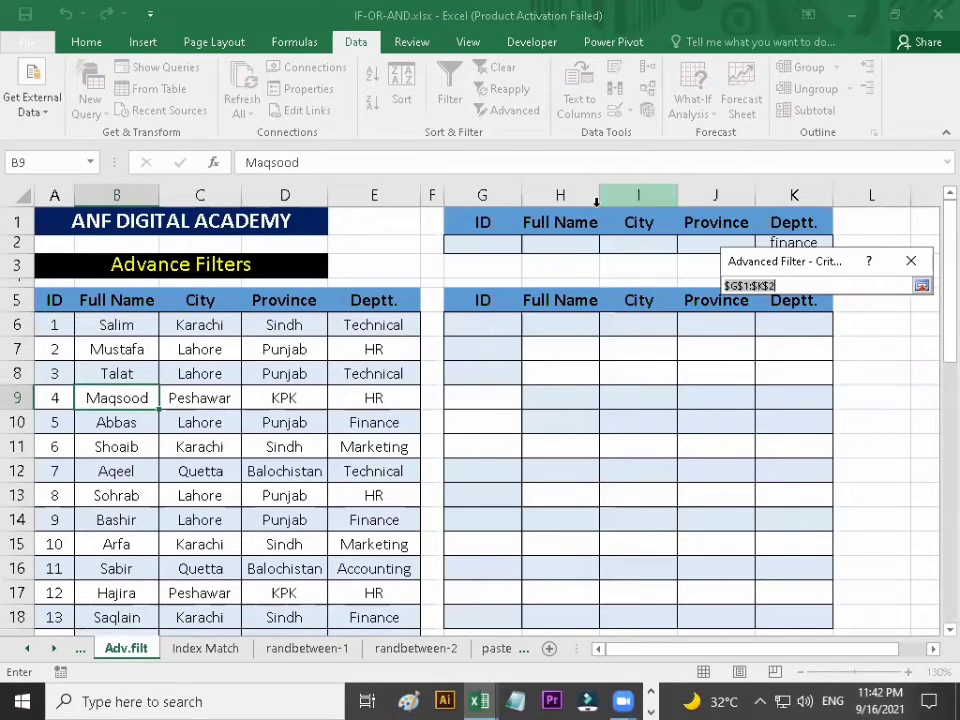
left_click_drag(486, 222, 795, 245)
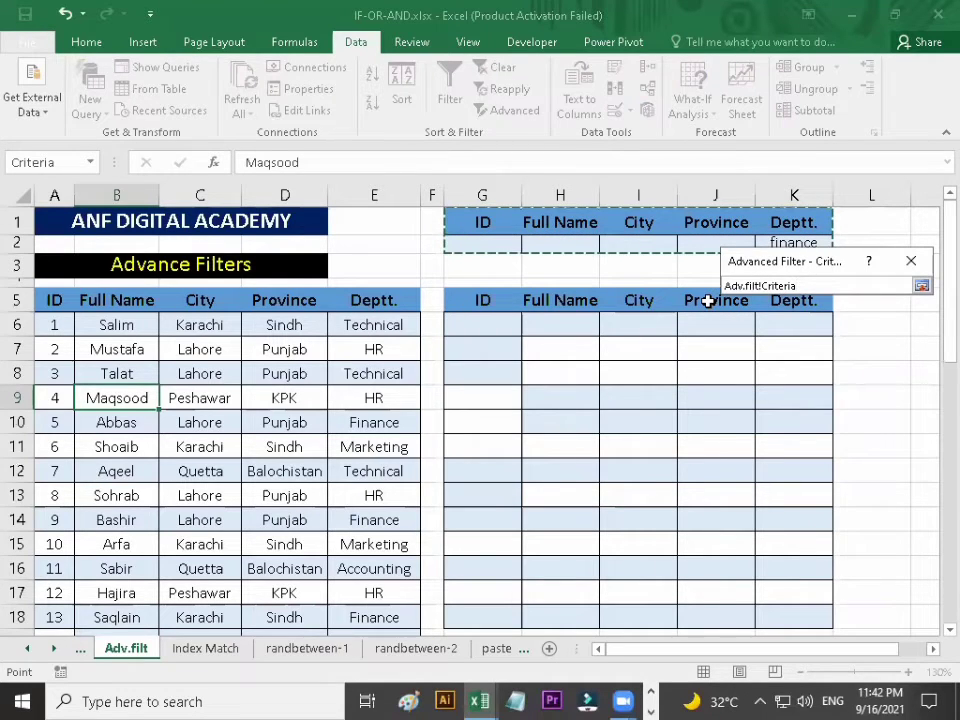
left_click(921, 286)
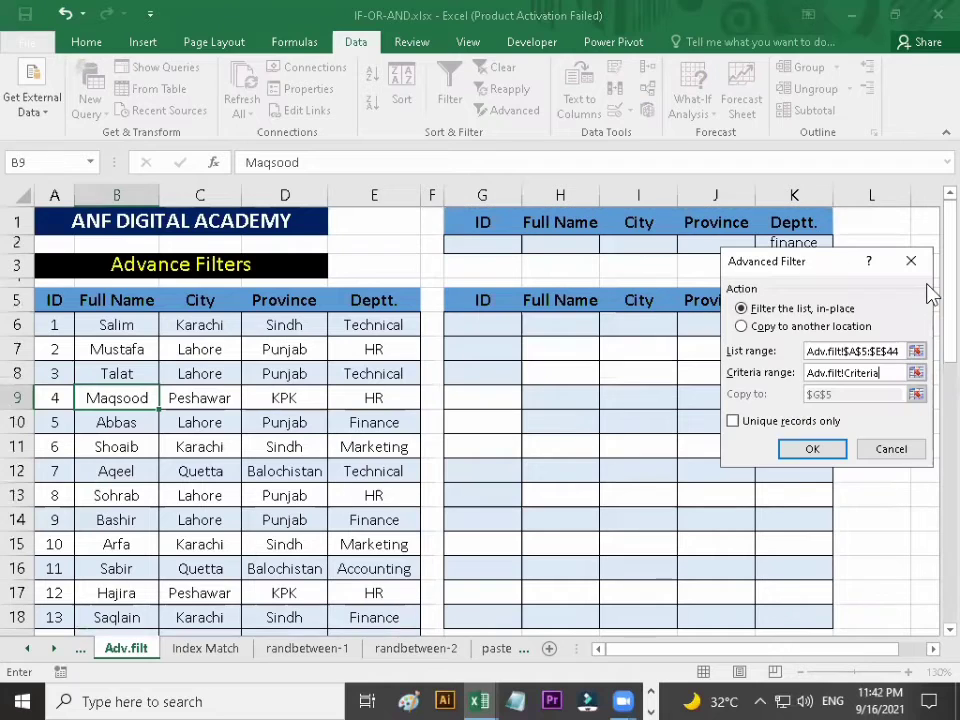
Set the Advanced Filter to copy to another location, with G5:K5 as the destination, and run it.
left_click(745, 328)
left_click(916, 394)
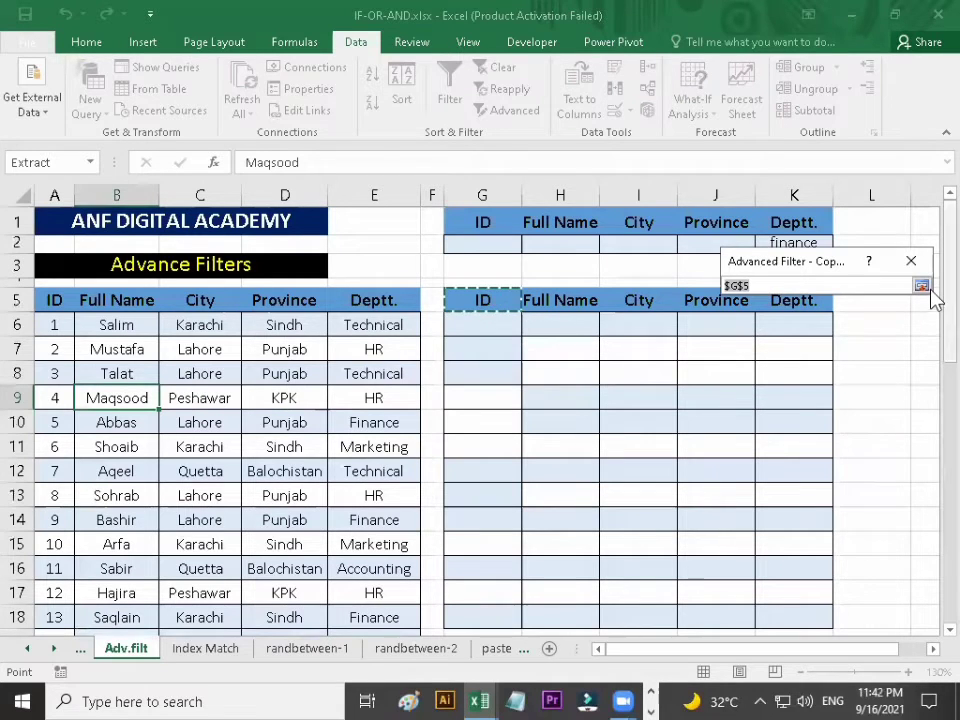
left_click_drag(503, 300, 780, 300)
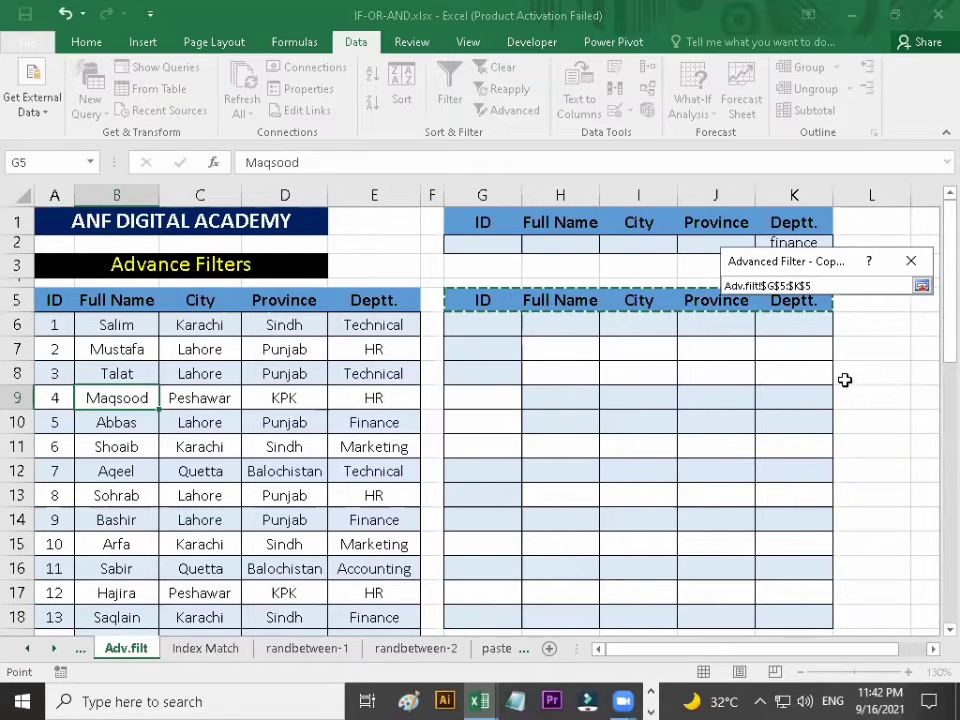
left_click(921, 287)
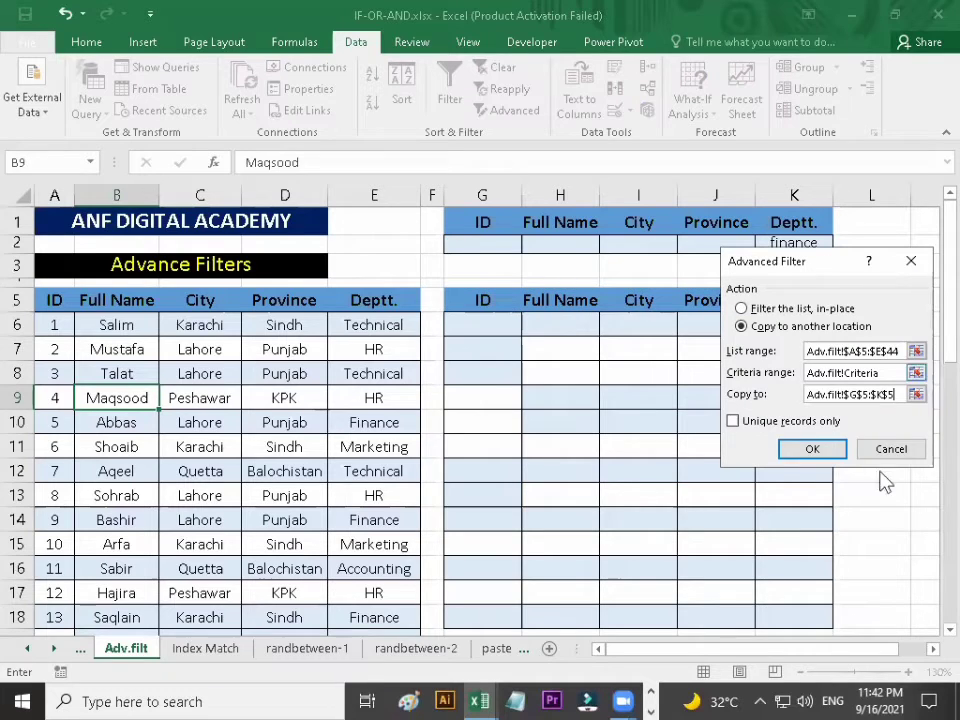
left_click(811, 449)
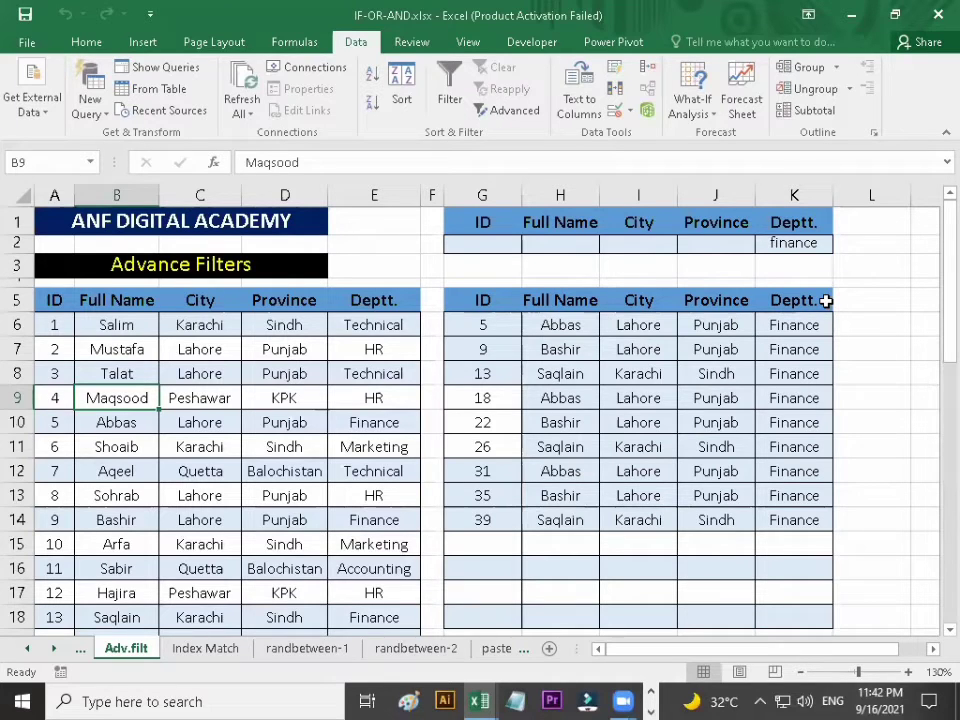
left_click(662, 404)
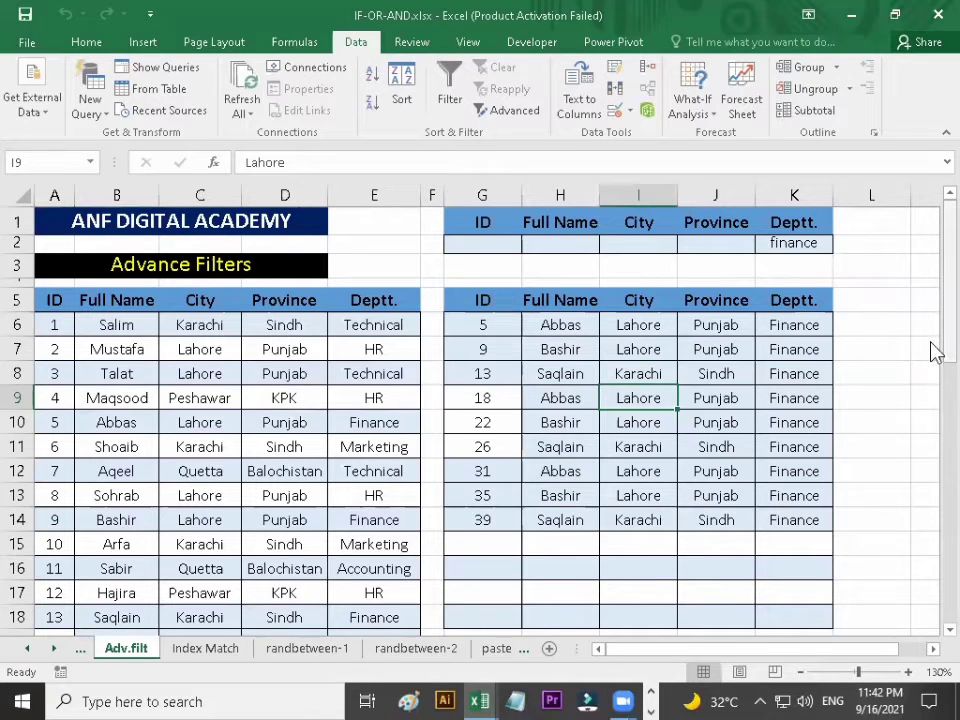
Filter the main table A5:E44 in place using criteria range G1:K2, and undo the filter.
left_click(168, 442)
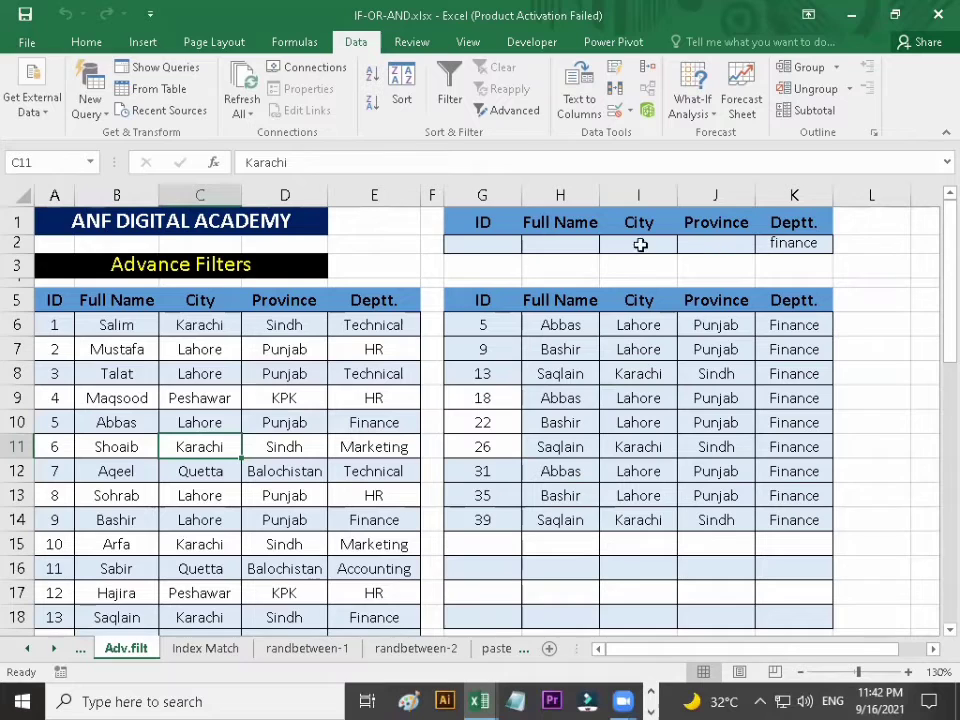
left_click(573, 248)
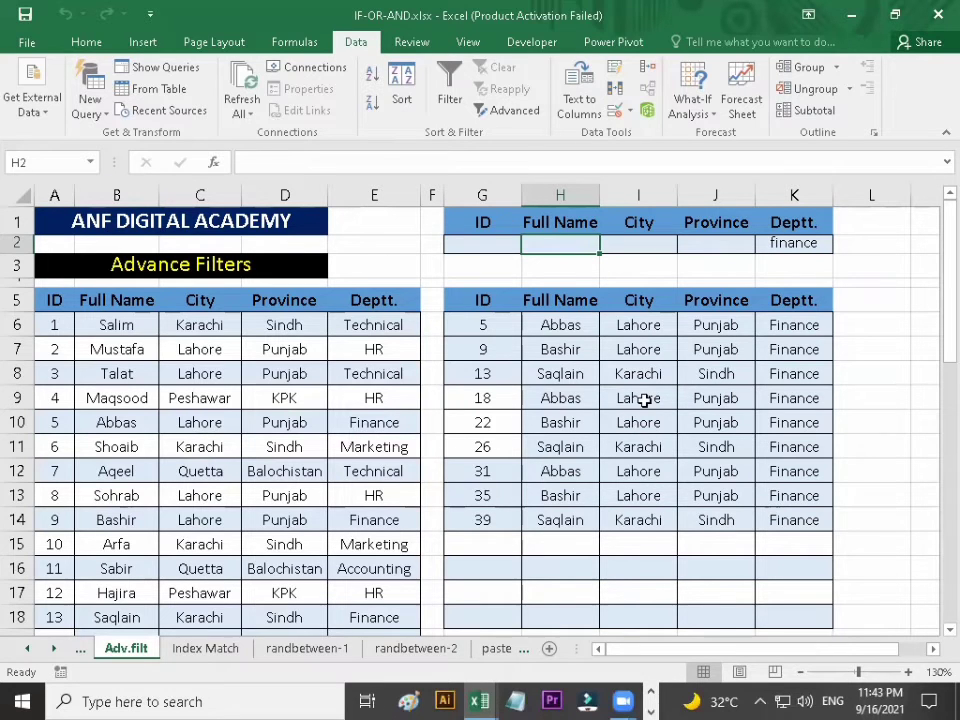
left_click(205, 447)
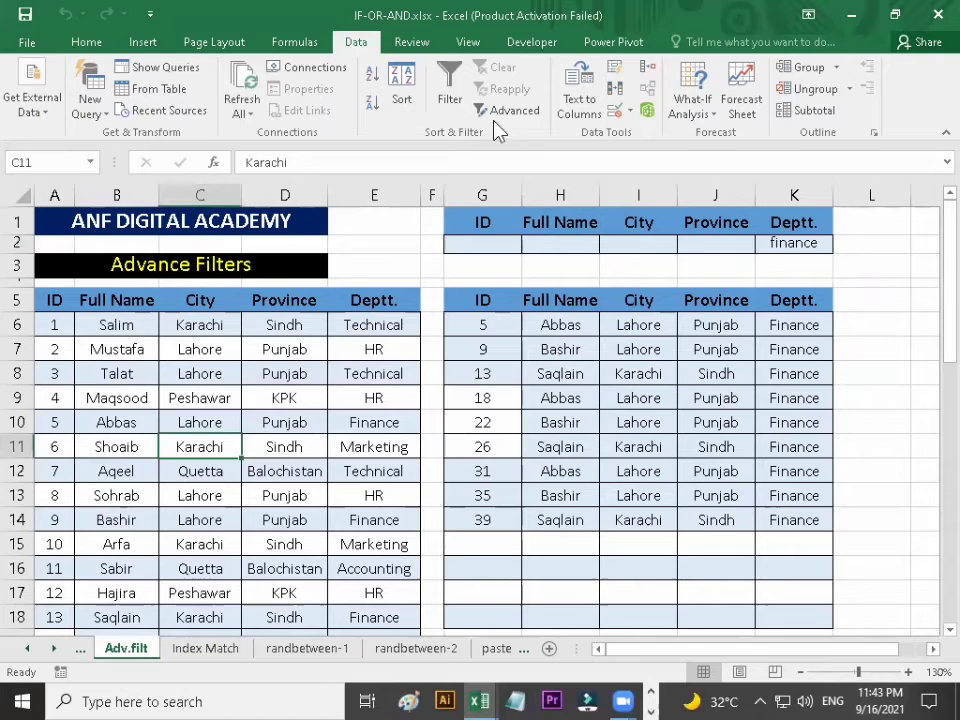
left_click(518, 113)
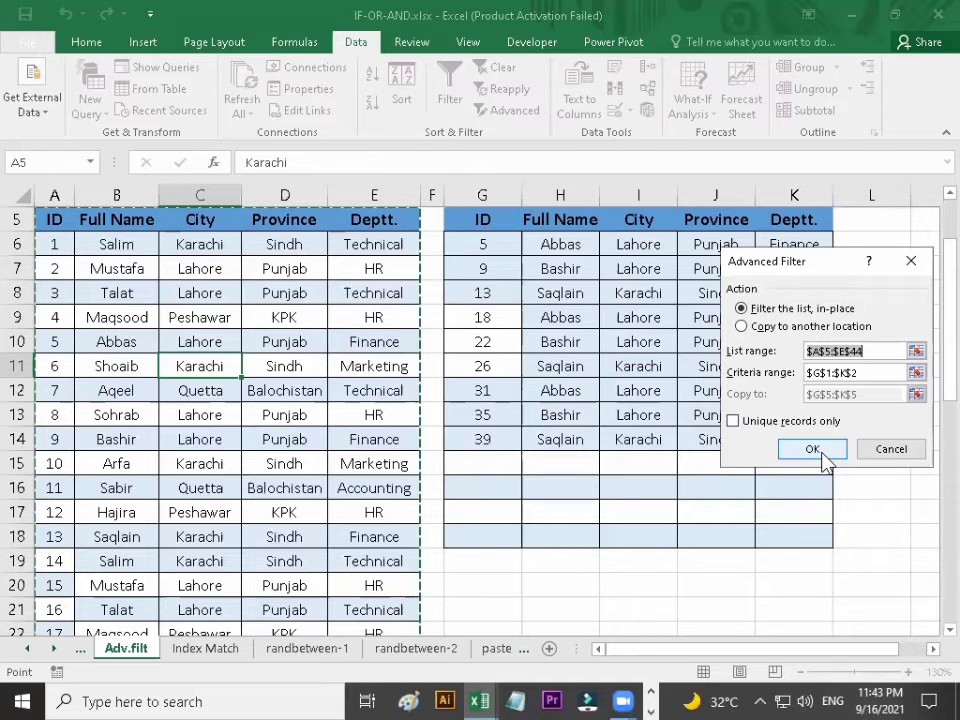
left_click(812, 450)
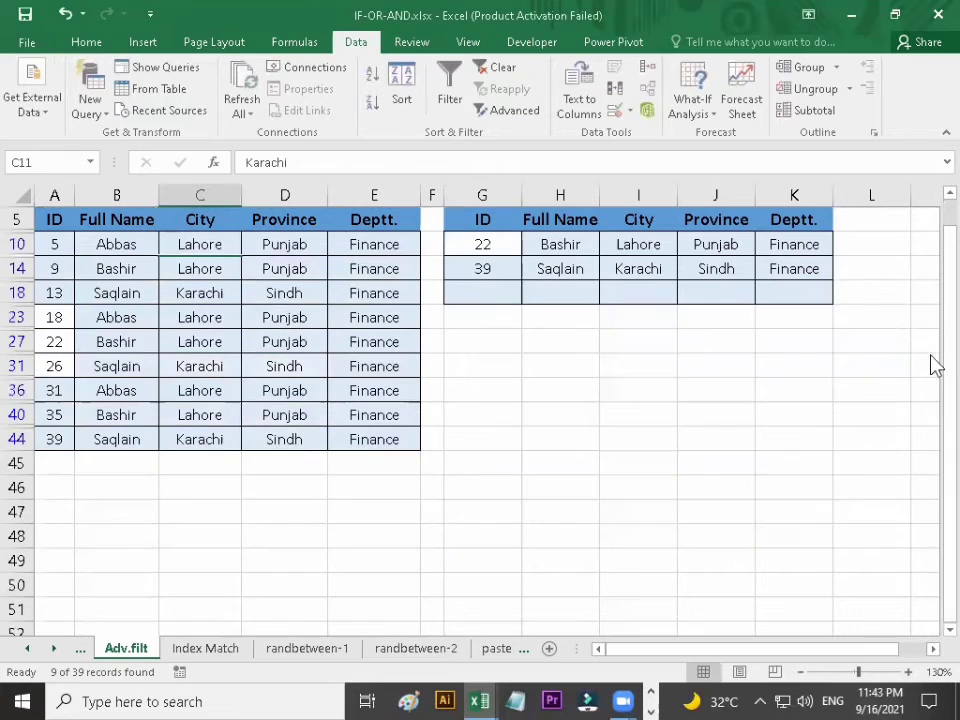
left_click_drag(935, 372, 934, 304)
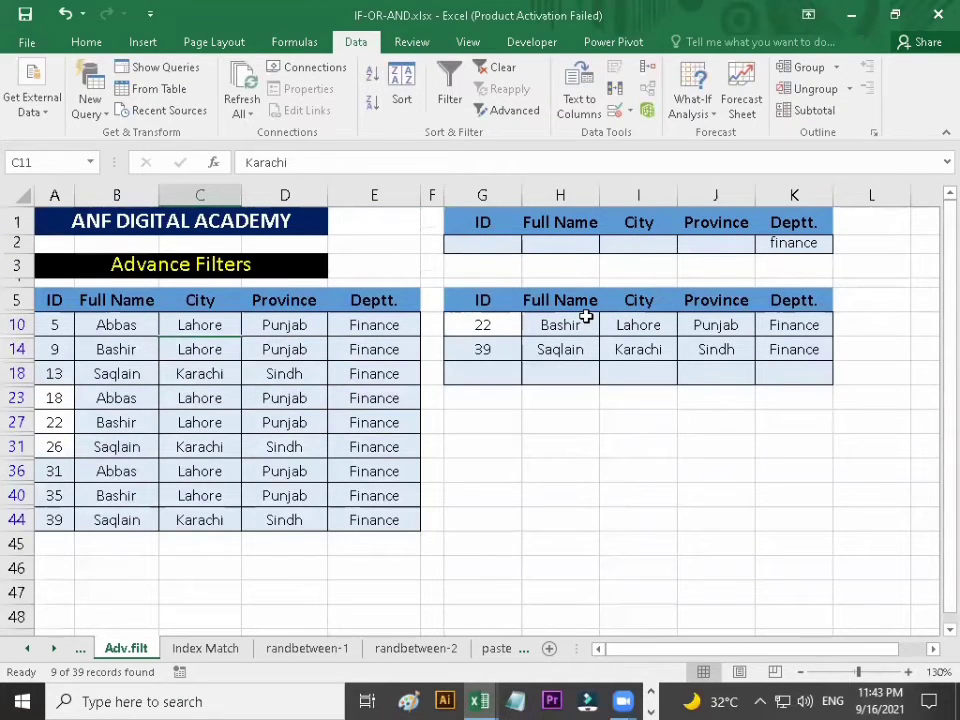
key("ctrl+z")
left_click(608, 378)
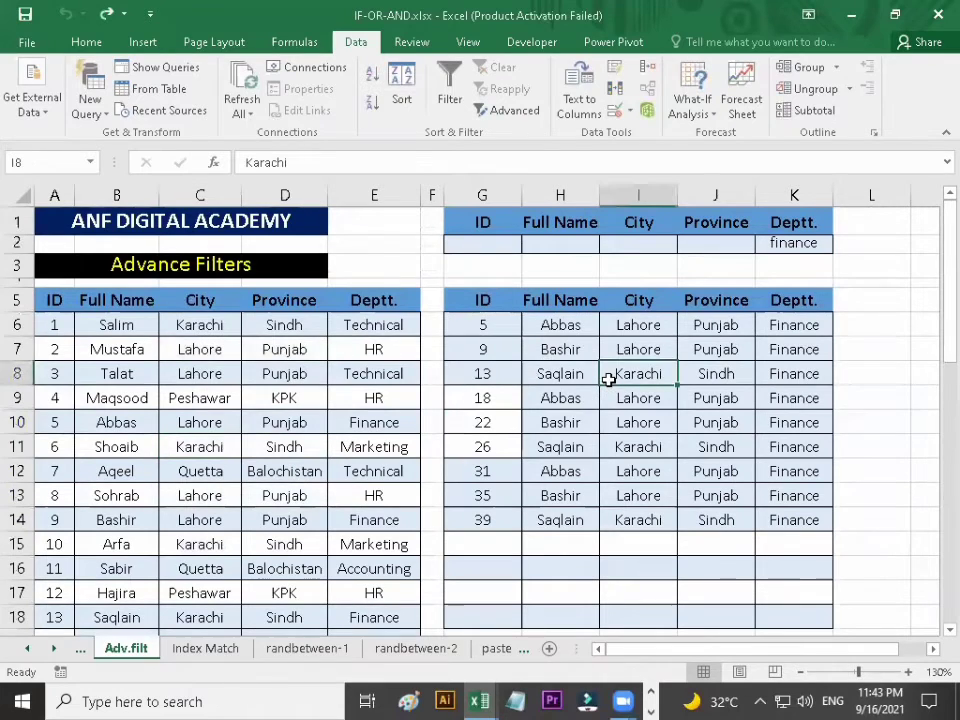
Clear the Deptt. criterion in K2 and delete the extracted records in G6:K14.
left_click(803, 244)
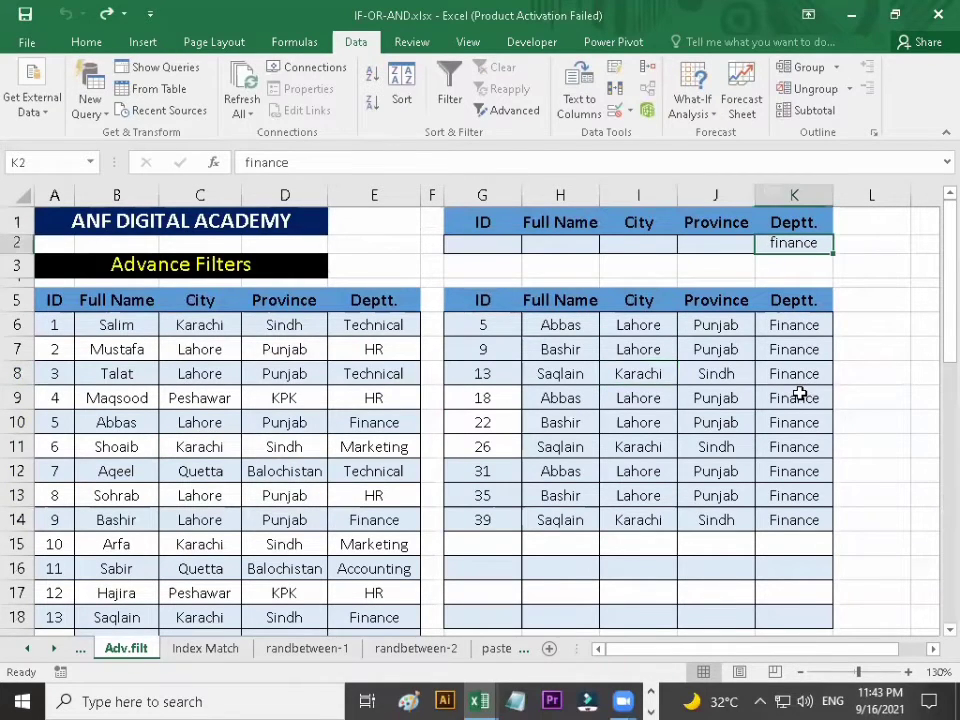
key("Delete")
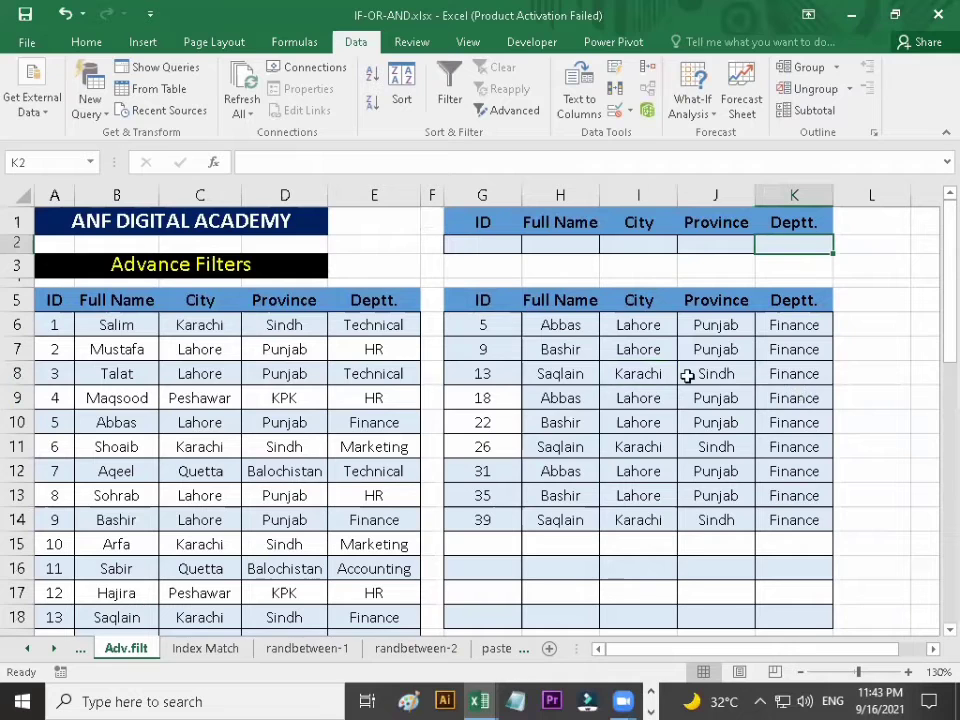
left_click(497, 303)
left_click_drag(514, 326, 769, 514)
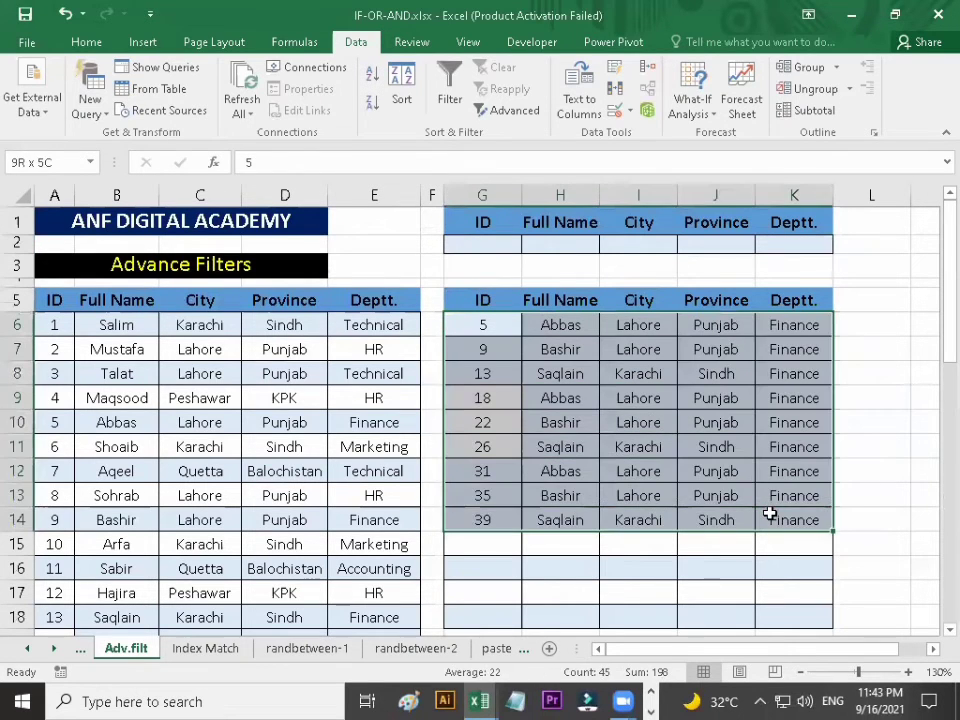
key("Delete")
left_click(650, 416)
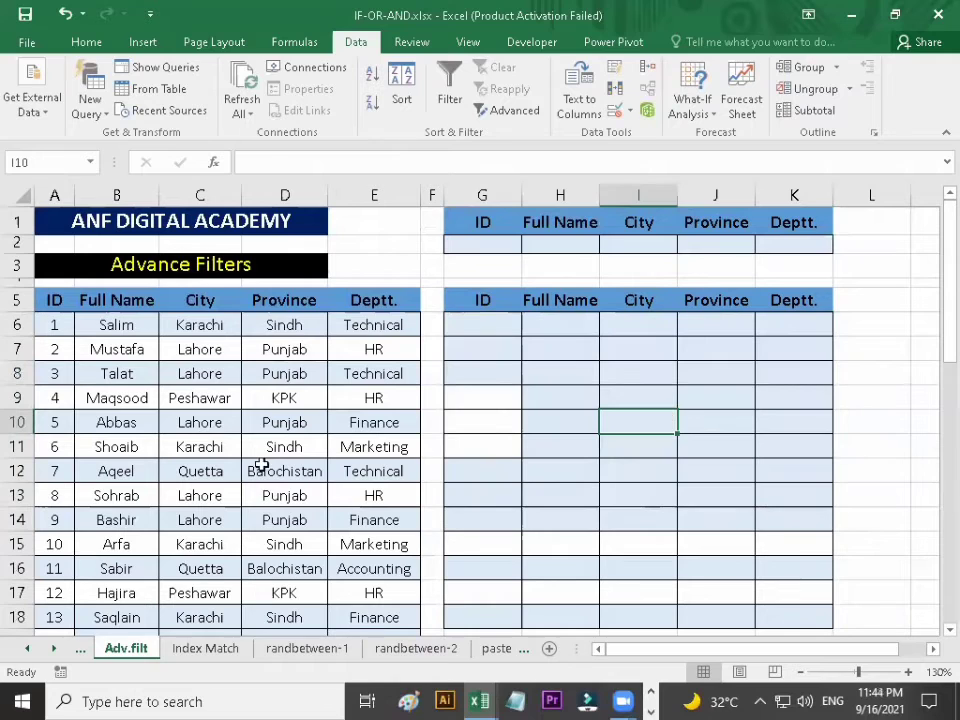
left_click(193, 463)
left_click(176, 397)
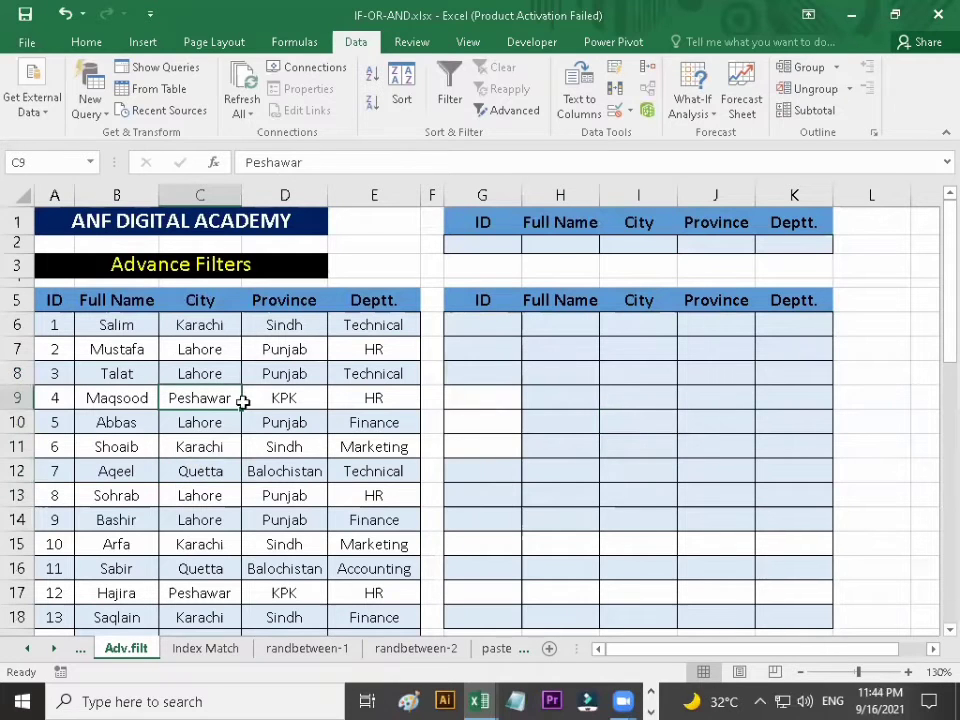
left_click(198, 438)
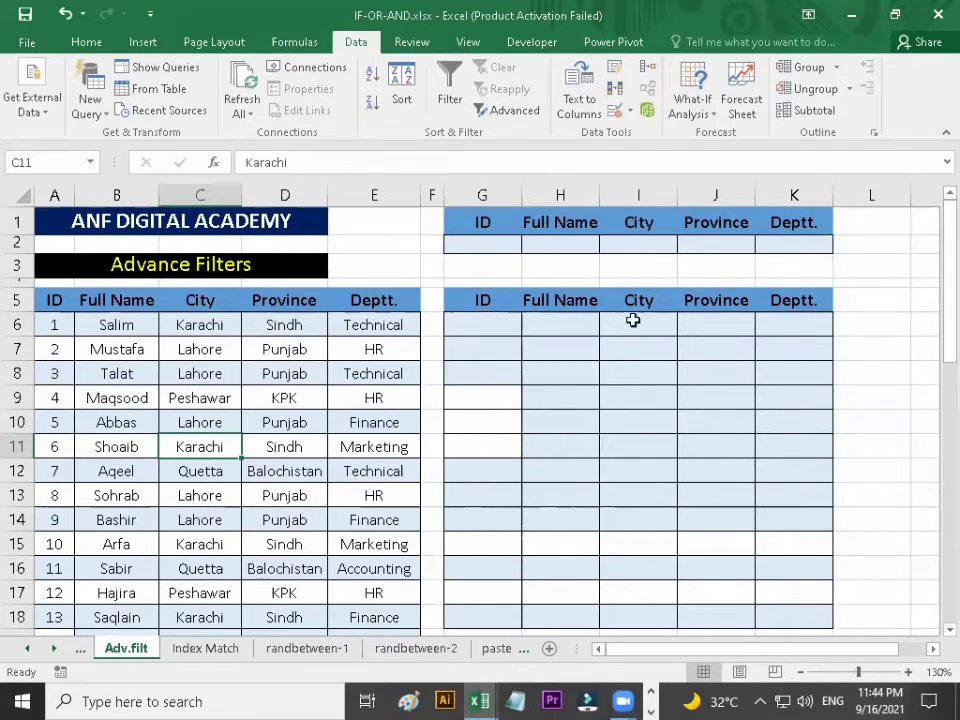
left_click(183, 466)
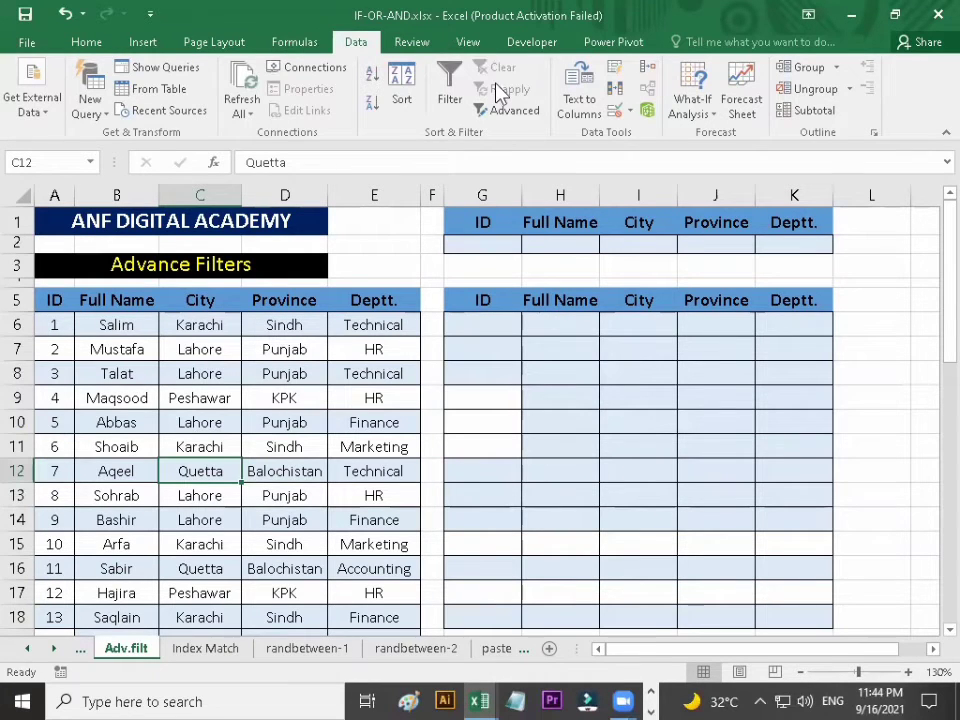
Insert a form control button over cells E1:E2, beside the sheet's title.
left_click(521, 44)
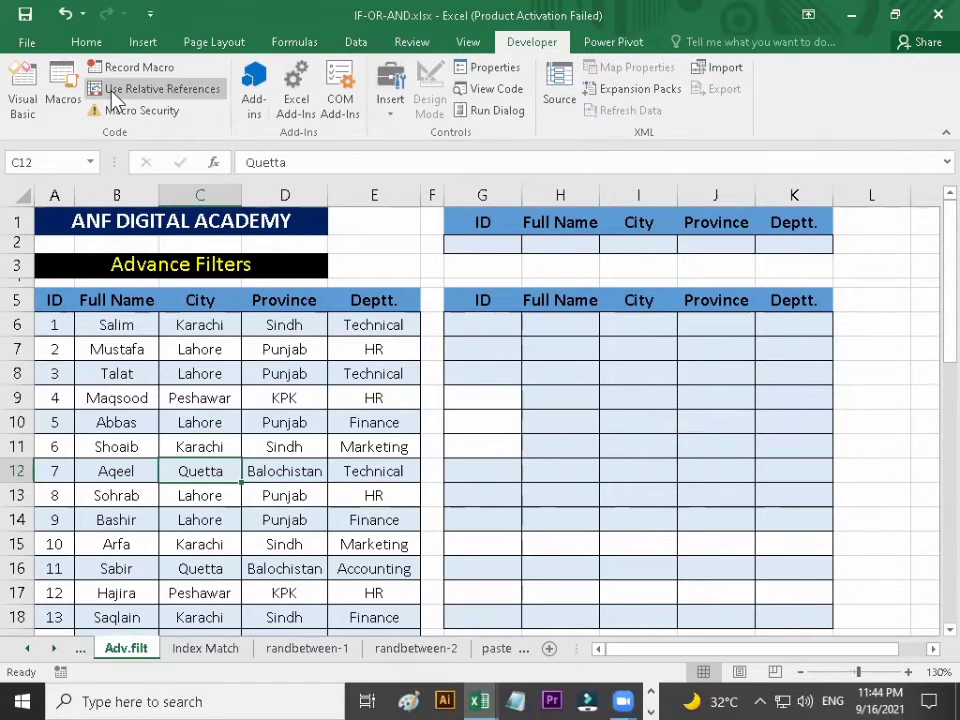
left_click(392, 112)
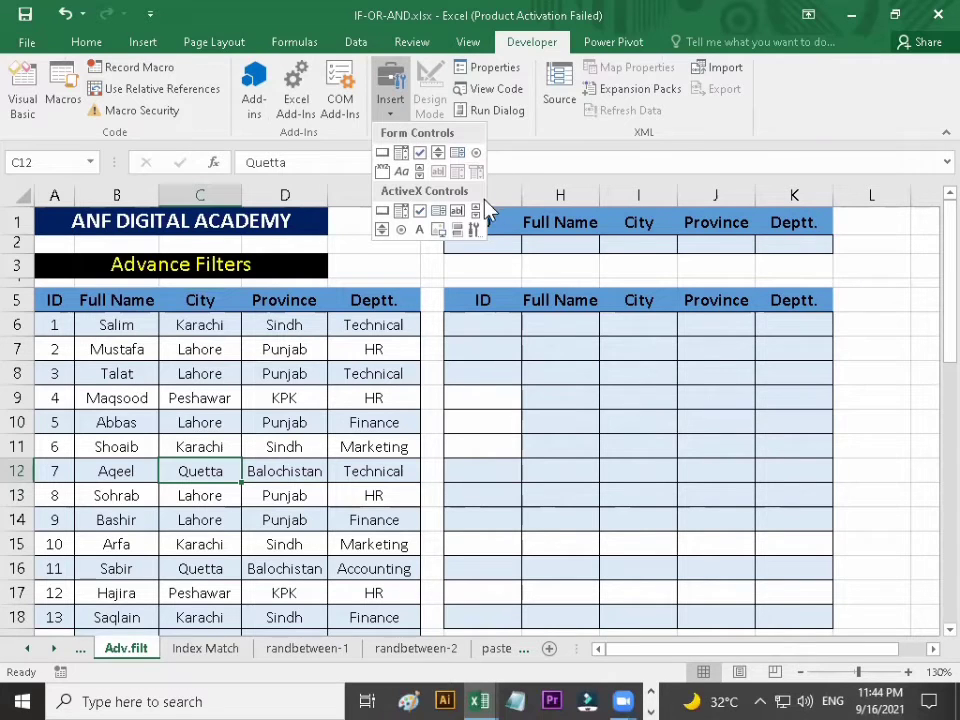
left_click(382, 156)
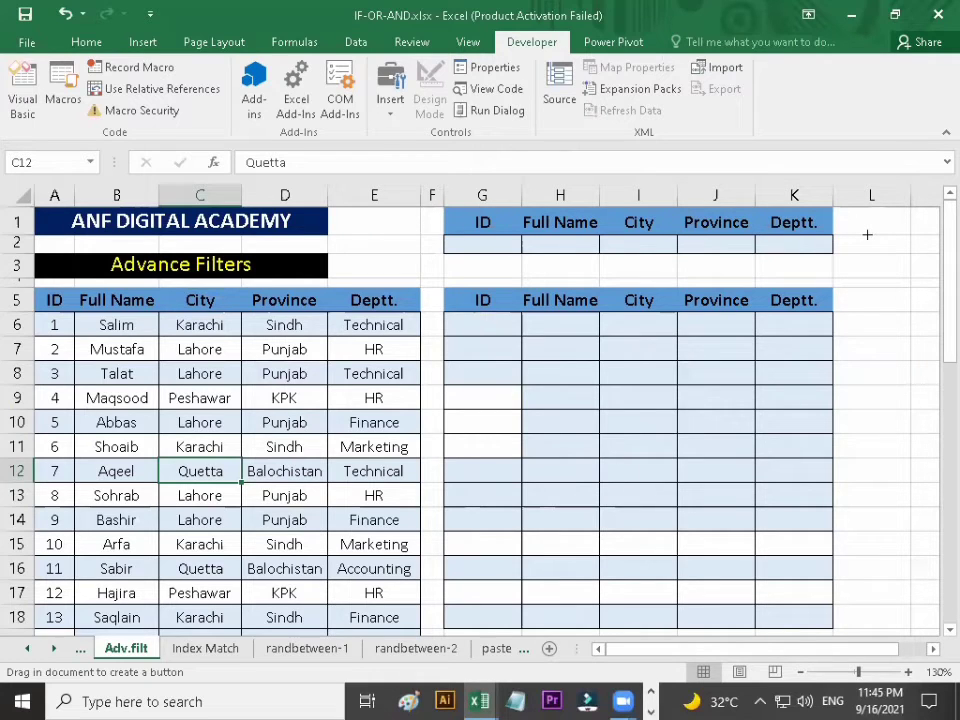
left_click_drag(340, 216, 420, 247)
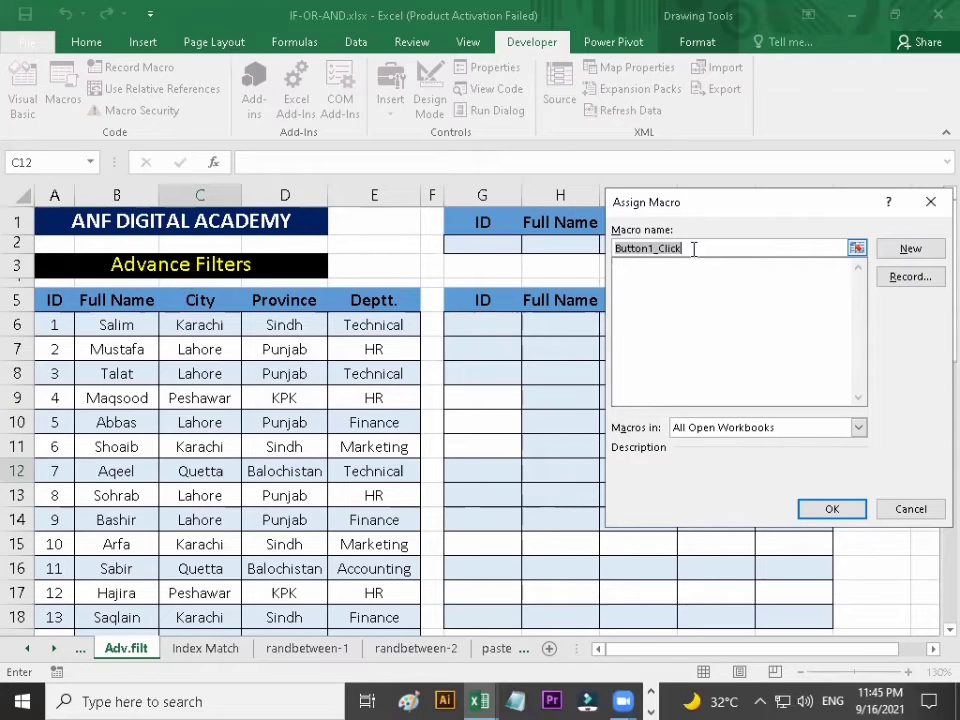
Name the button's macro Search and start recording it, stored in this workbook.
type("Search")
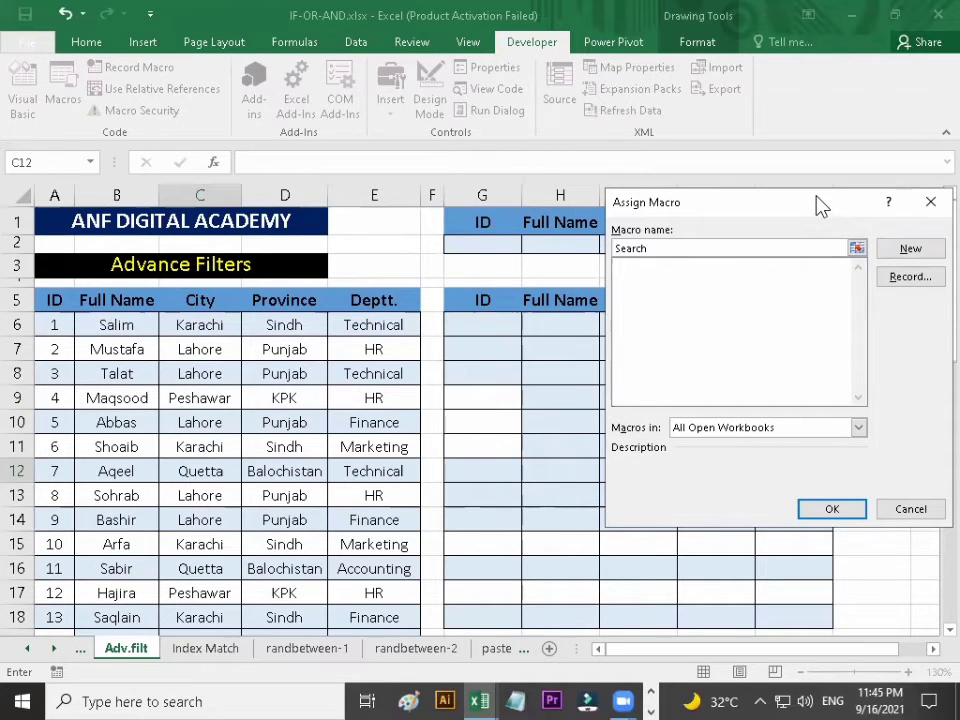
left_click_drag(818, 205, 806, 176)
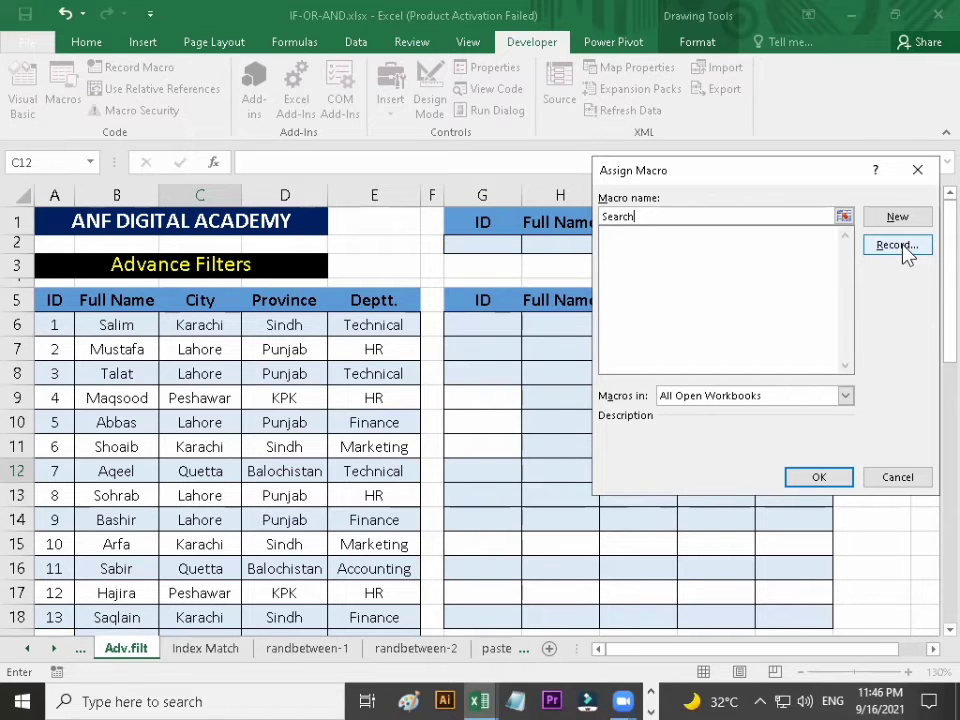
left_click(900, 246)
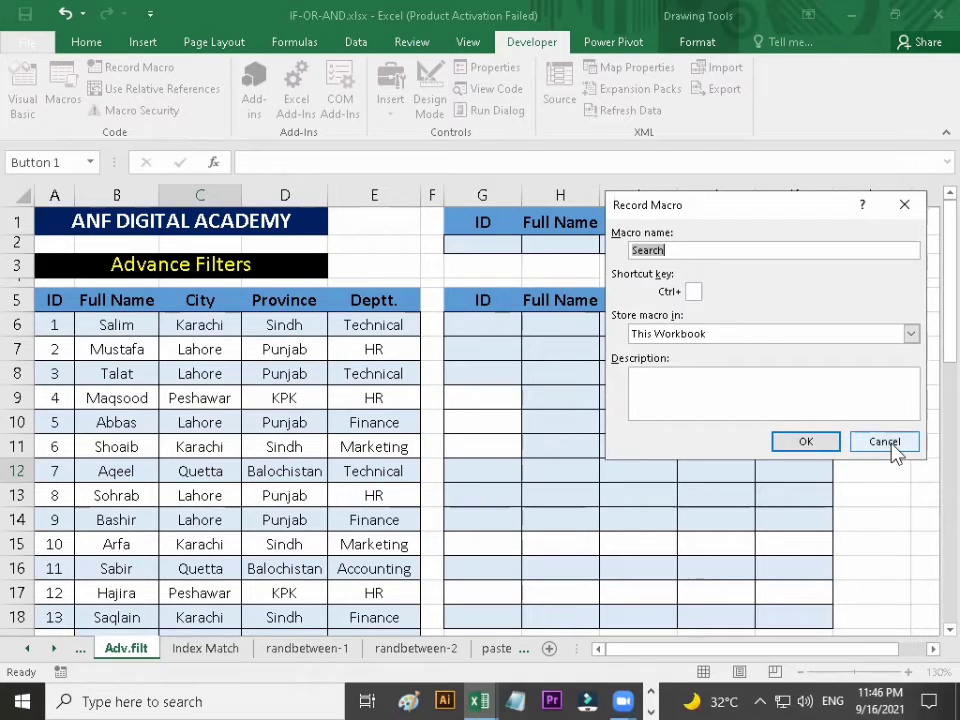
left_click(806, 442)
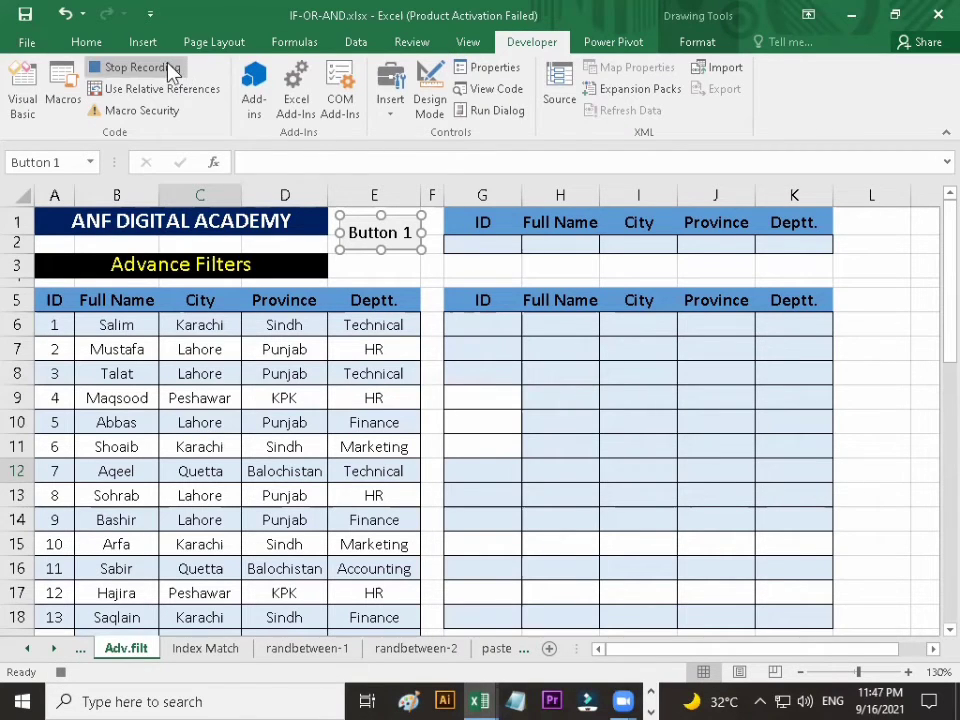
Open Advanced Filter from a cell inside the main table, with the macro still recording.
left_click(200, 441)
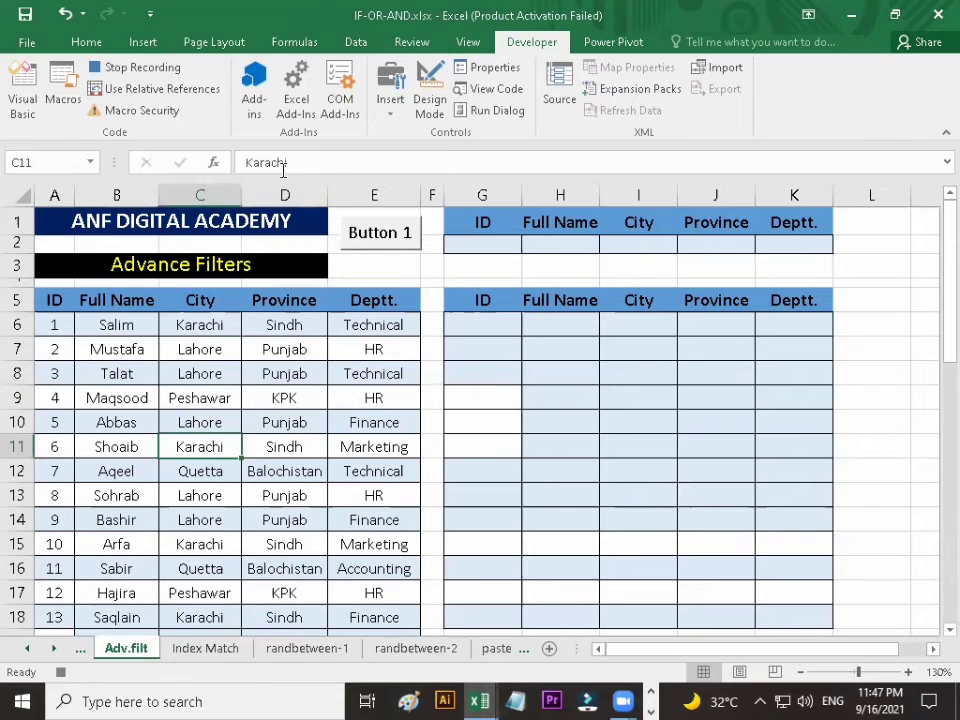
left_click(366, 46)
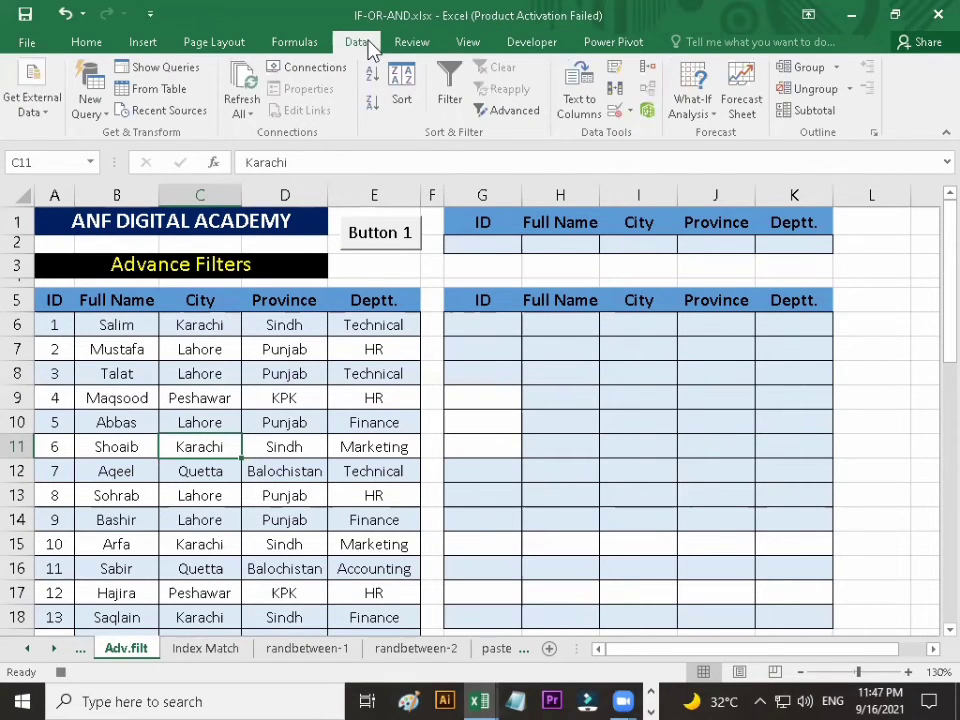
left_click(510, 114)
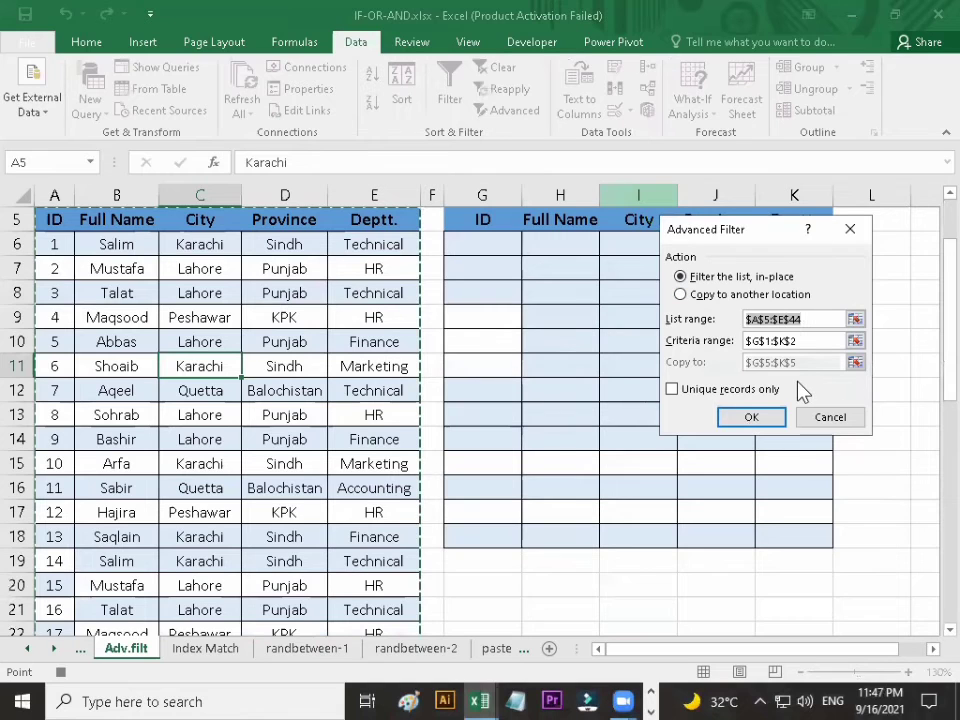
left_click(855, 319)
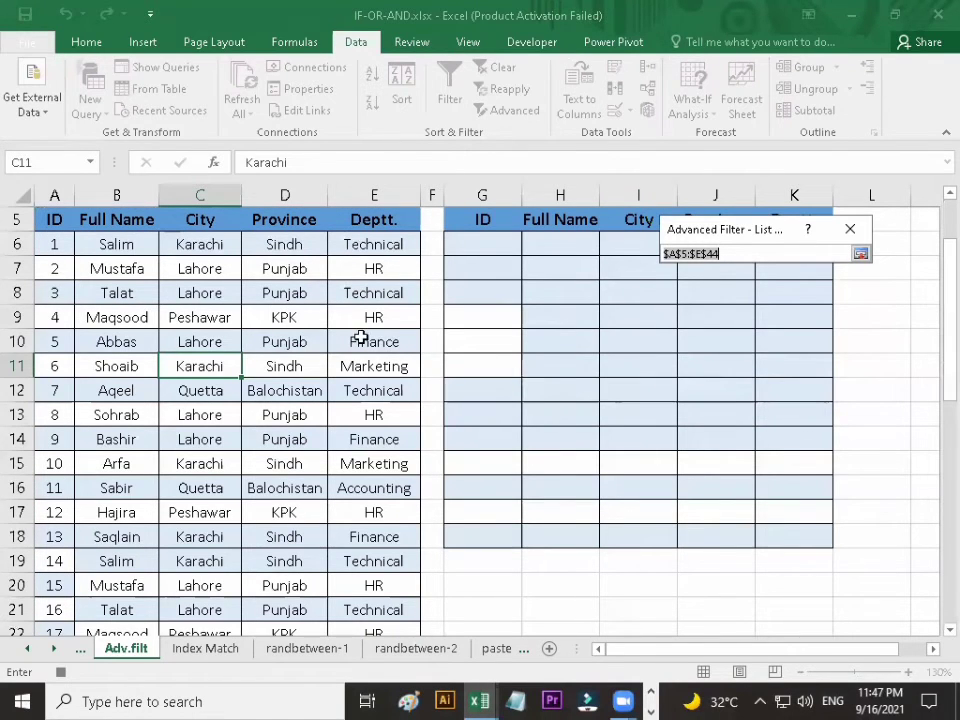
left_click_drag(943, 271, 934, 210)
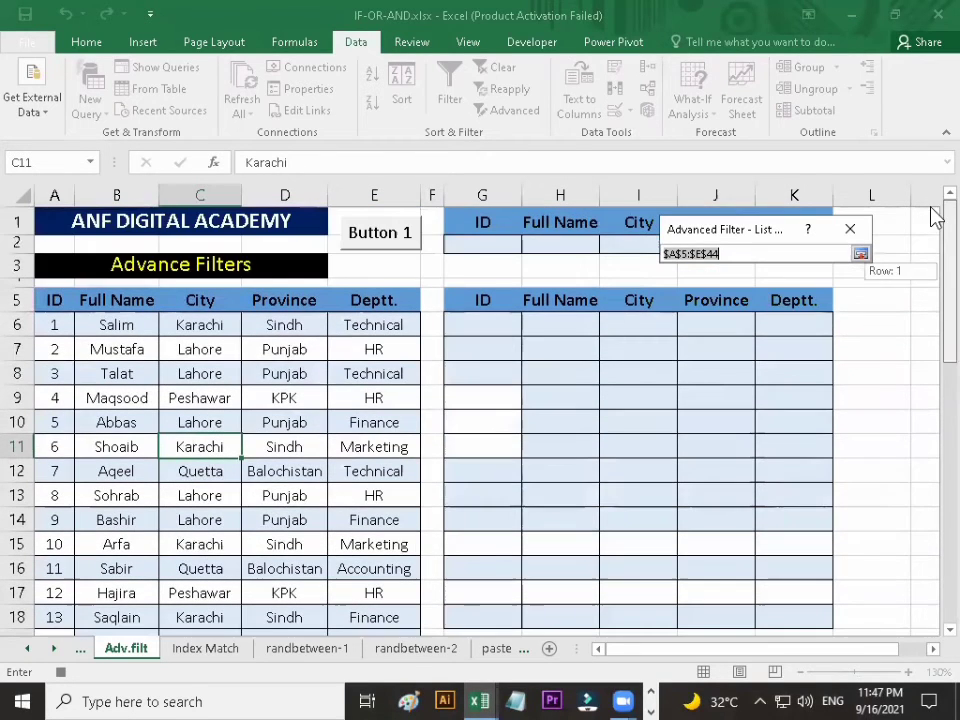
left_click(60, 299)
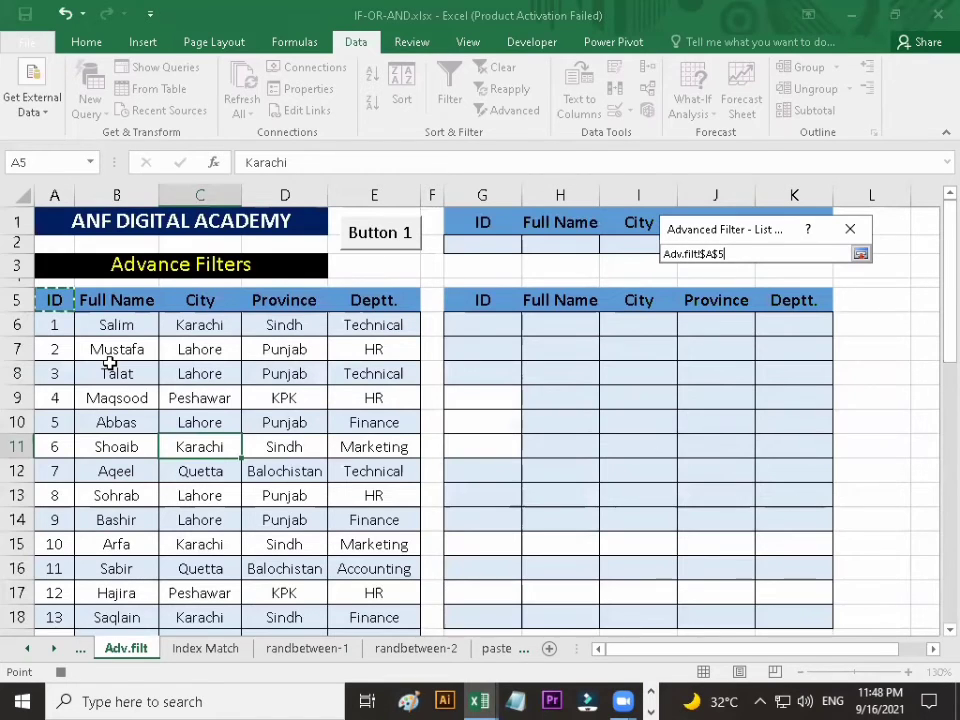
key("ctrl+shift+Down")
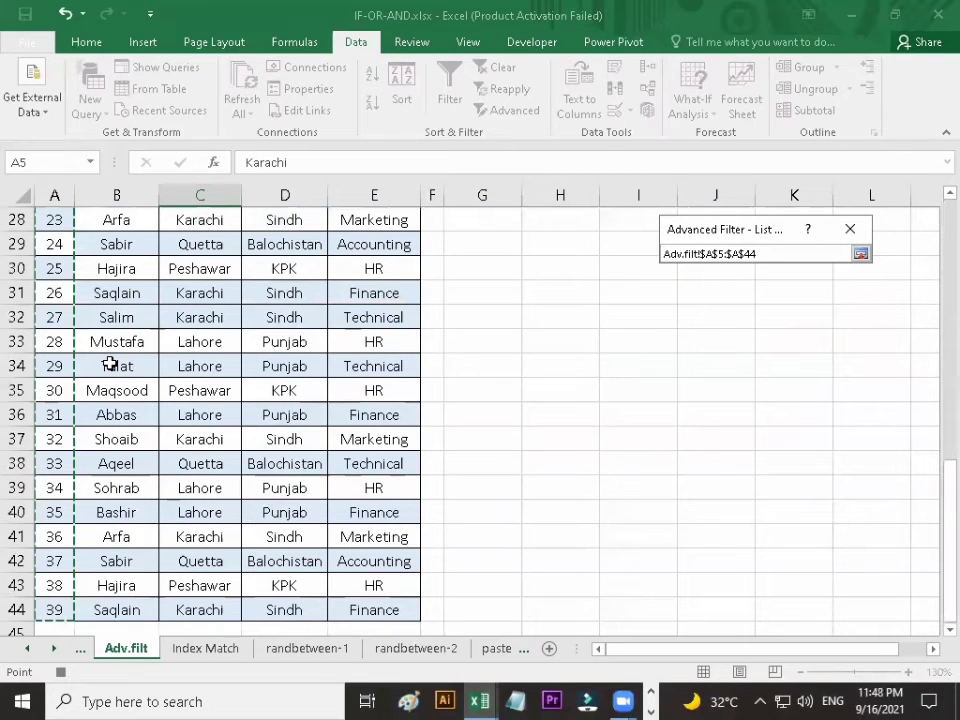
key("Right")
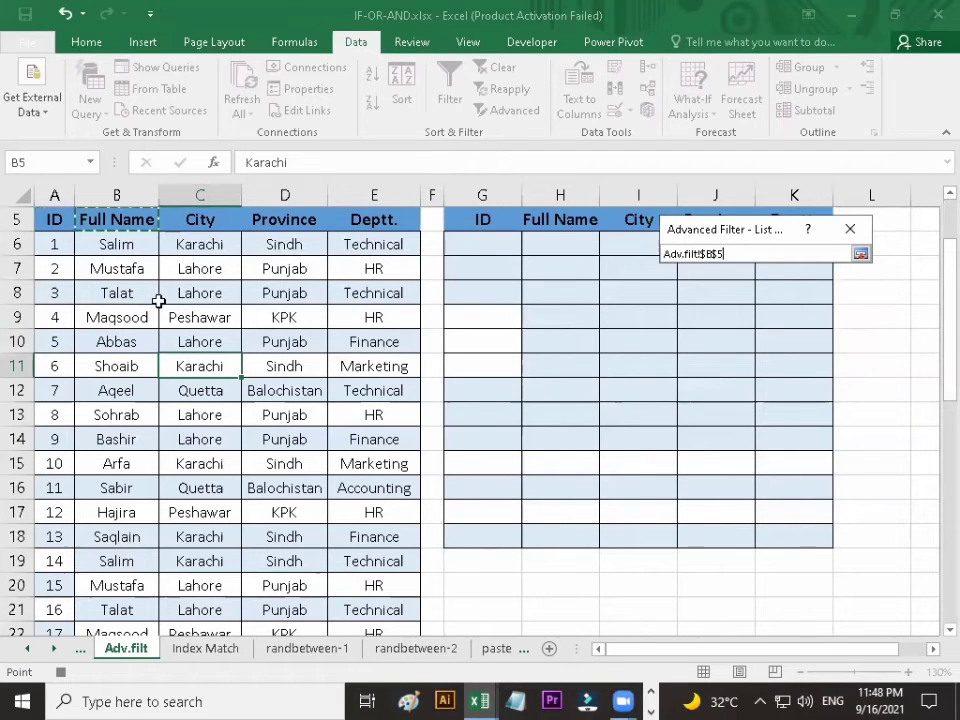
left_click_drag(729, 253, 628, 255)
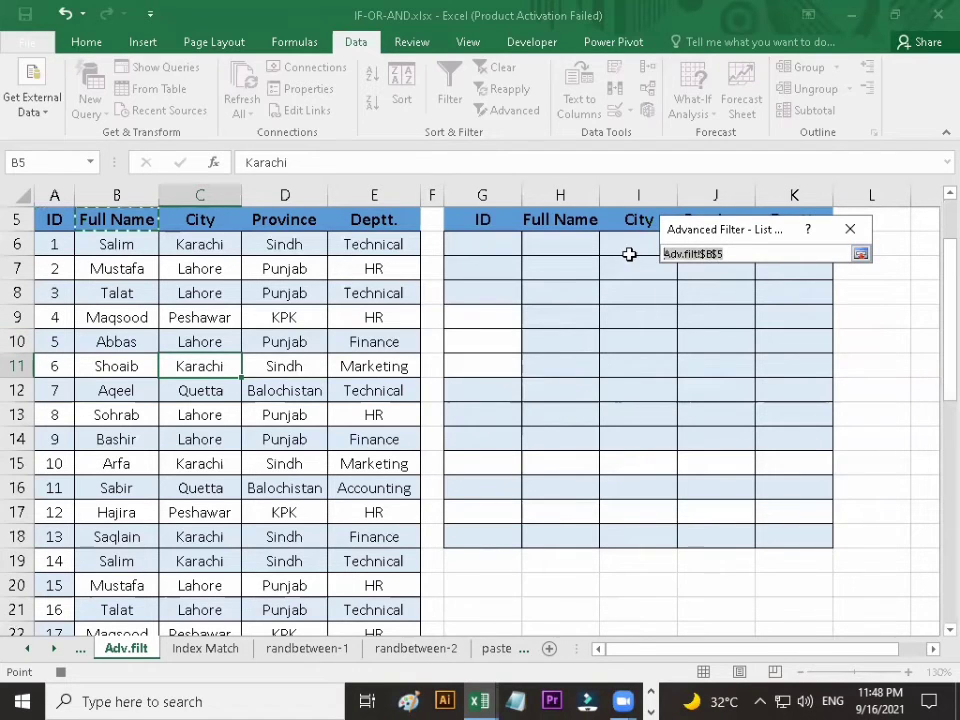
key("BackSpace")
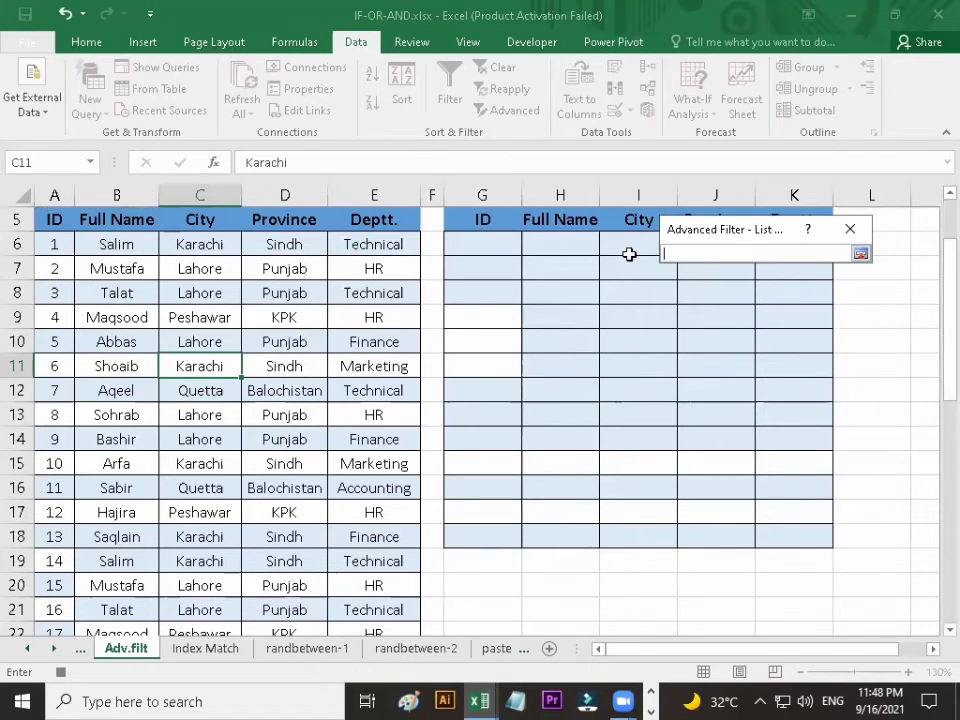
Set the Advanced Filter's list range to the main table A5:E44, including its header row.
left_click(861, 256)
left_click(855, 319)
left_click(62, 220)
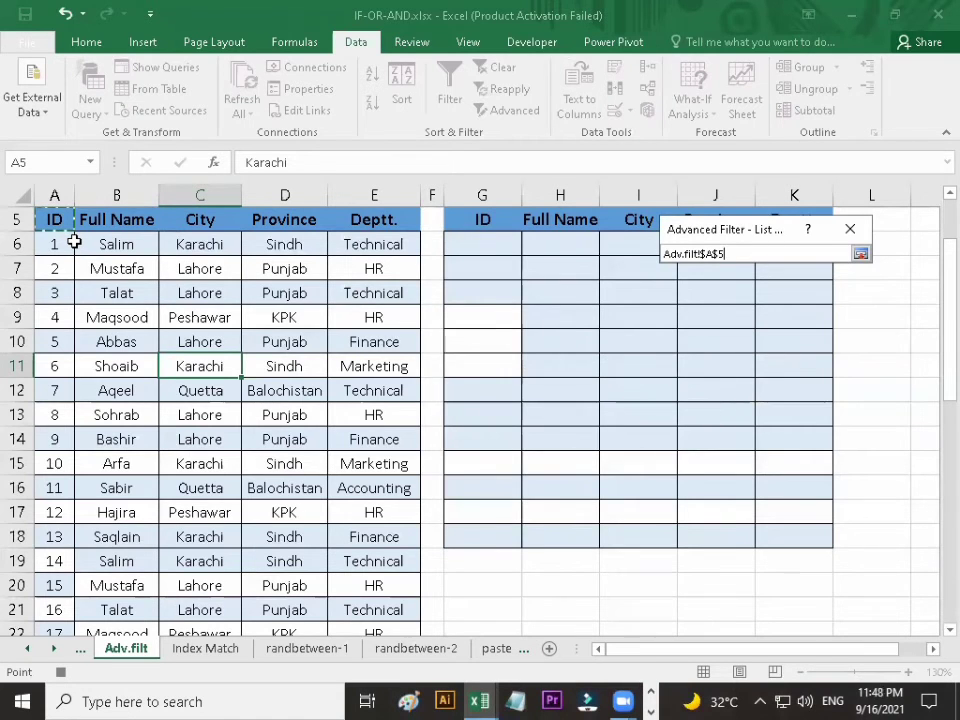
key("ctrl+shift+End")
key("shift+Left")
key("shift+Left")
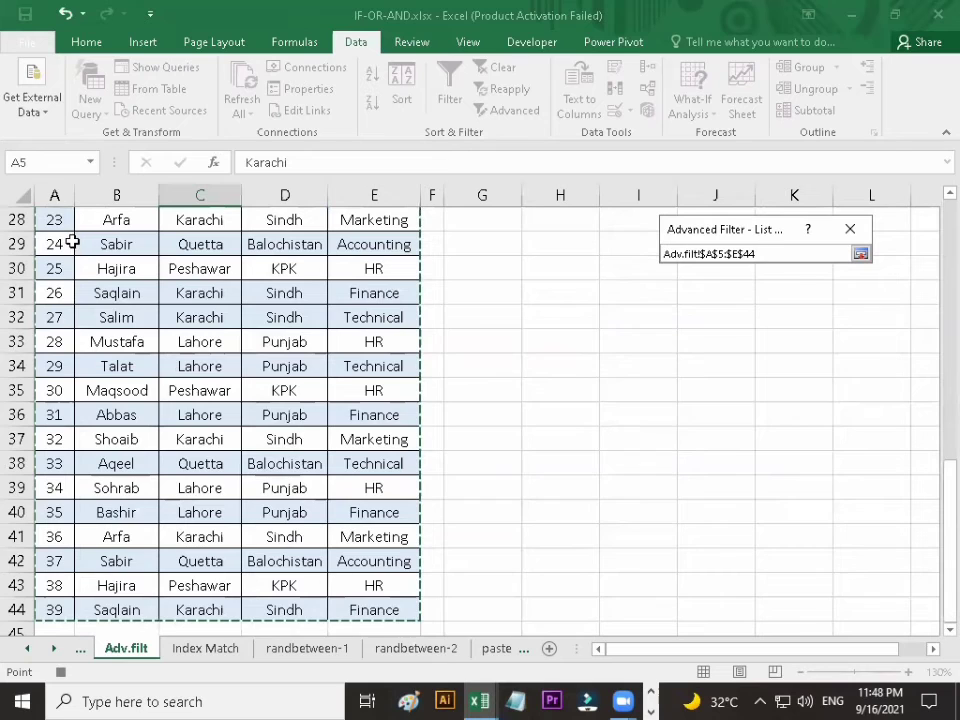
left_click(861, 256)
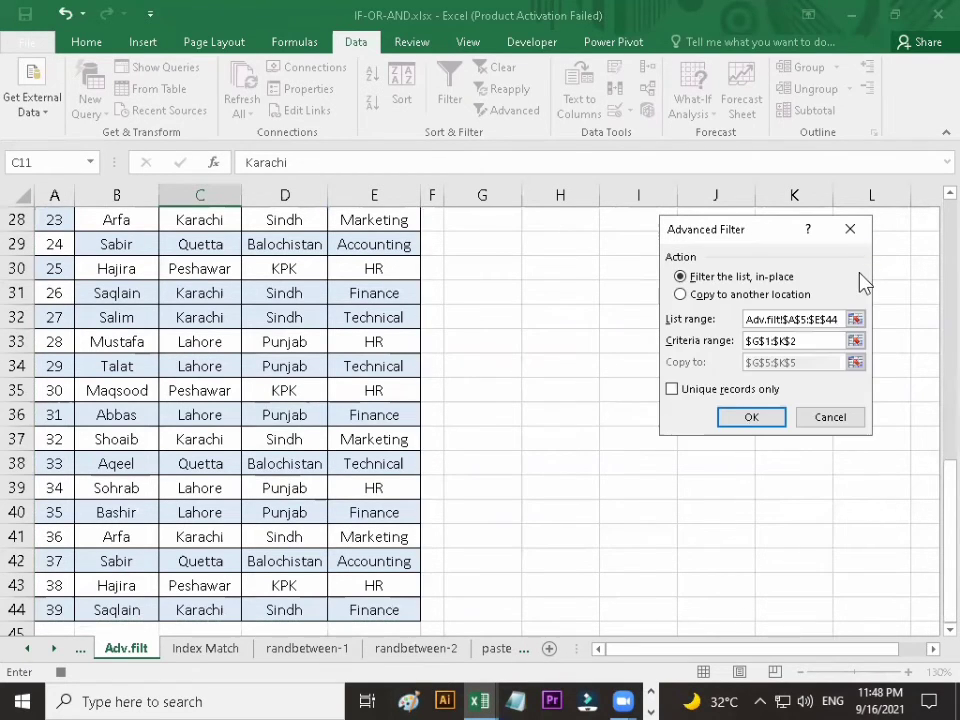
Replace the criteria range with G1:K2, the criteria headers and the empty row beneath them.
left_click(818, 340)
key("BackSpace")
key("BackSpace")
key("BackSpace")
key("BackSpace")
key("BackSpace")
key("BackSpace")
key("BackSpace")
key("BackSpace")
key("BackSpace")
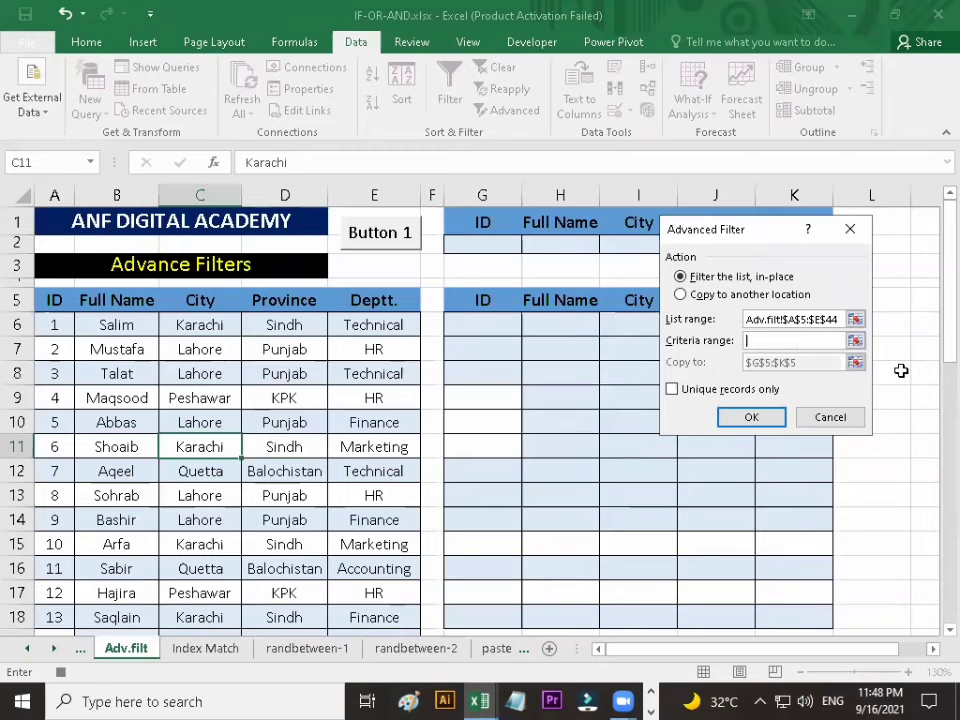
left_click(855, 342)
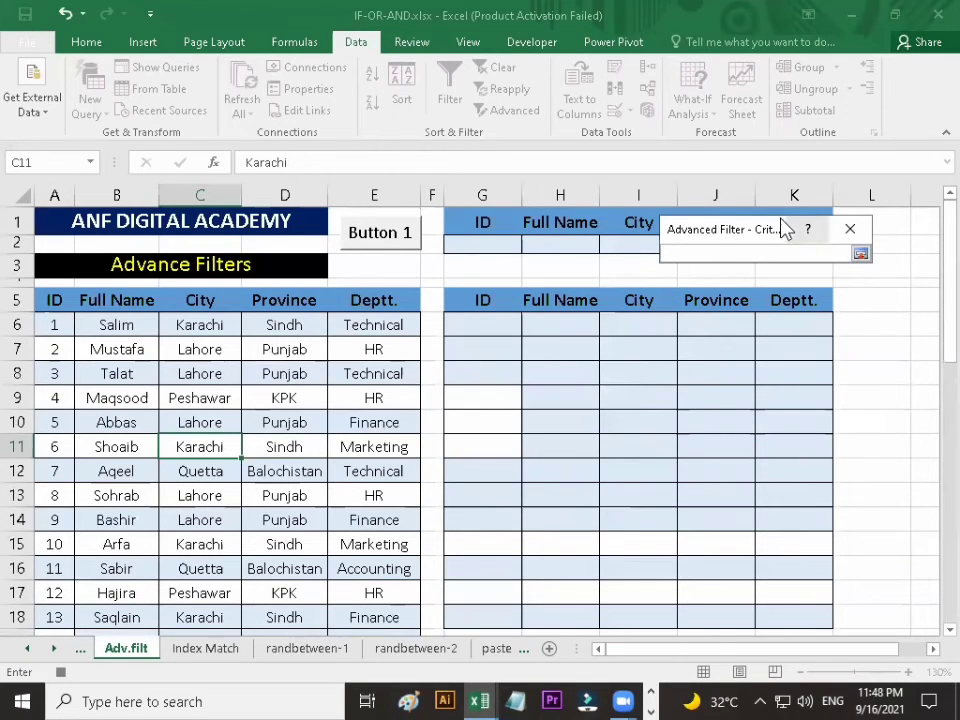
left_click_drag(785, 229, 927, 298)
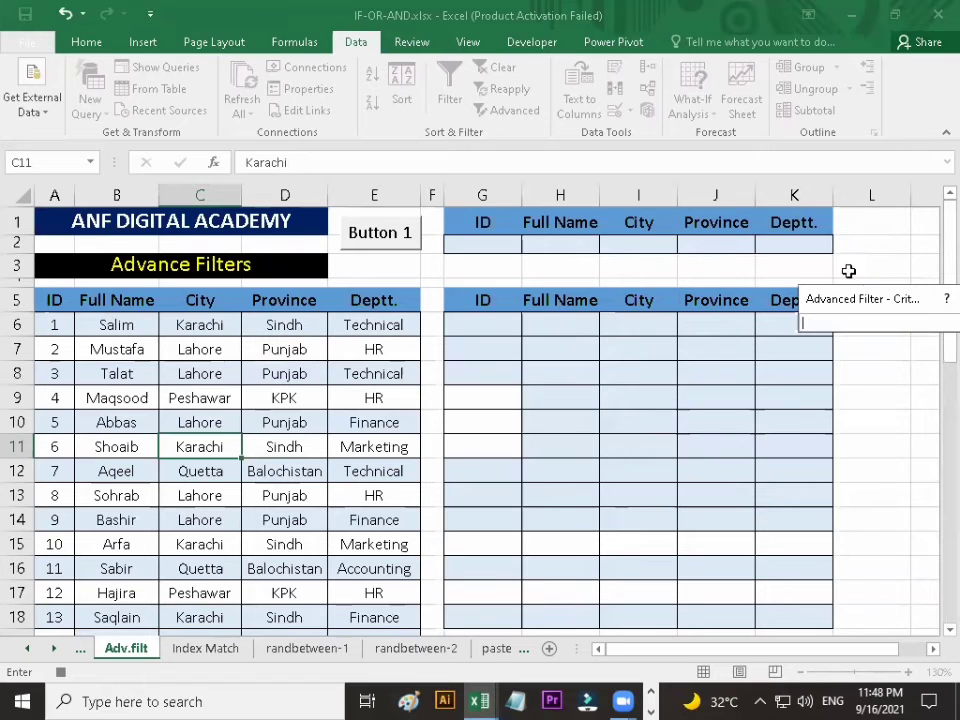
left_click_drag(491, 220, 795, 241)
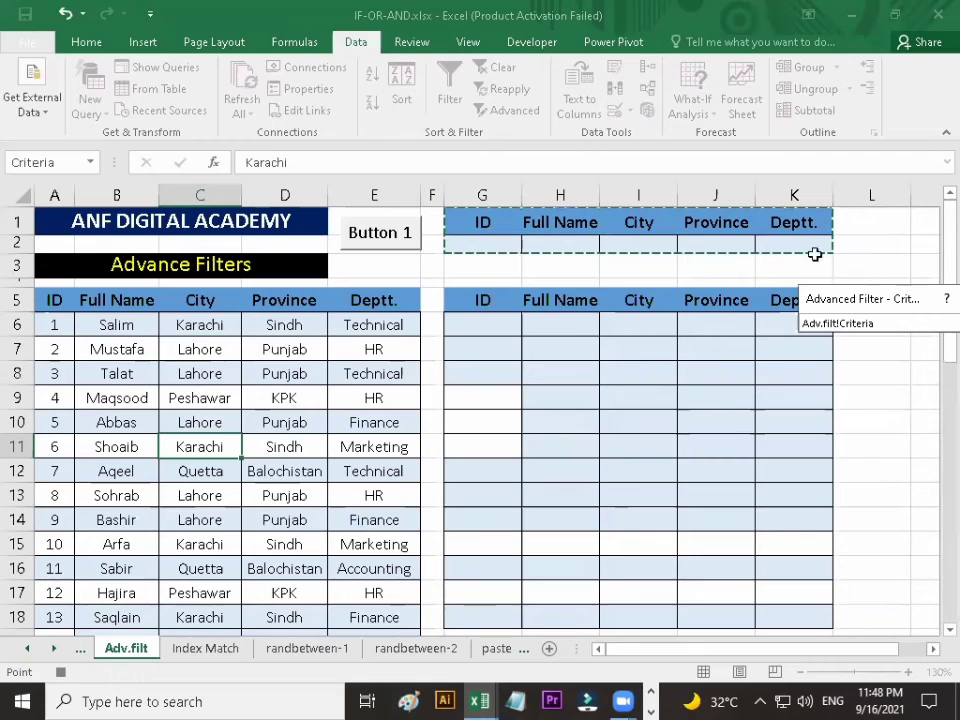
left_click_drag(915, 298, 794, 297)
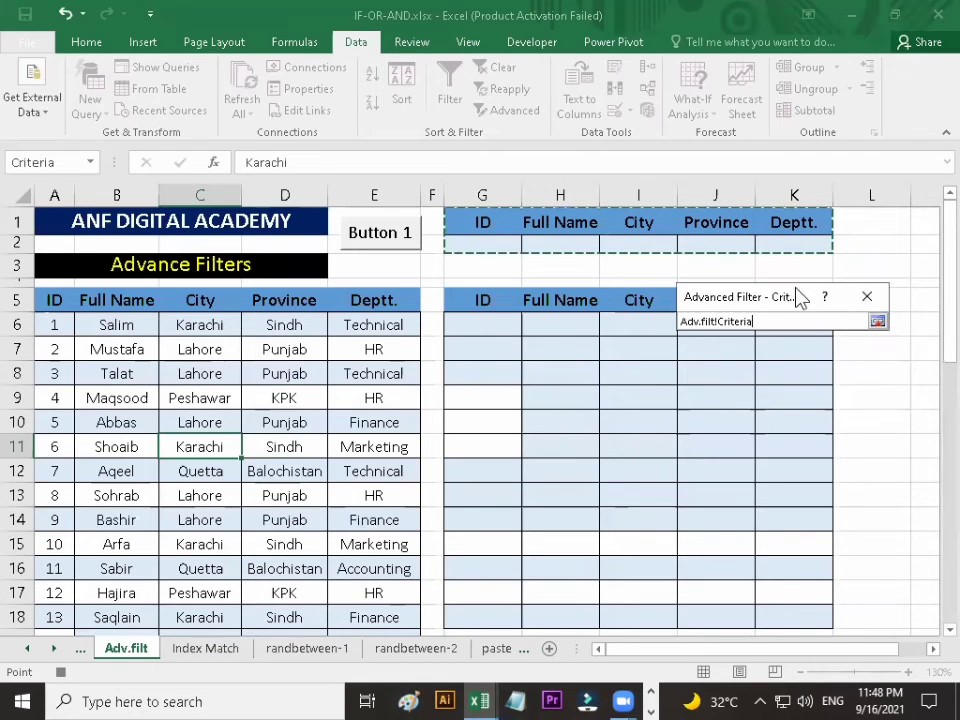
left_click(877, 321)
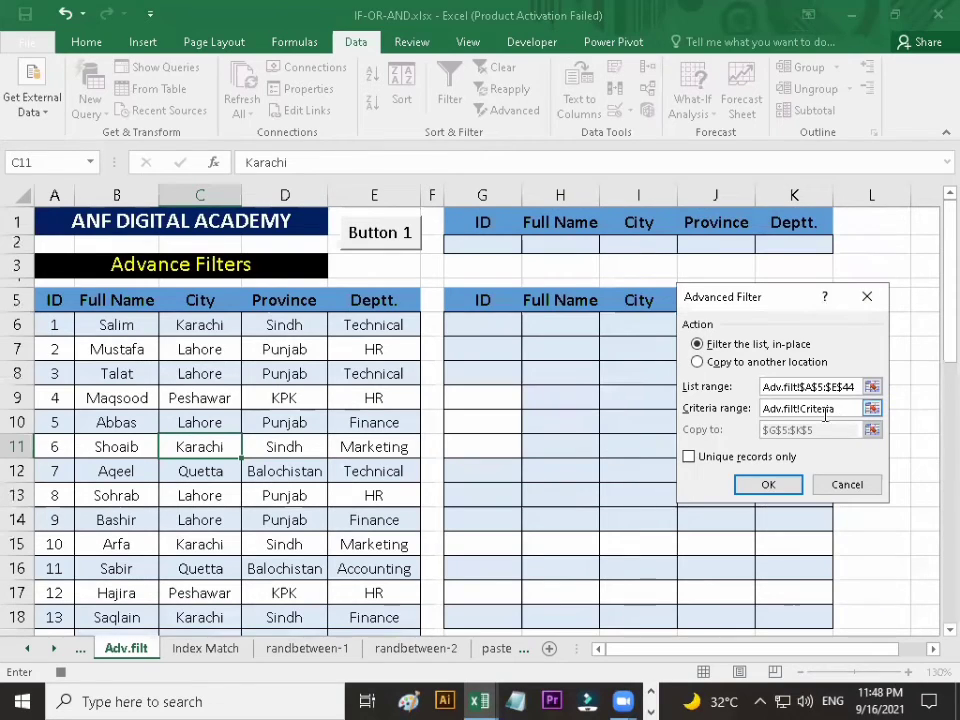
Choose to copy the filter results to another location and clear the existing Copy to range.
left_click(697, 362)
left_click_drag(818, 430, 758, 432)
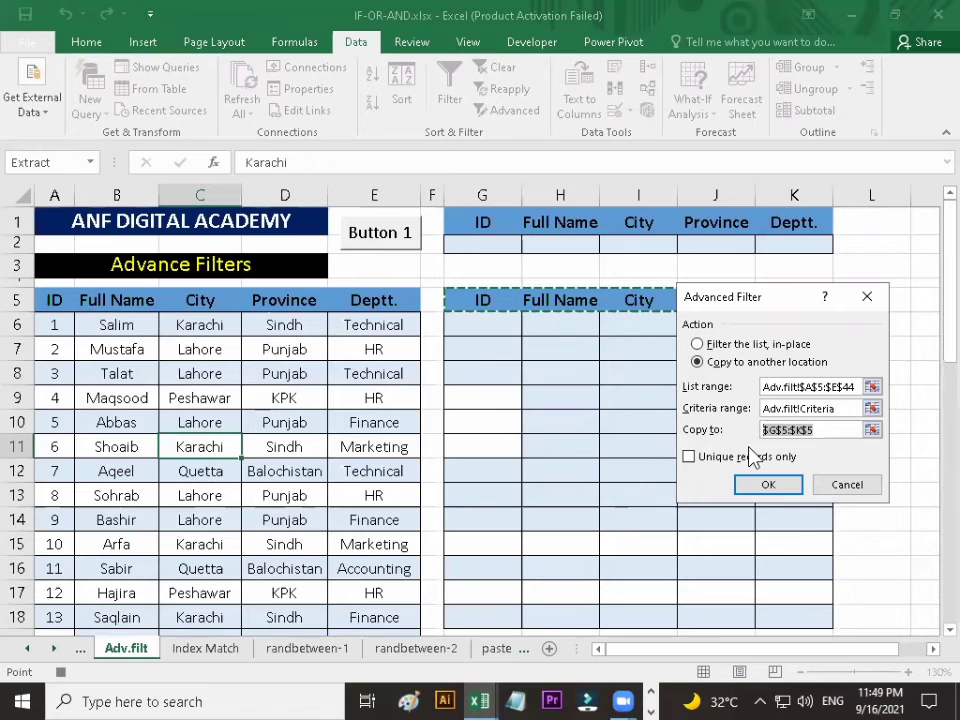
key("BackSpace")
left_click(872, 430)
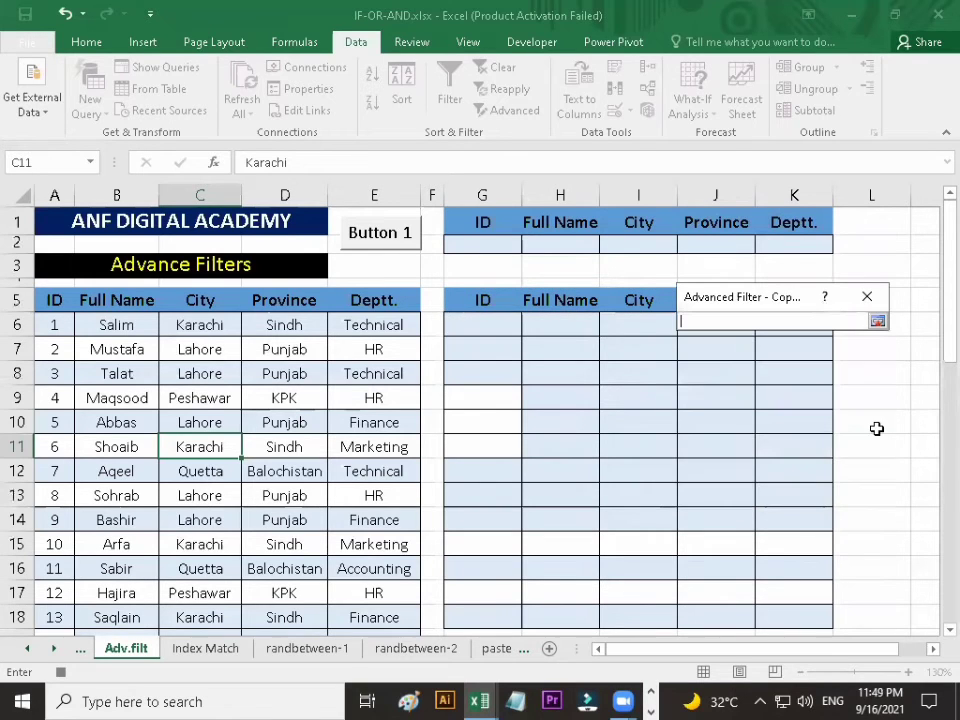
left_click_drag(474, 300, 592, 301)
left_click_drag(800, 297, 840, 243)
left_click(467, 300)
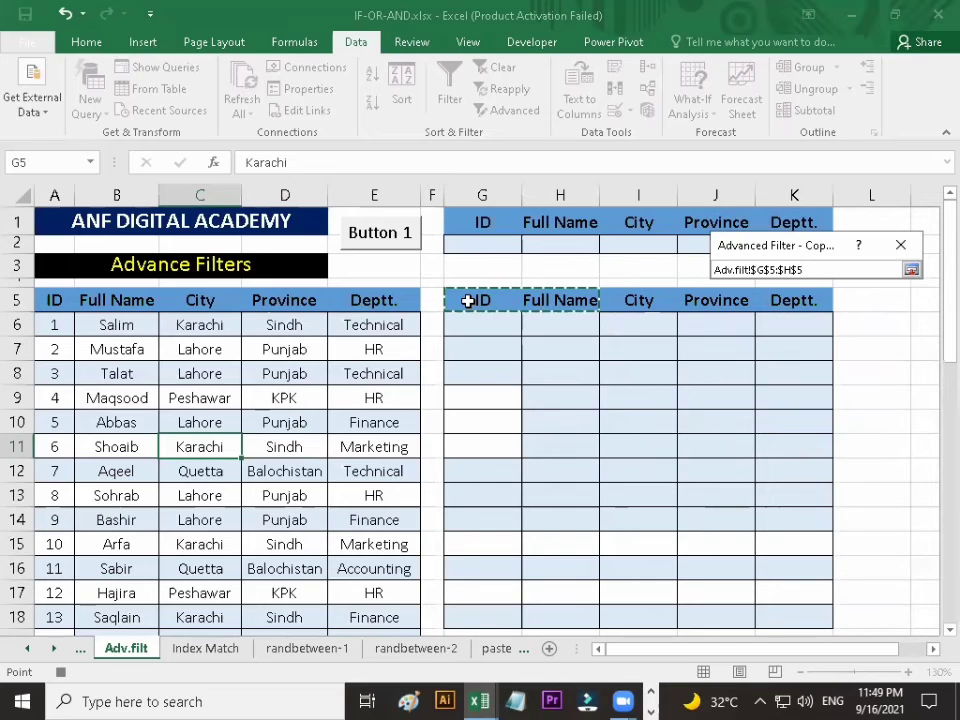
left_click_drag(781, 269, 686, 268)
key("BackSpace")
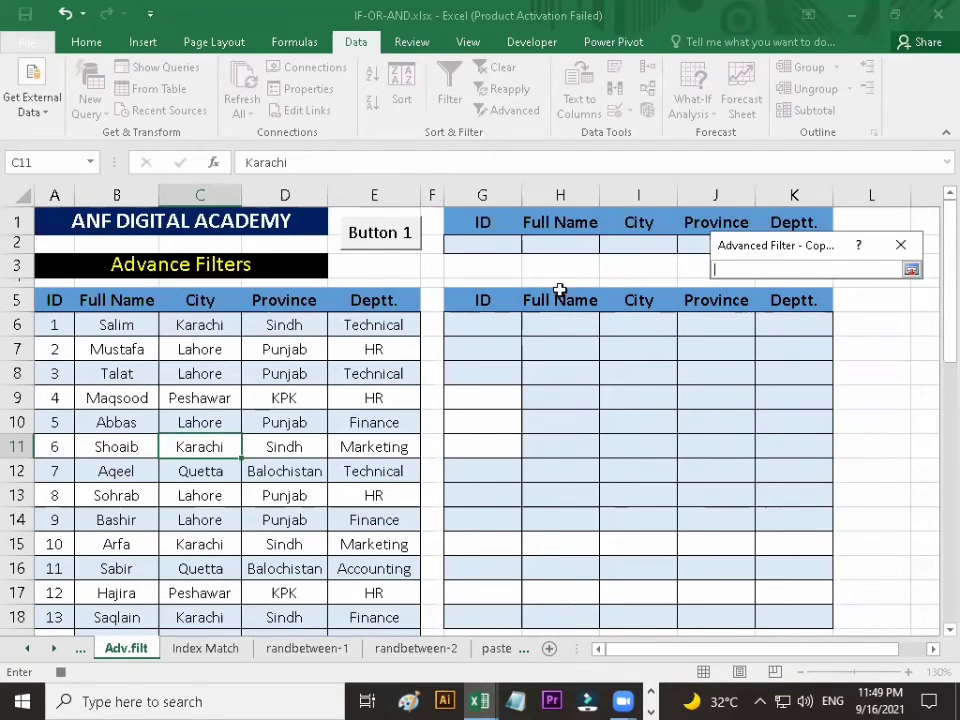
Set the Copy to range to the headers G5:K5 and run the advanced filter.
left_click_drag(505, 302, 783, 301)
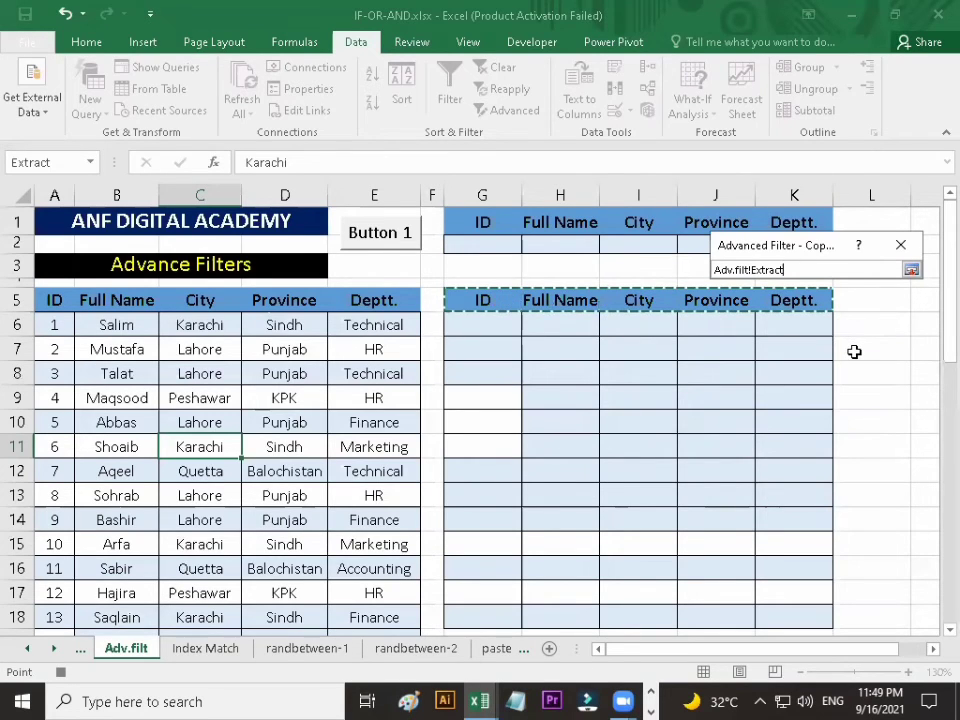
left_click(911, 271)
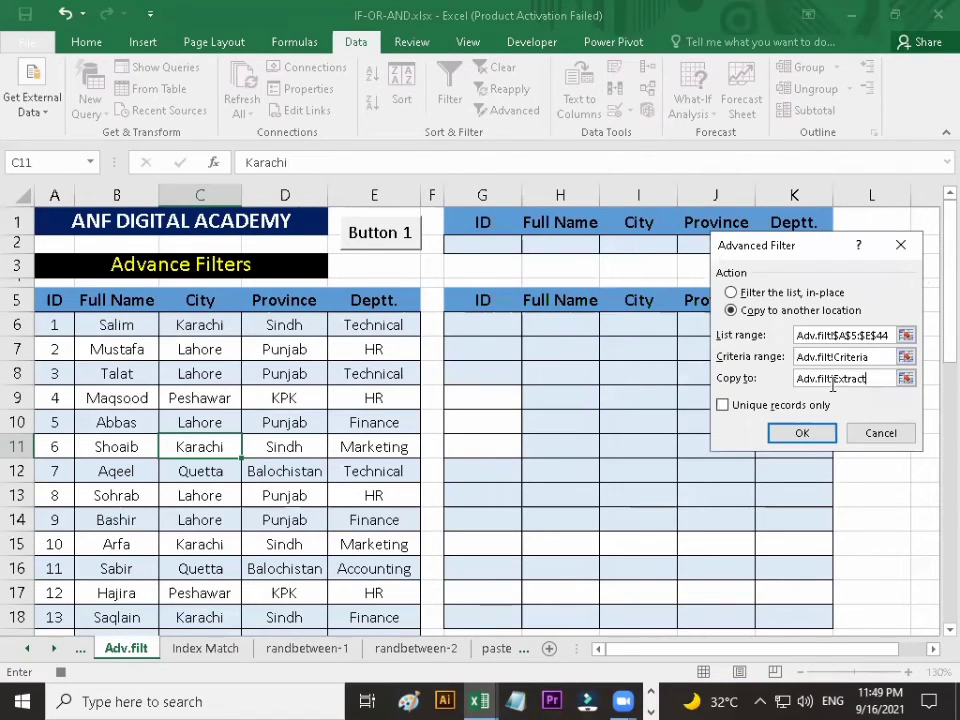
left_click(797, 436)
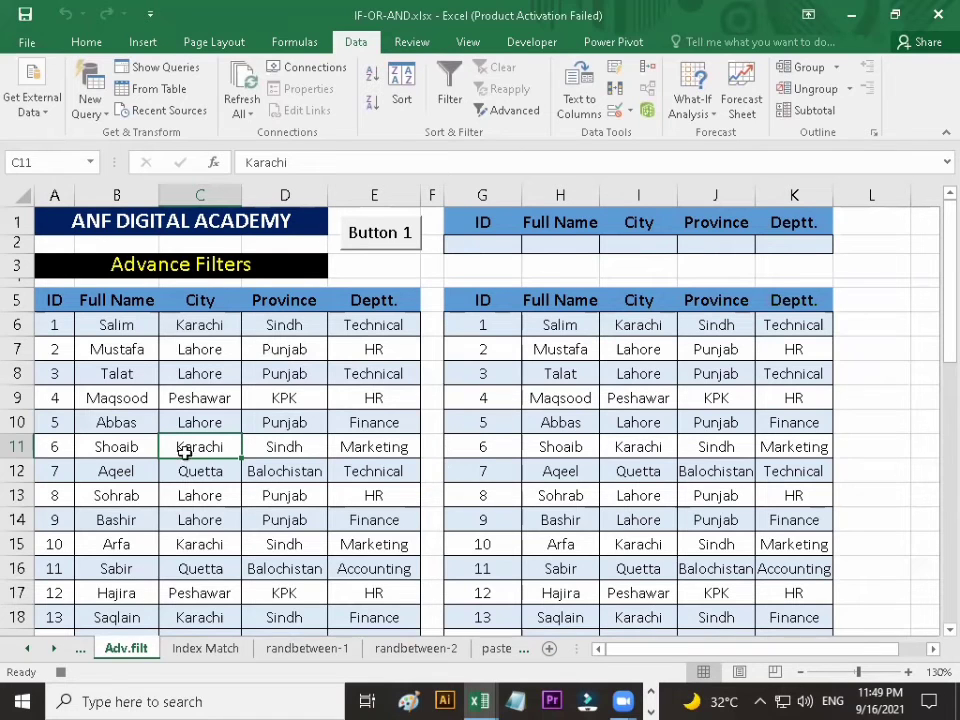
Stop recording the Search macro and return to the extracted records.
left_click(61, 673)
mouse_move(931, 303)
left_mouse_down()
mouse_move(931, 324)
mouse_move(932, 291)
left_mouse_up()
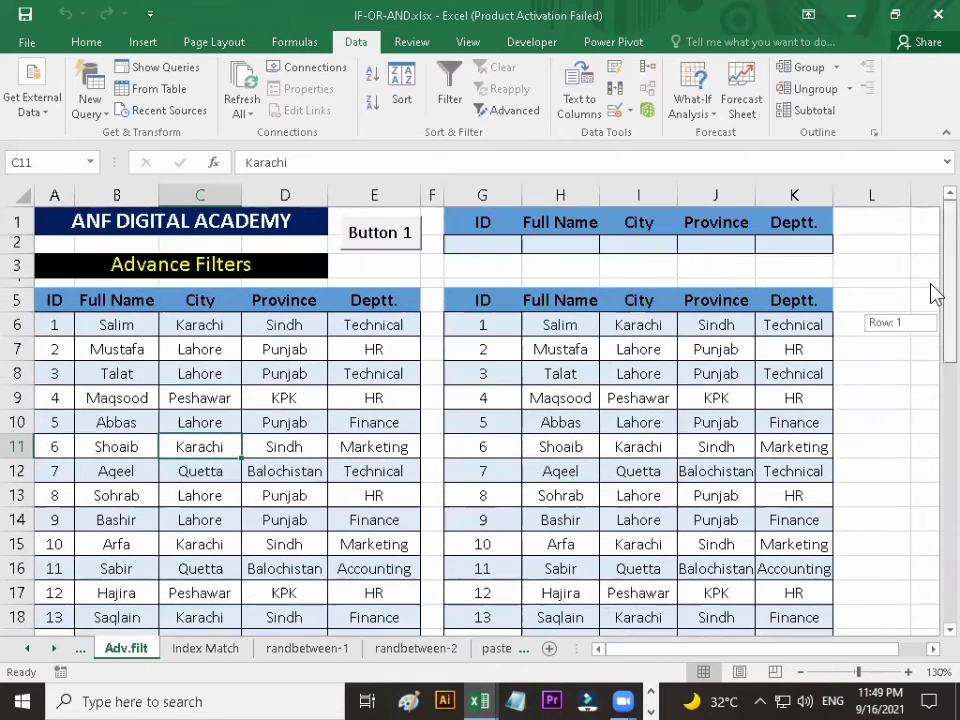
left_click(664, 478)
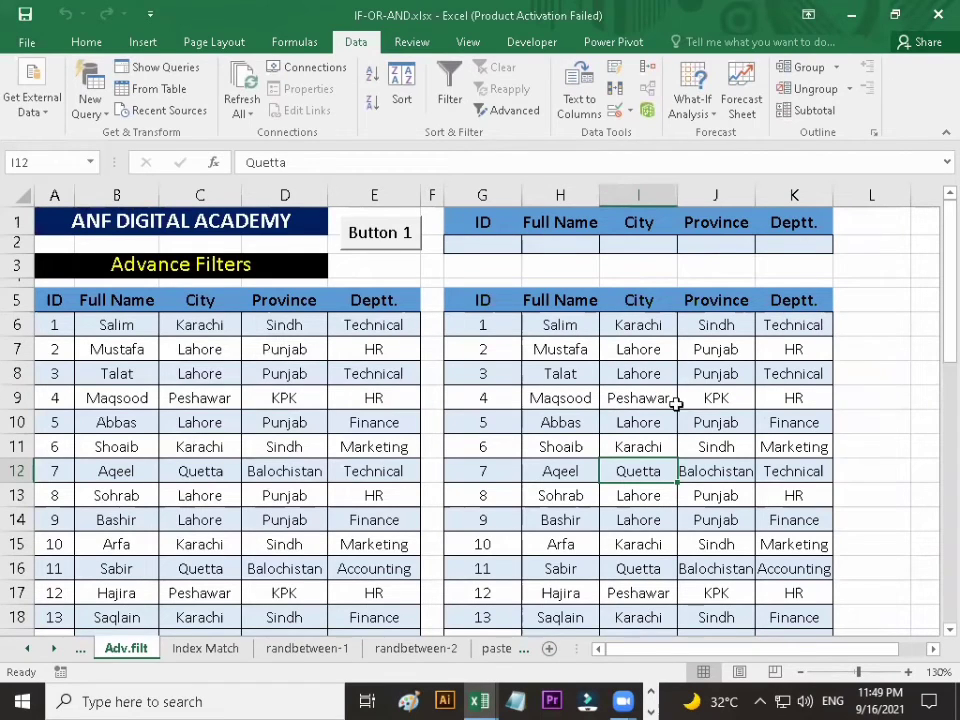
left_click(651, 426)
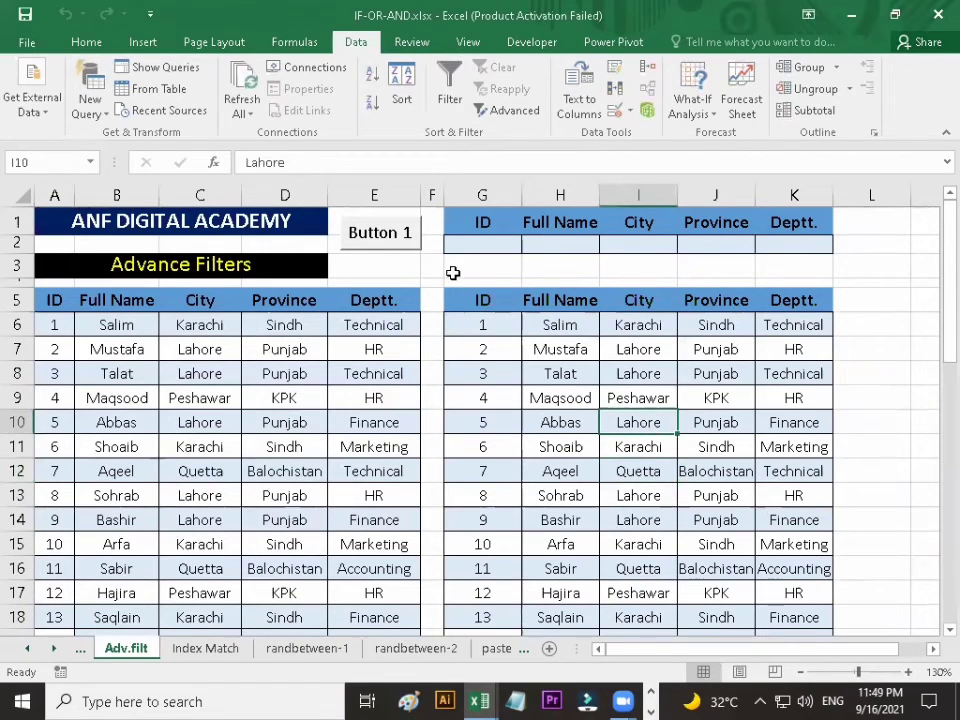
Change the caption of the button beside the sheet's title to Search.
right_click(401, 245)
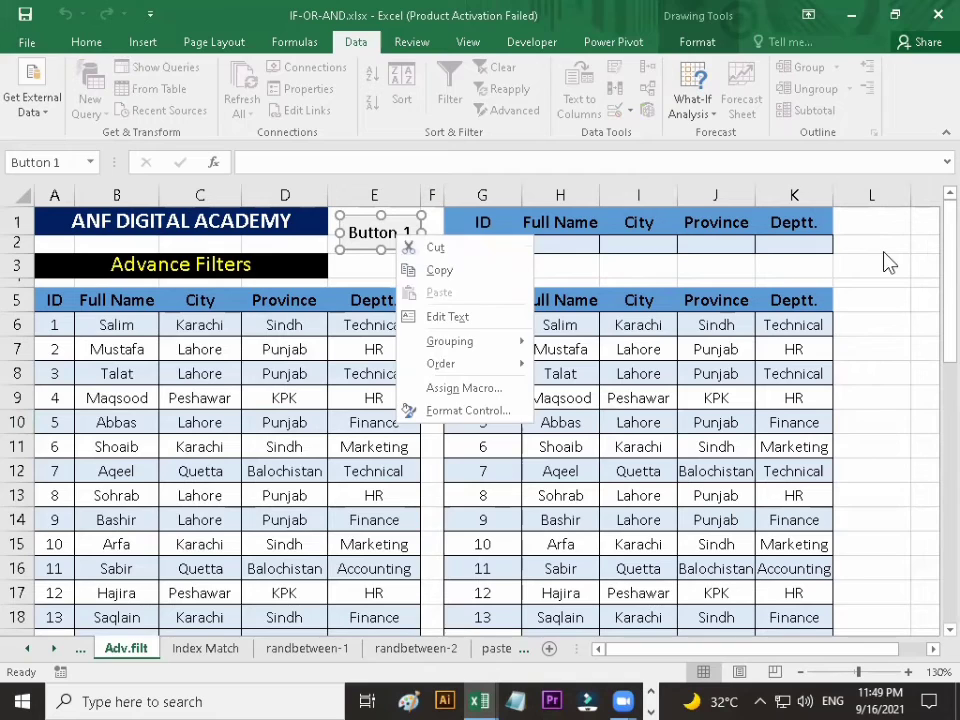
left_click(447, 316)
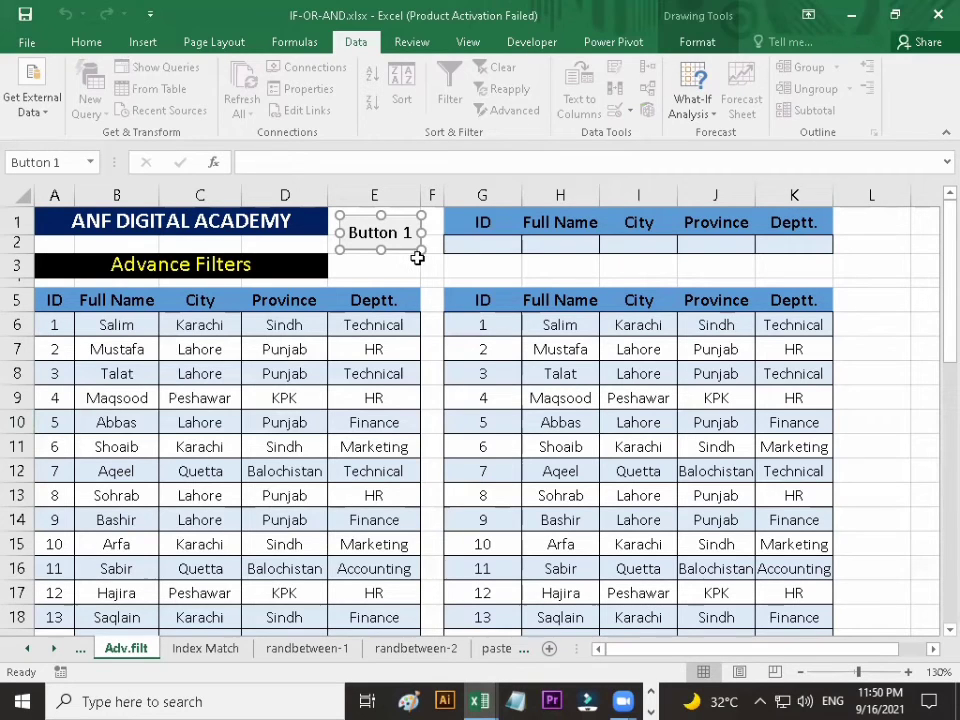
right_click(394, 235)
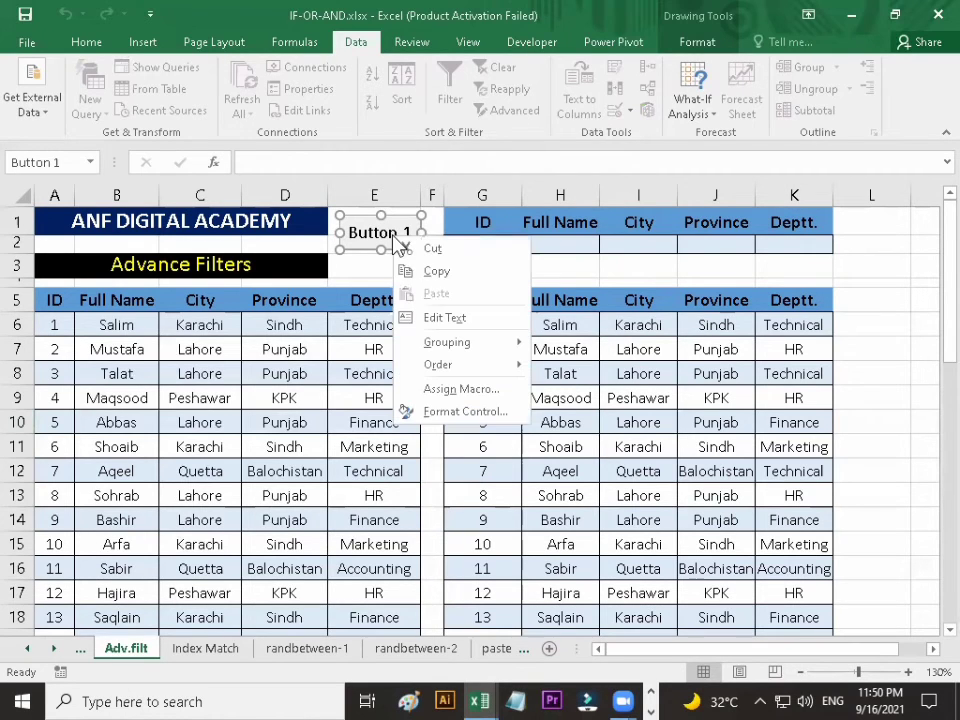
left_click(445, 318)
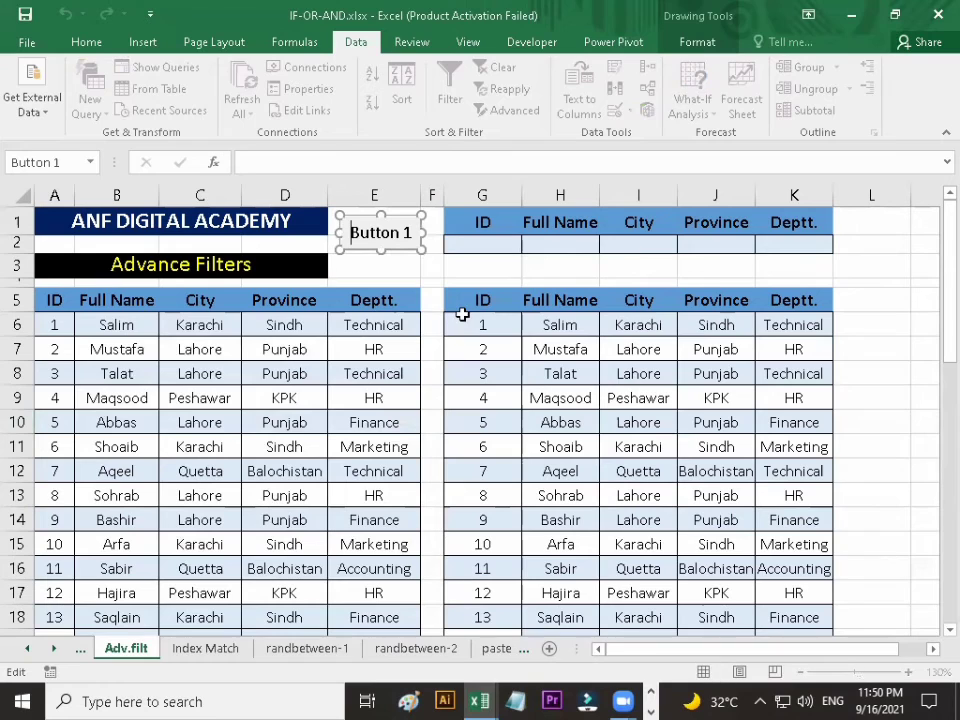
key("Delete")
key("Delete")
key("Delete")
key("Delete")
key("Delete")
key("Delete")
key("Delete")
key("Delete")
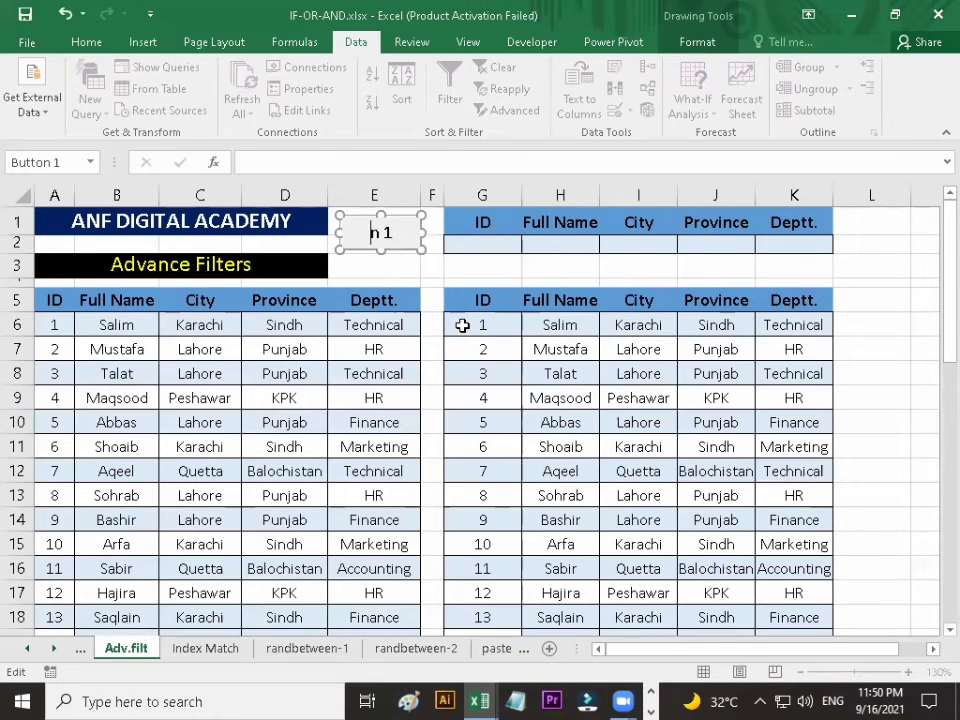
type("Search")
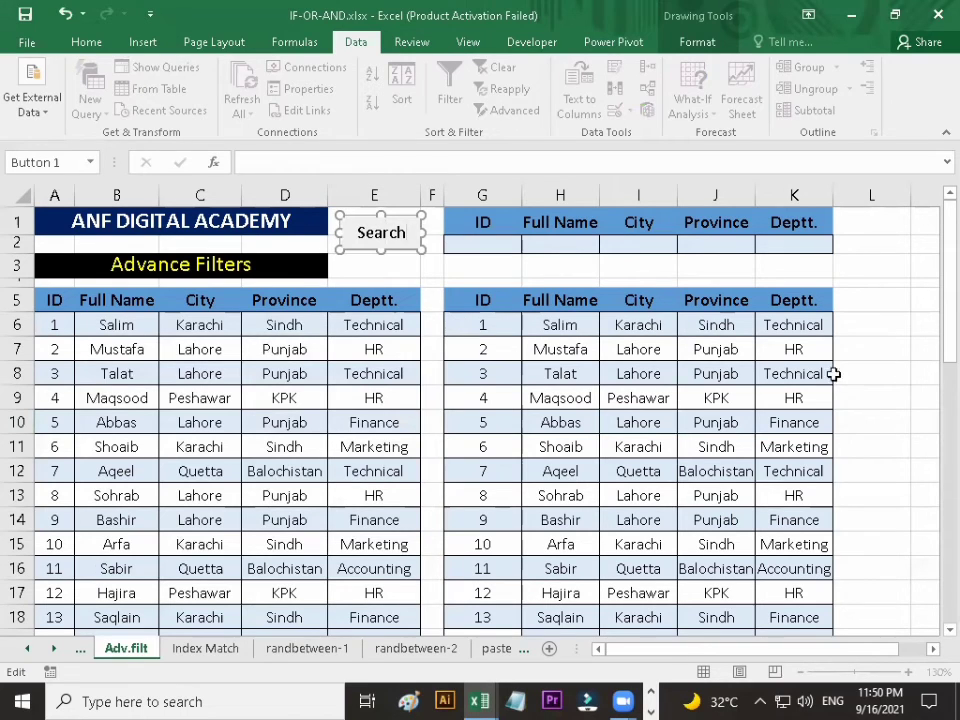
Enter marketing as the Deptt. criterion in K2 and run the Search macro from its button.
left_click(879, 298)
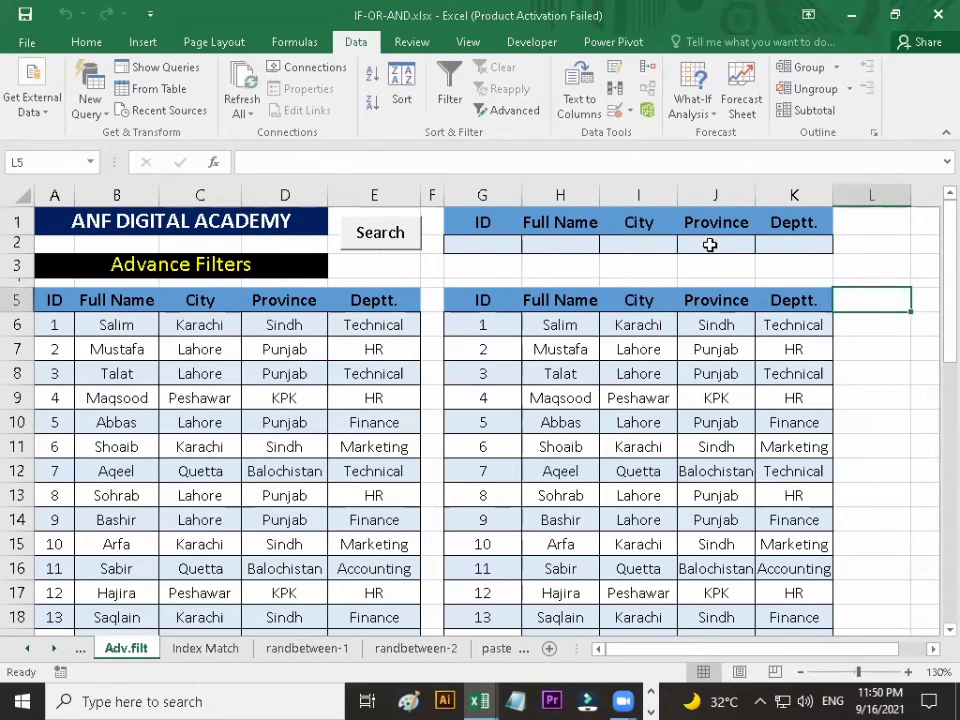
left_click(813, 246)
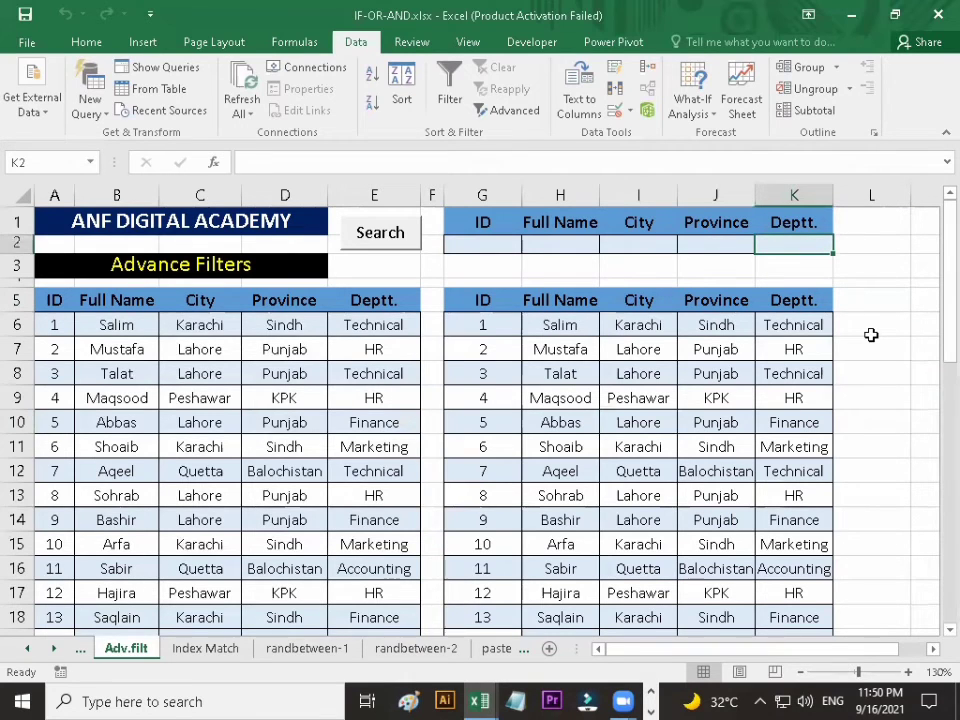
type("marketing")
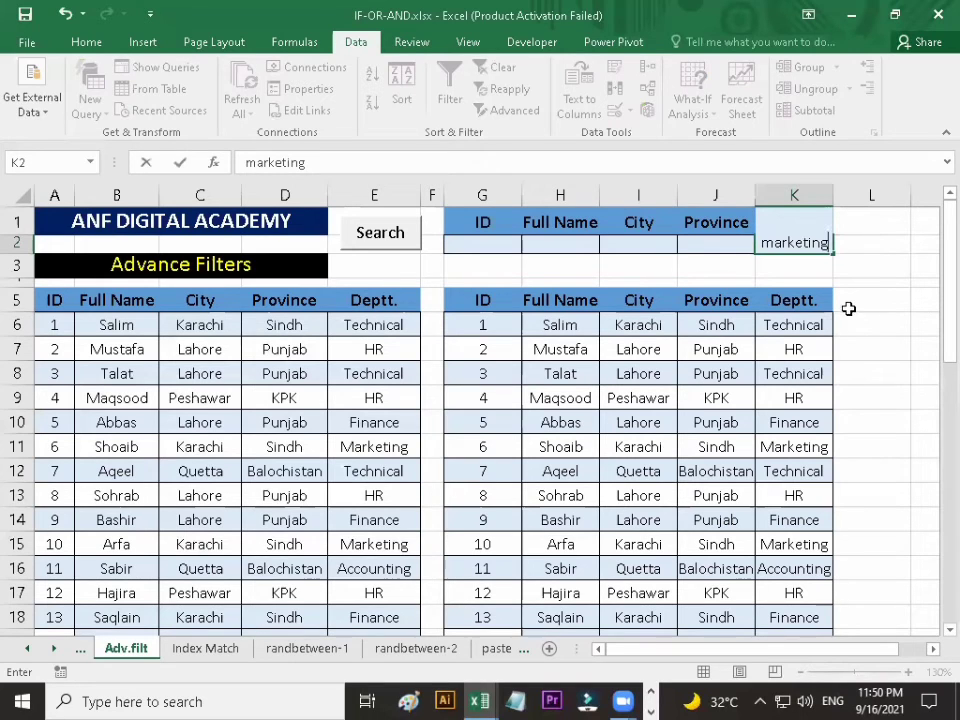
left_click(866, 300)
left_click(398, 240)
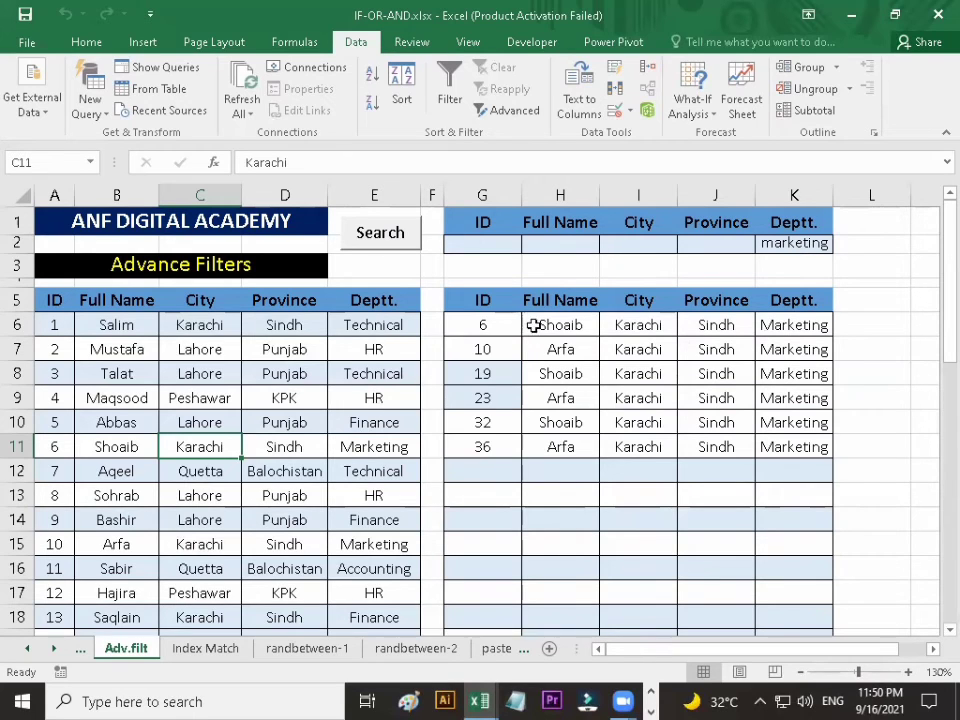
Add karachi as the City criterion in I2 and run the search with both criteria.
left_click(799, 242)
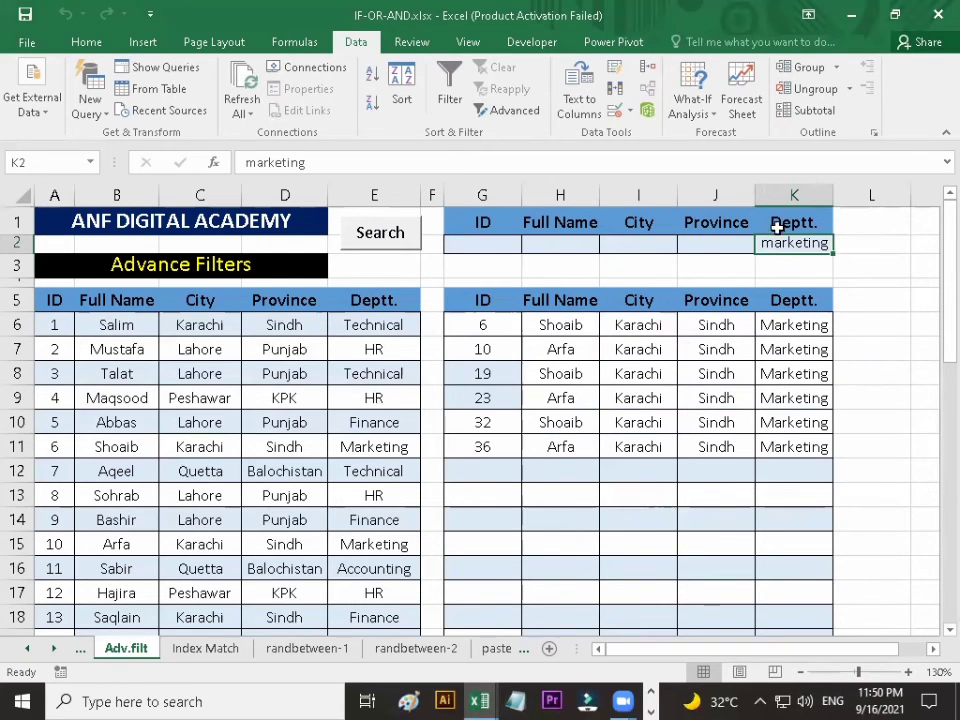
left_click(651, 245)
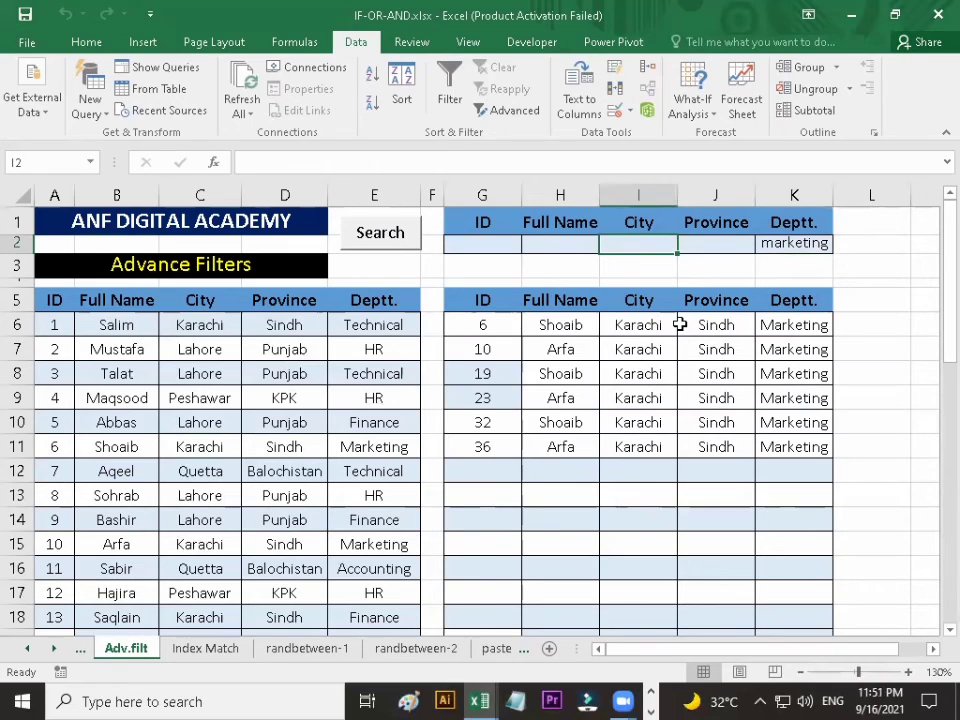
type("karachi")
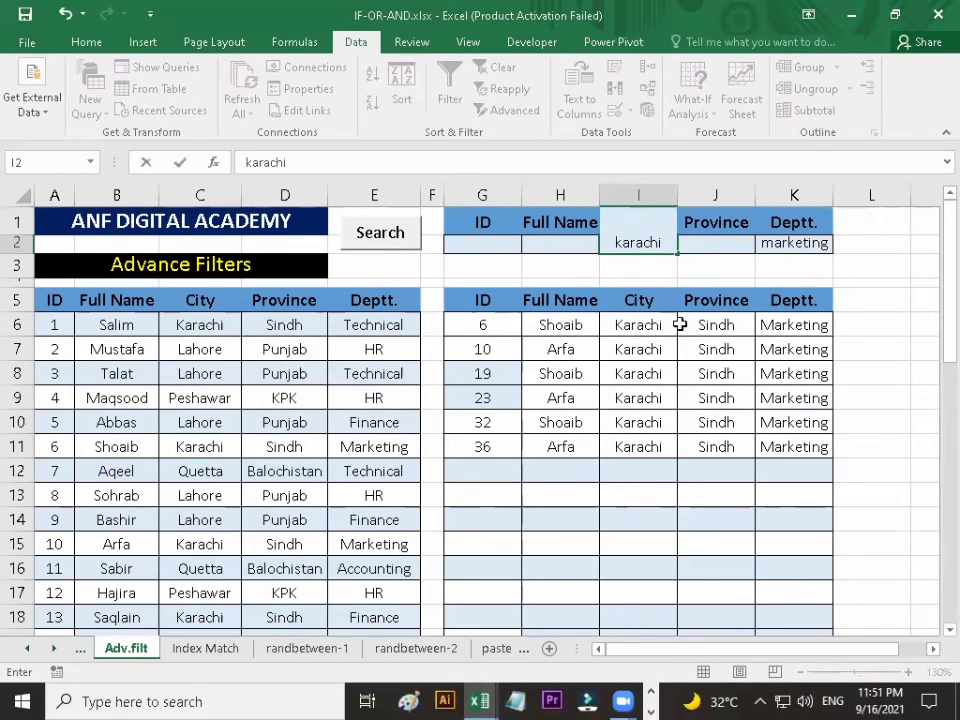
left_click(378, 238)
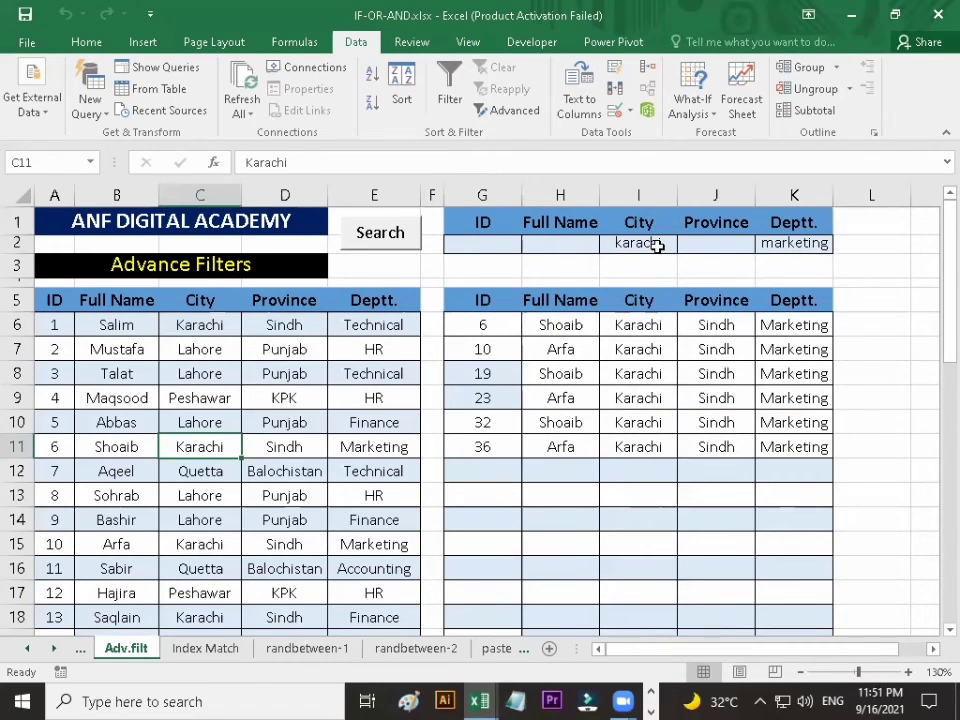
Change the criteria to hr for Deptt. and lahore for City, and rerun the search.
left_click(760, 243)
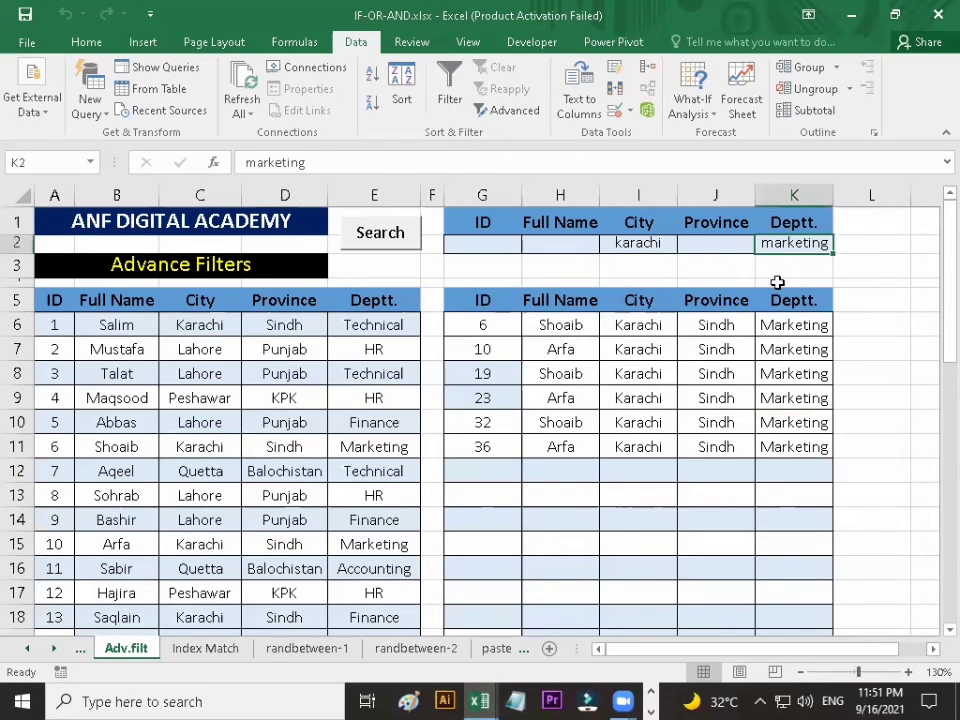
type("hr")
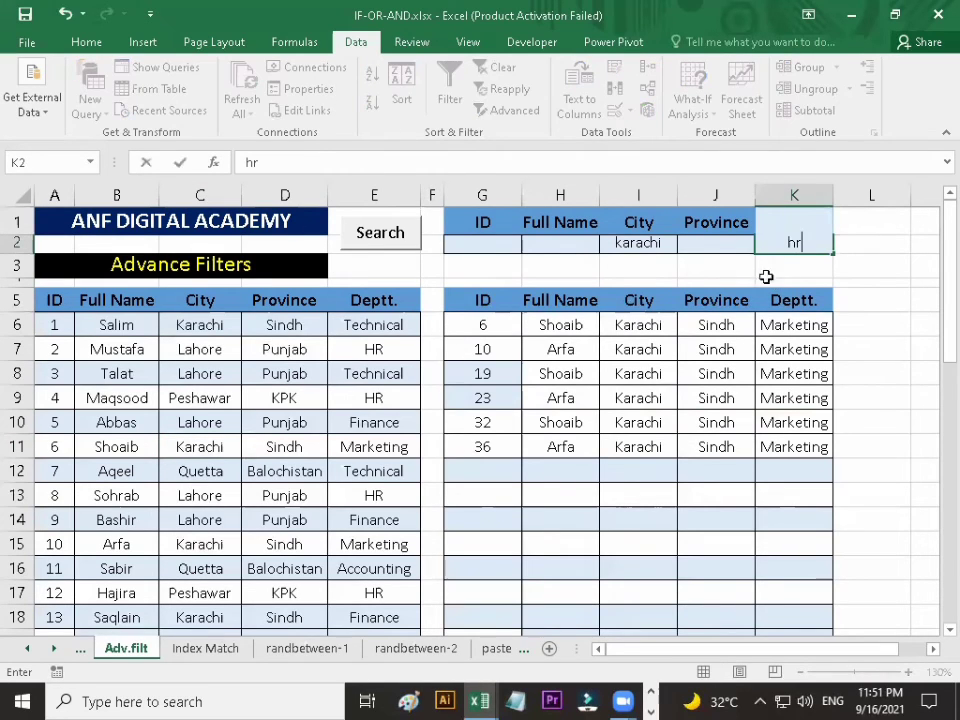
left_click(649, 243)
type("la")
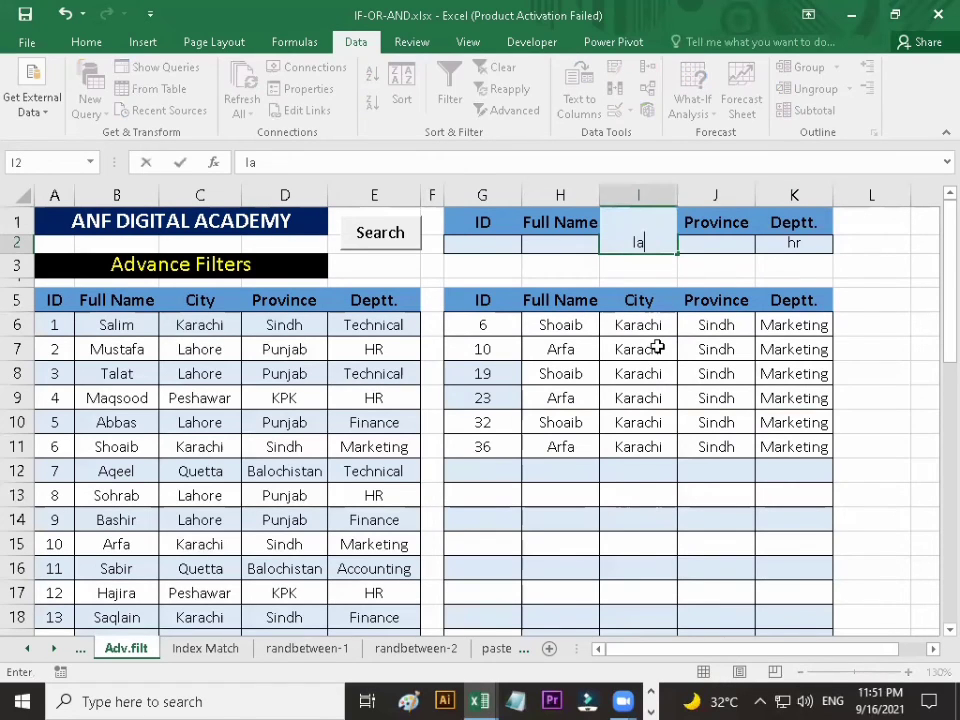
type("hore")
left_click(871, 284)
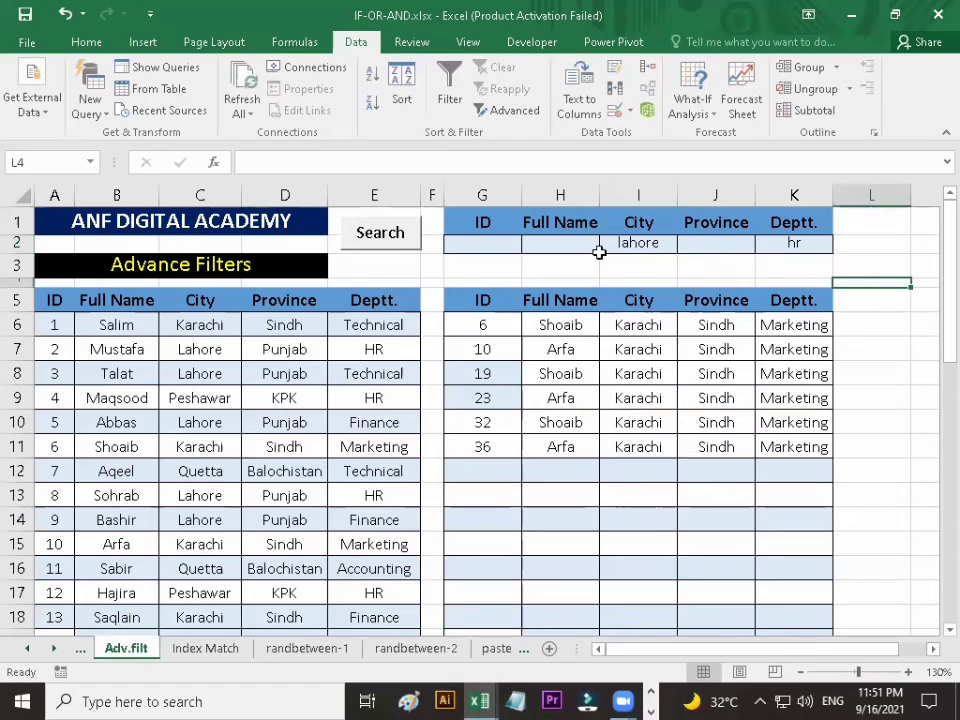
left_click(401, 236)
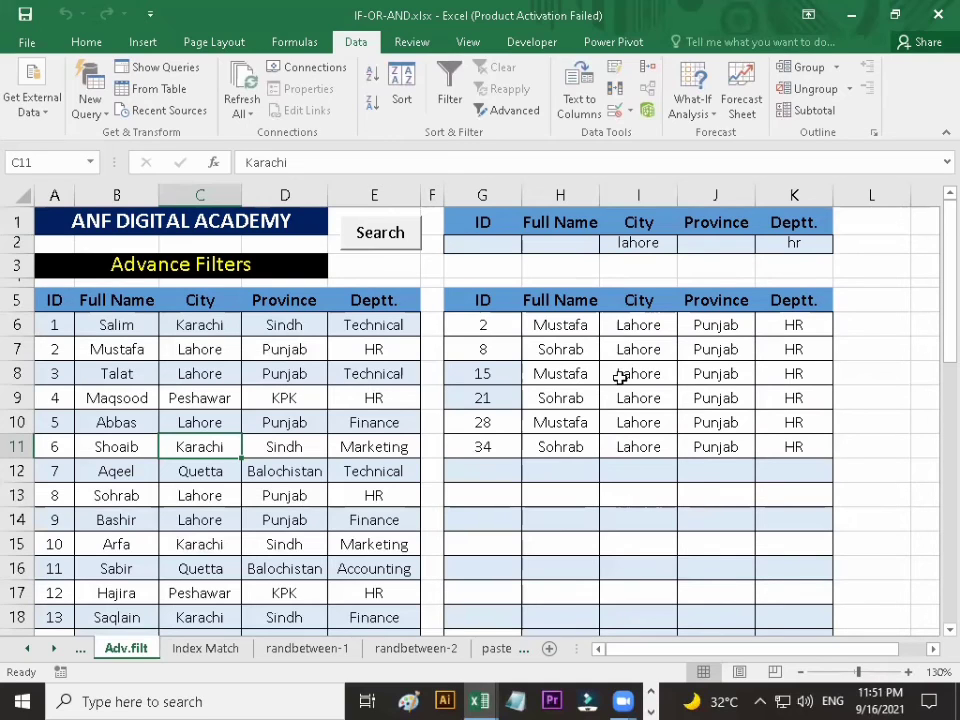
Clear the City criterion and search by the hr department only.
left_click(646, 247)
key("Delete")
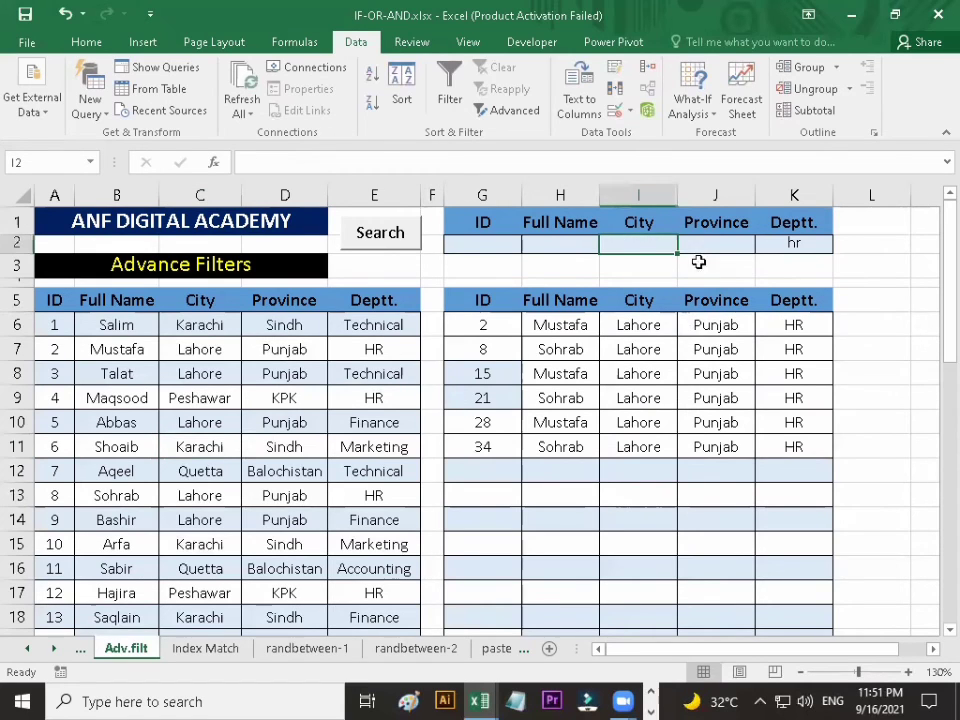
left_click(378, 240)
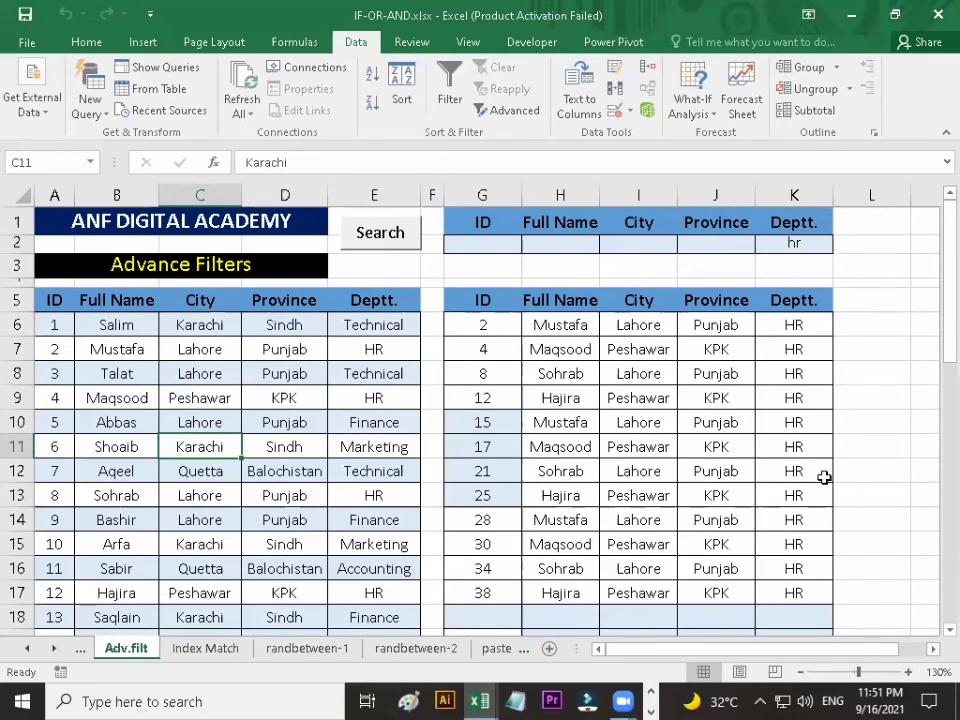
Clear the Deptt. criterion, enter 20 as the ID criterion in G2, and run the search.
left_click(778, 242)
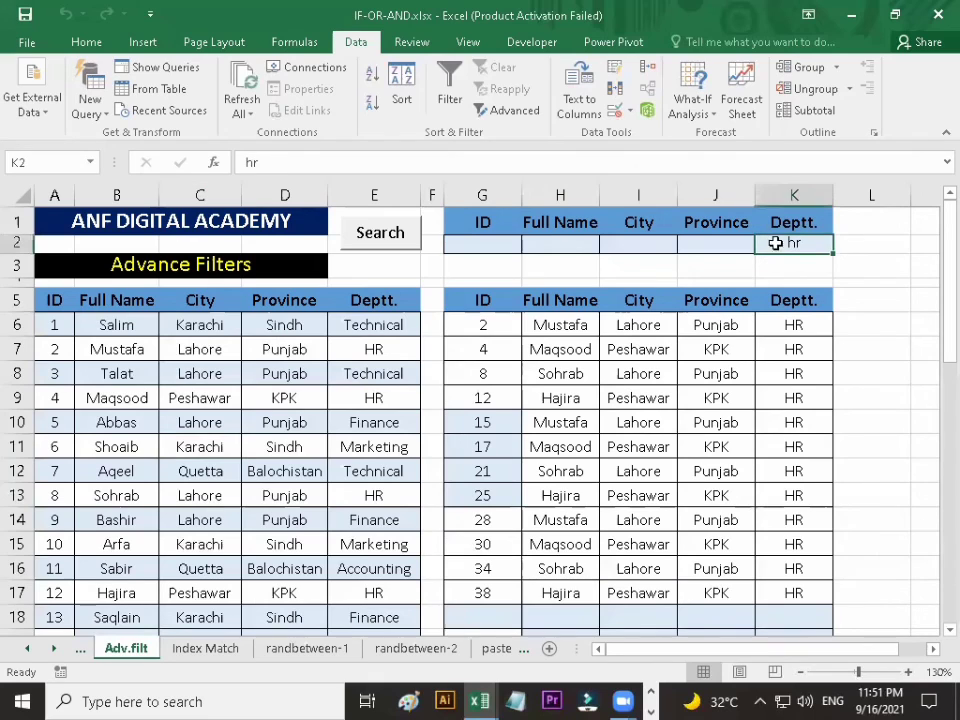
key("Delete")
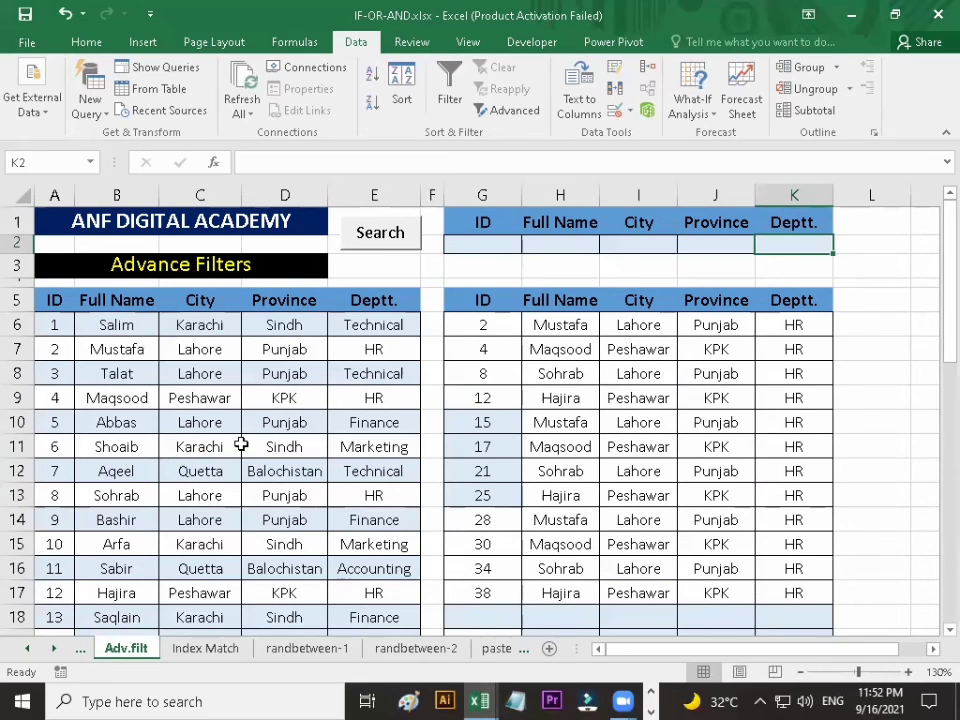
left_click(272, 447)
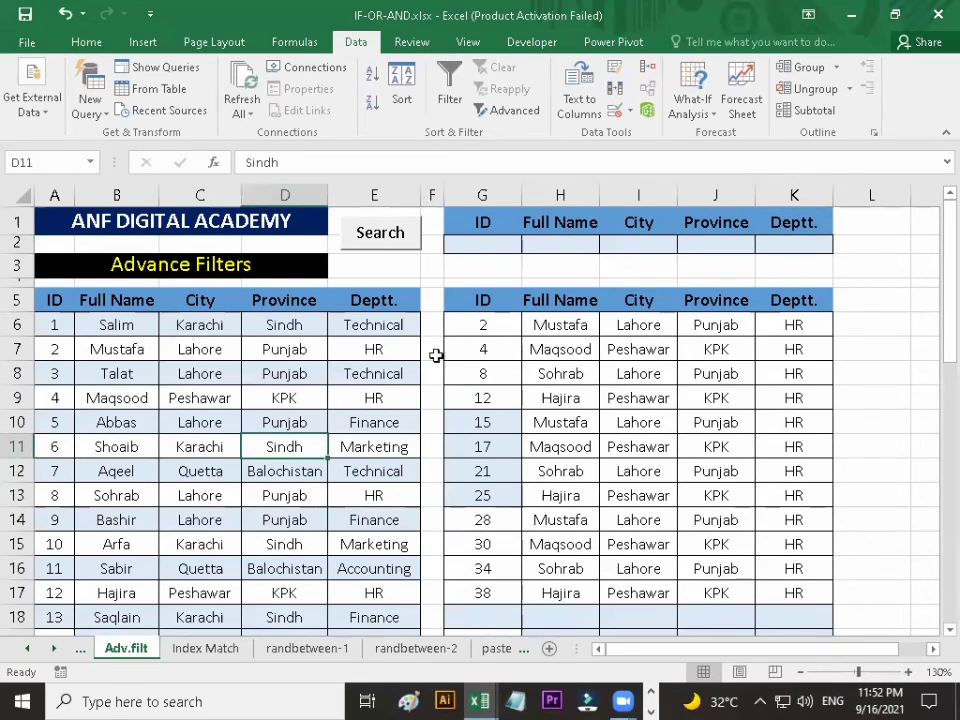
left_click(490, 245)
type("20")
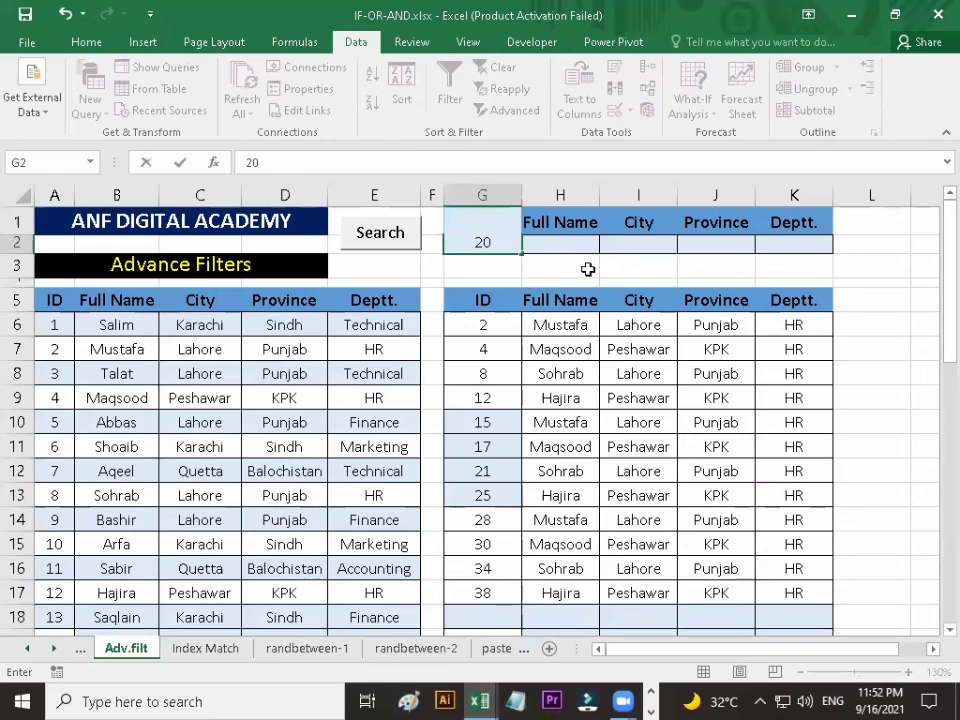
left_click(588, 271)
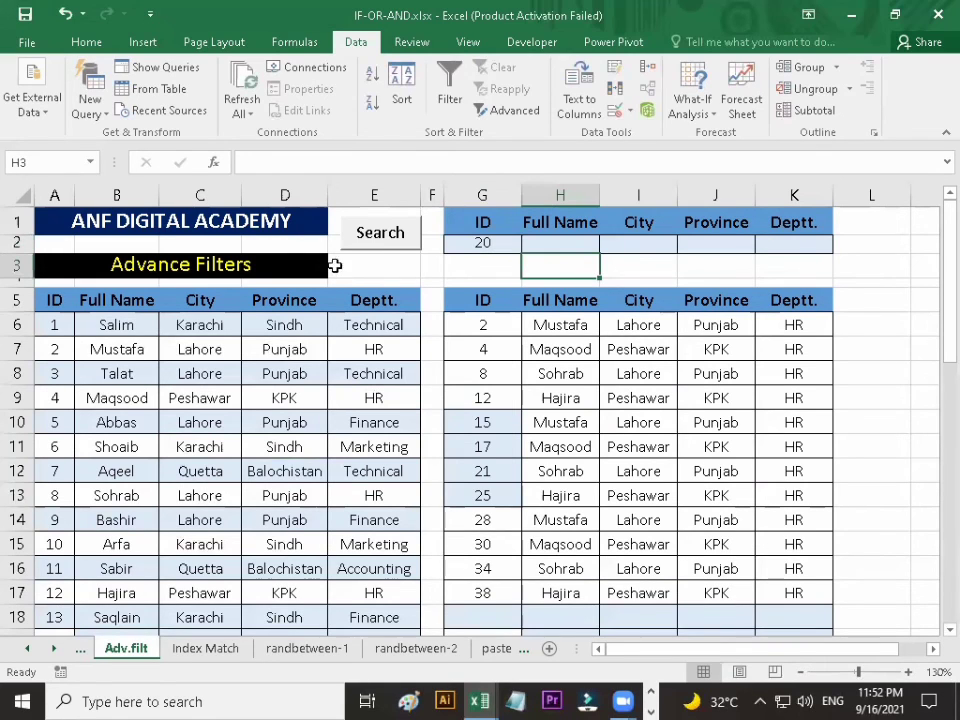
left_click(378, 231)
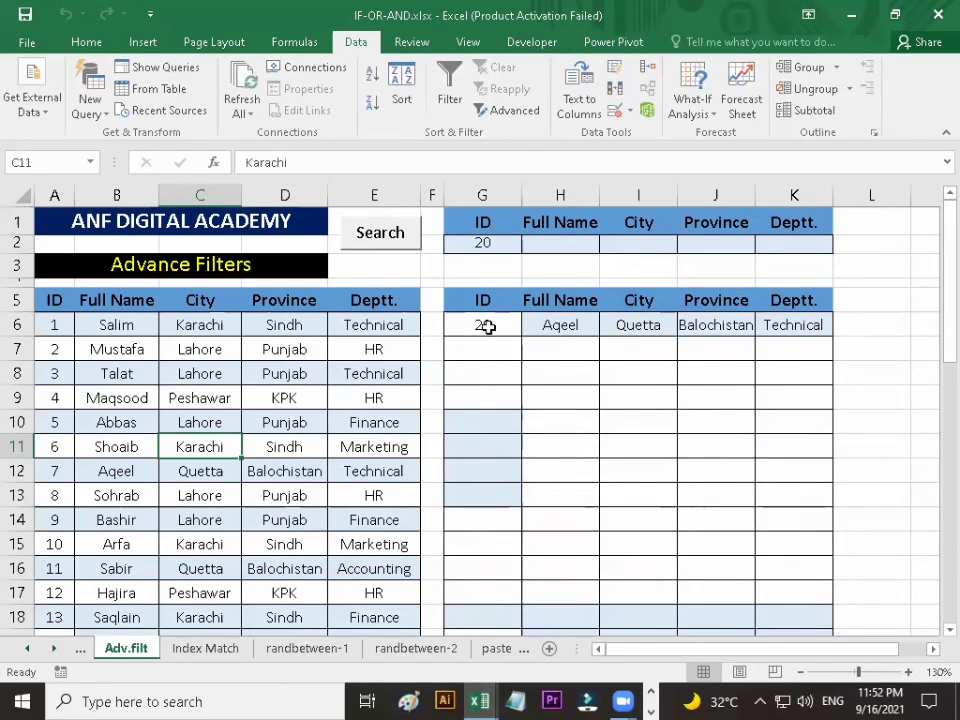
Change the ID criterion to 10 and run the search again.
left_click(497, 244)
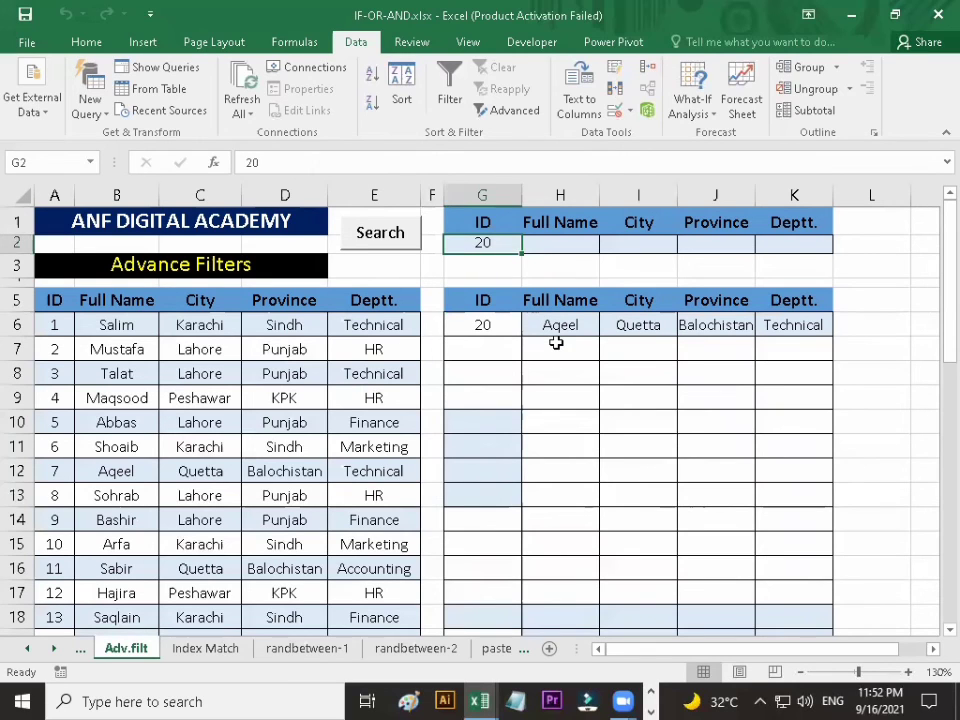
type("10")
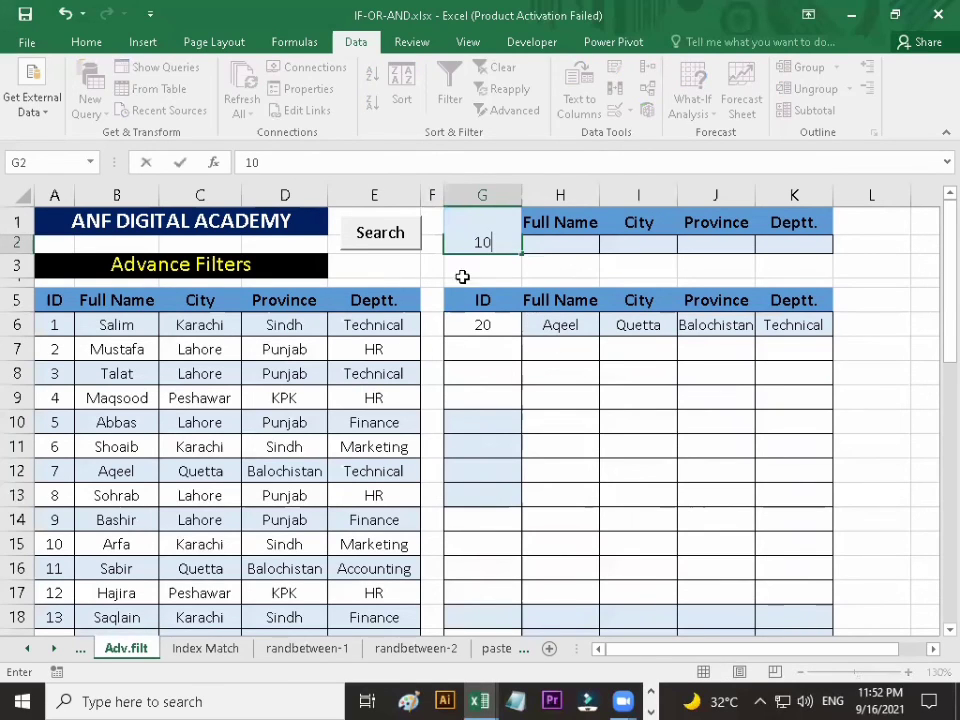
left_click(407, 240)
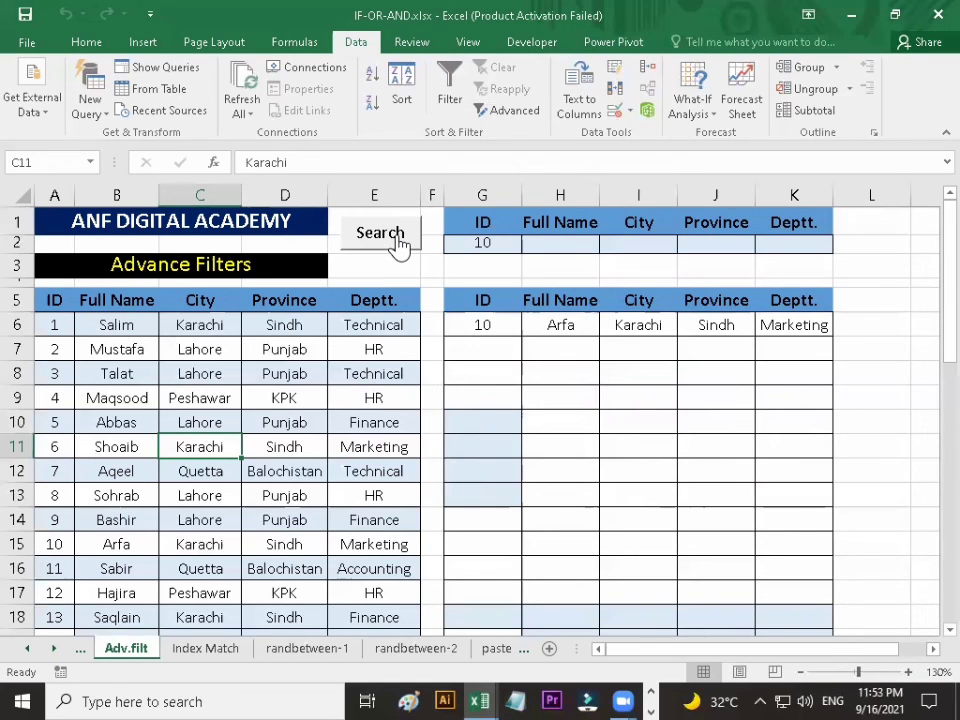
Clear the ID criterion, enter kpk as the Province criterion in J2, and run the search.
left_click(506, 242)
key("Delete")
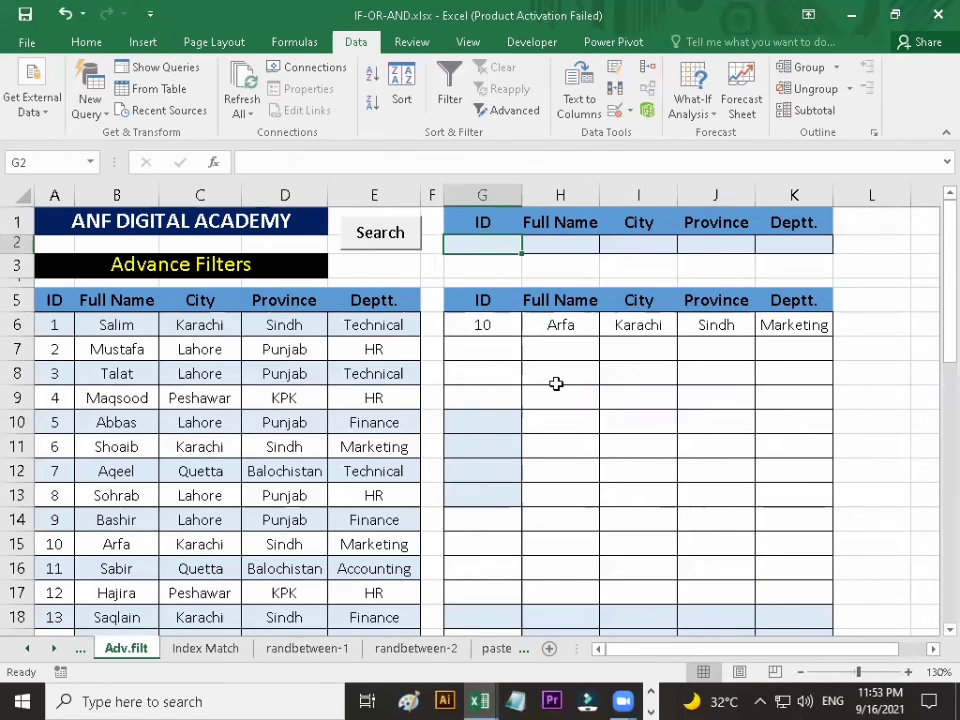
left_click(559, 246)
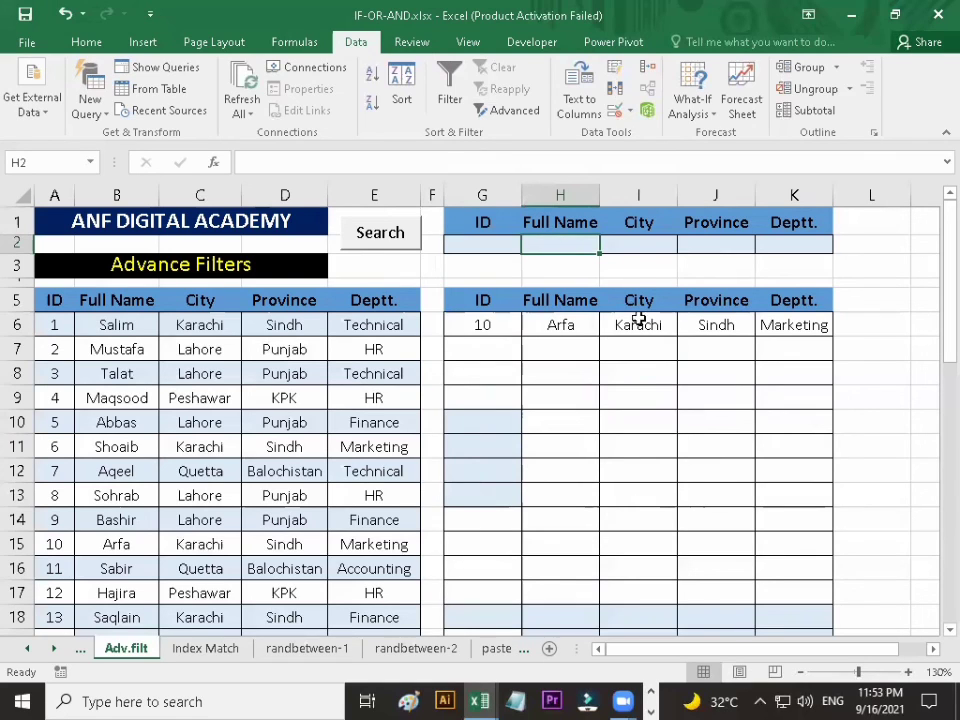
left_click(715, 248)
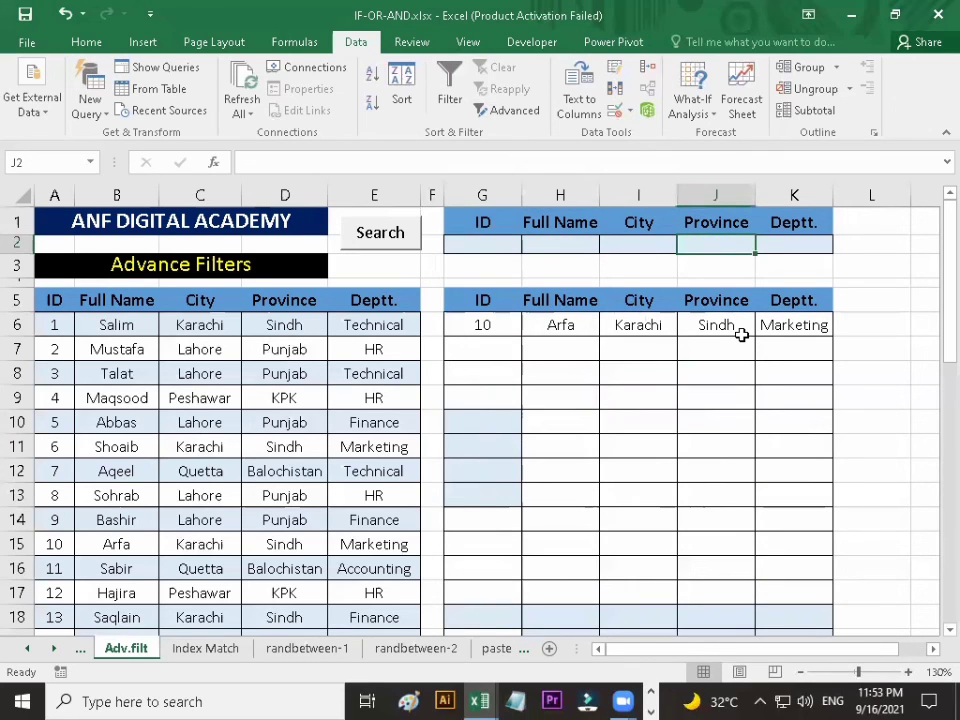
type("kpk")
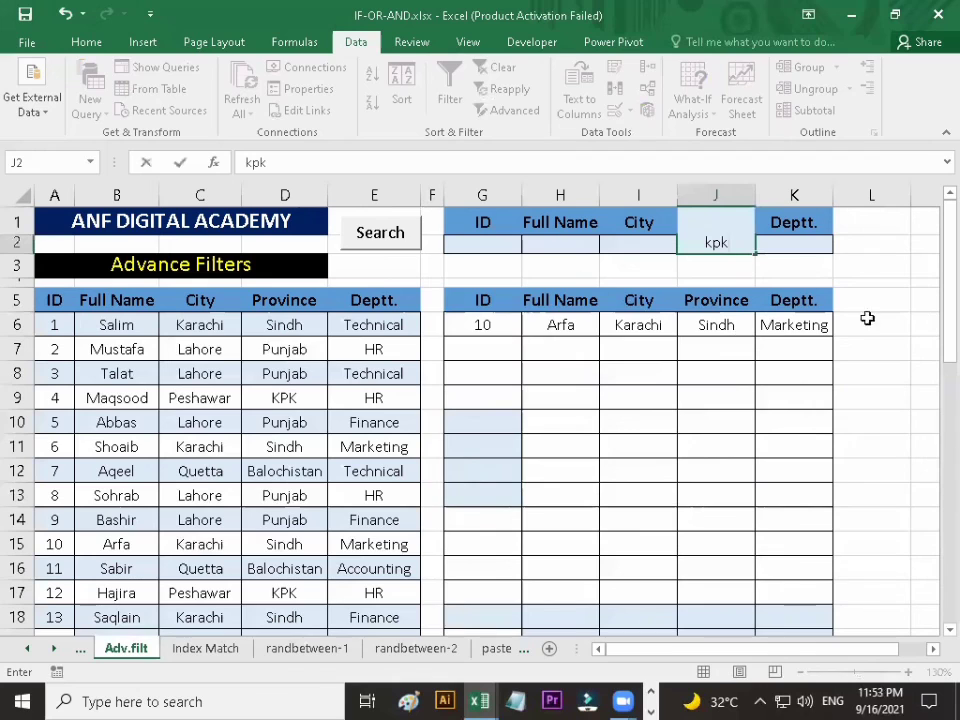
left_click(912, 284)
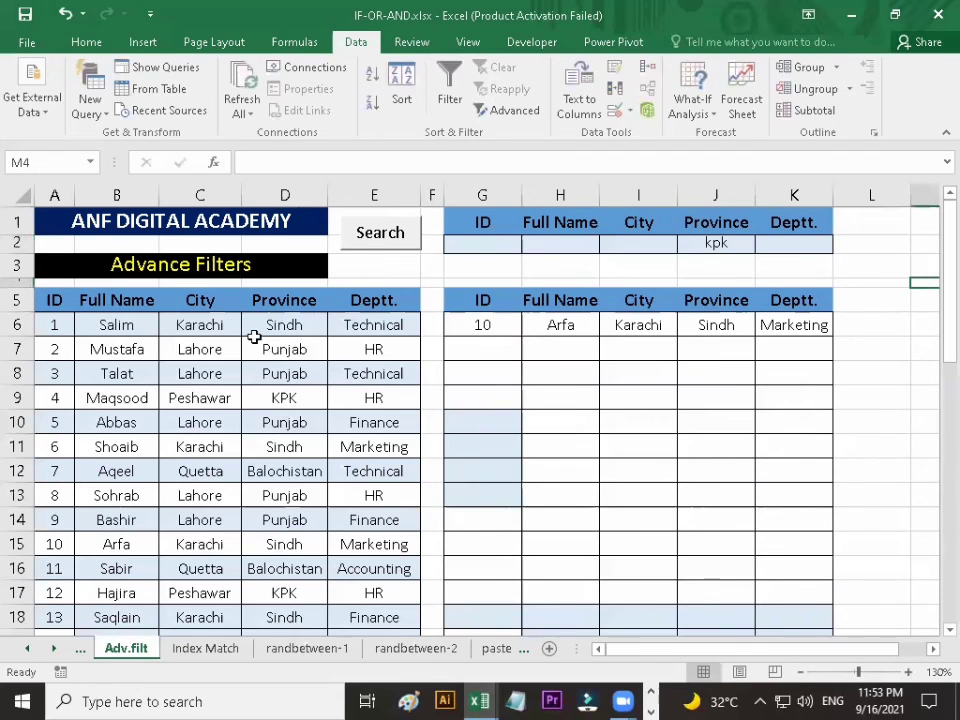
left_click(372, 236)
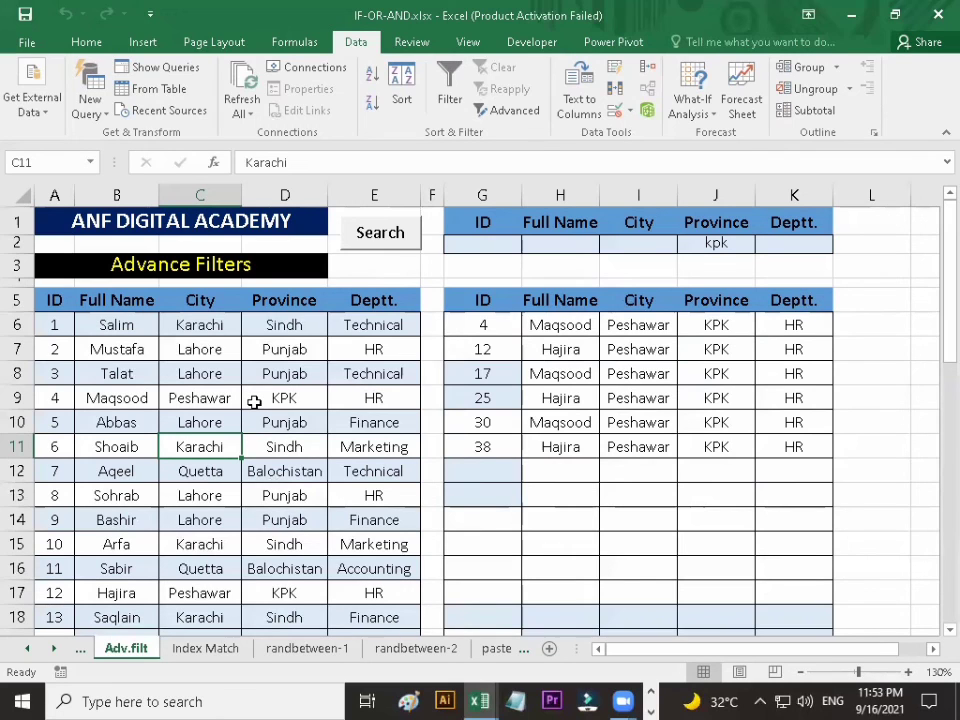
left_click(118, 471)
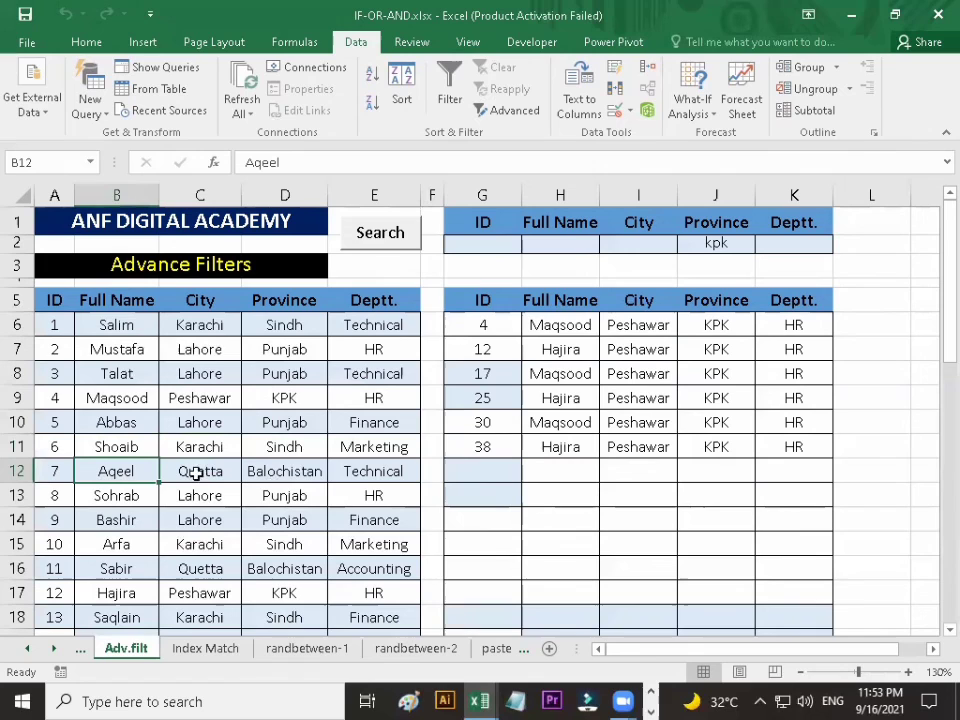
left_click(339, 468)
left_click(285, 469)
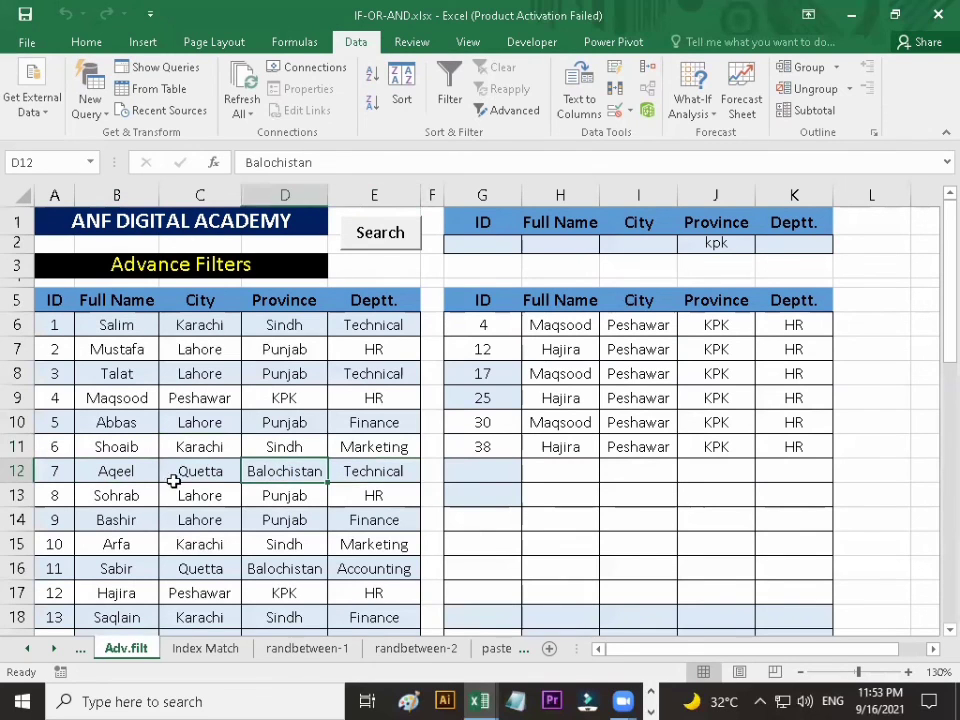
left_click(168, 476)
left_click(100, 468)
left_click(78, 442)
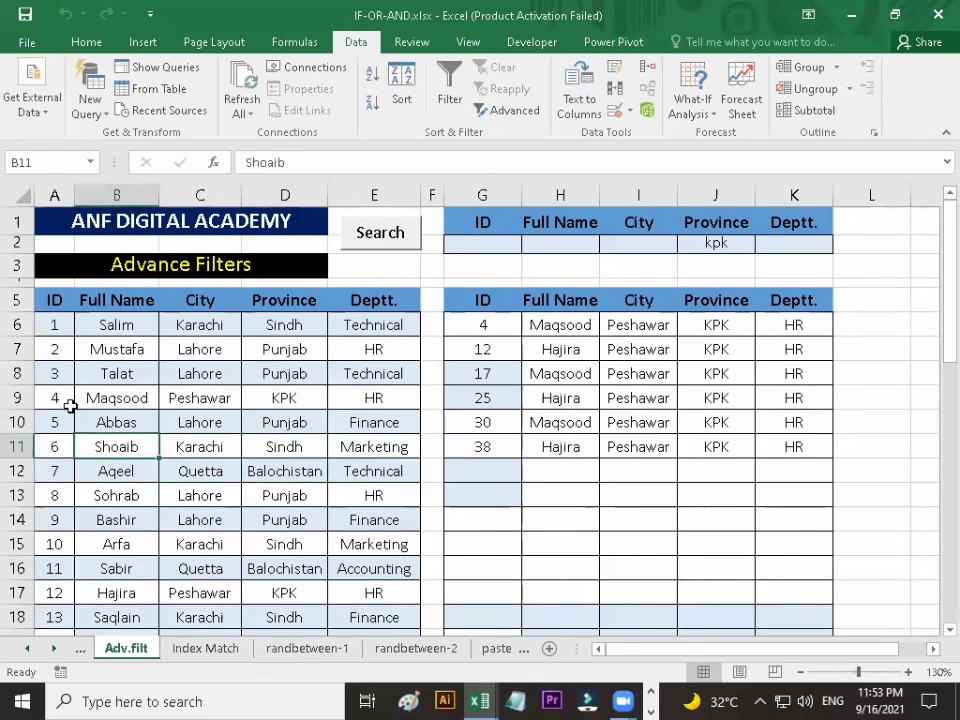
left_click(70, 403)
left_click(66, 372)
left_click(339, 373)
left_click(190, 373)
left_click(122, 368)
left_click(56, 373)
left_click(306, 428)
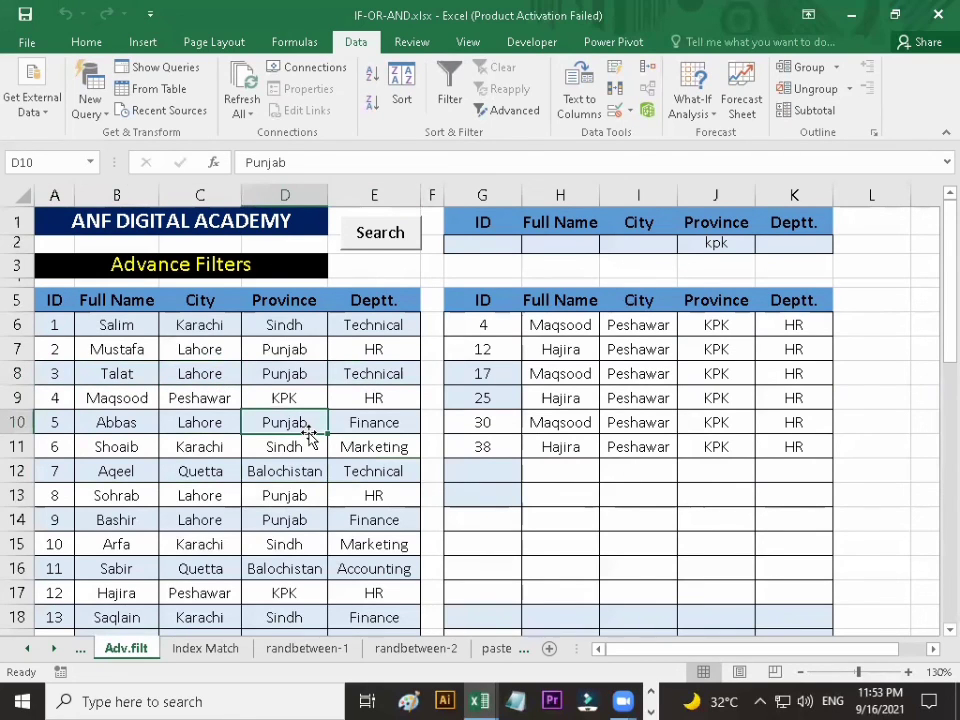
left_click(189, 446)
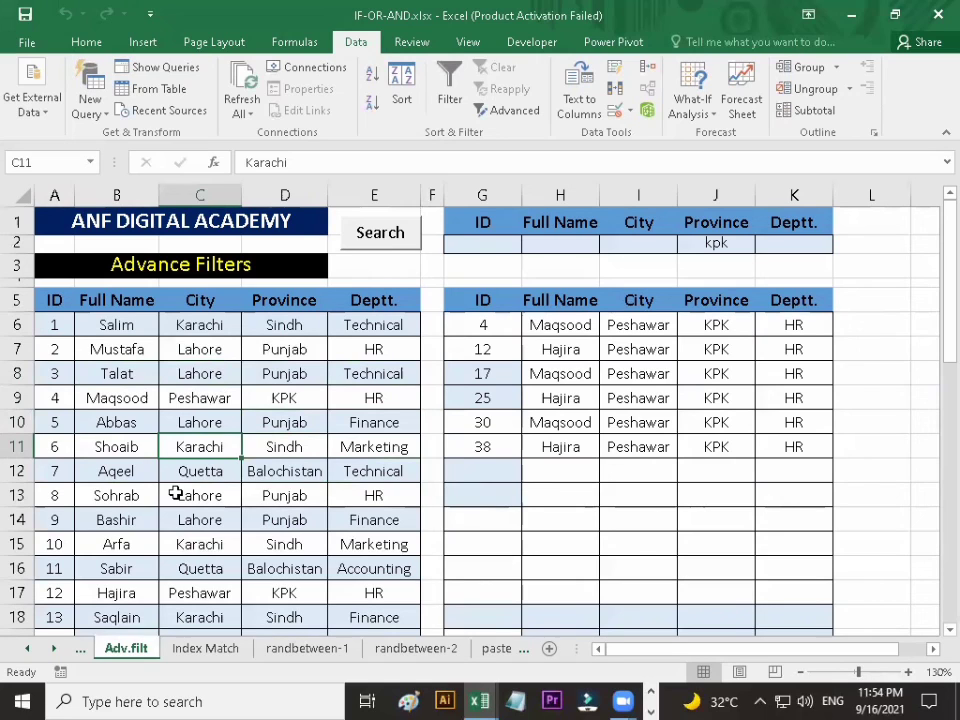
left_click(231, 397)
left_click(94, 514)
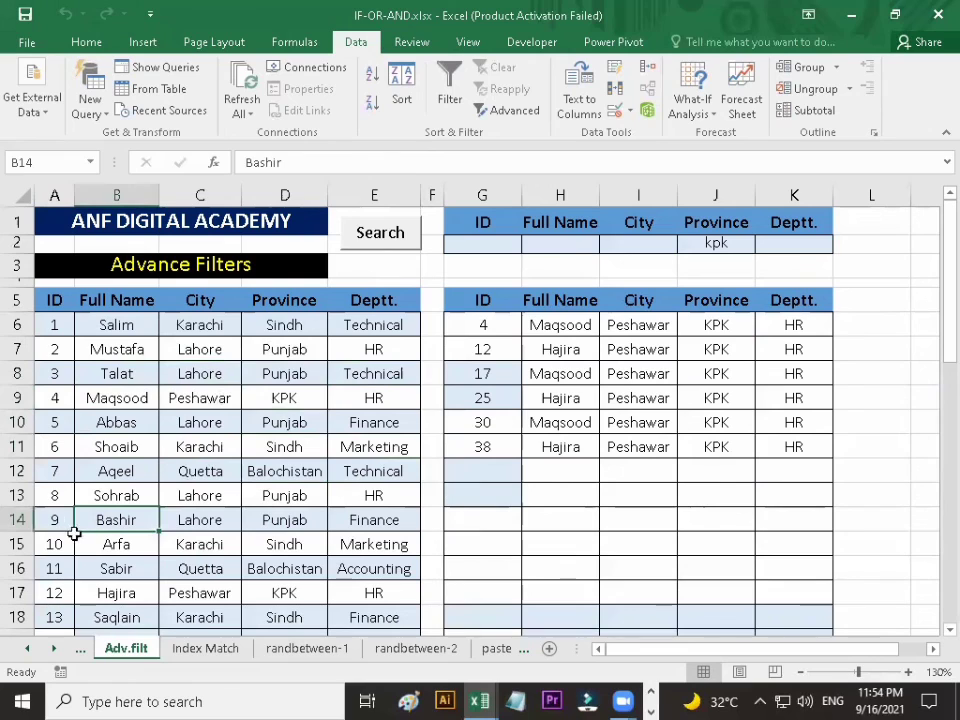
left_click(58, 542)
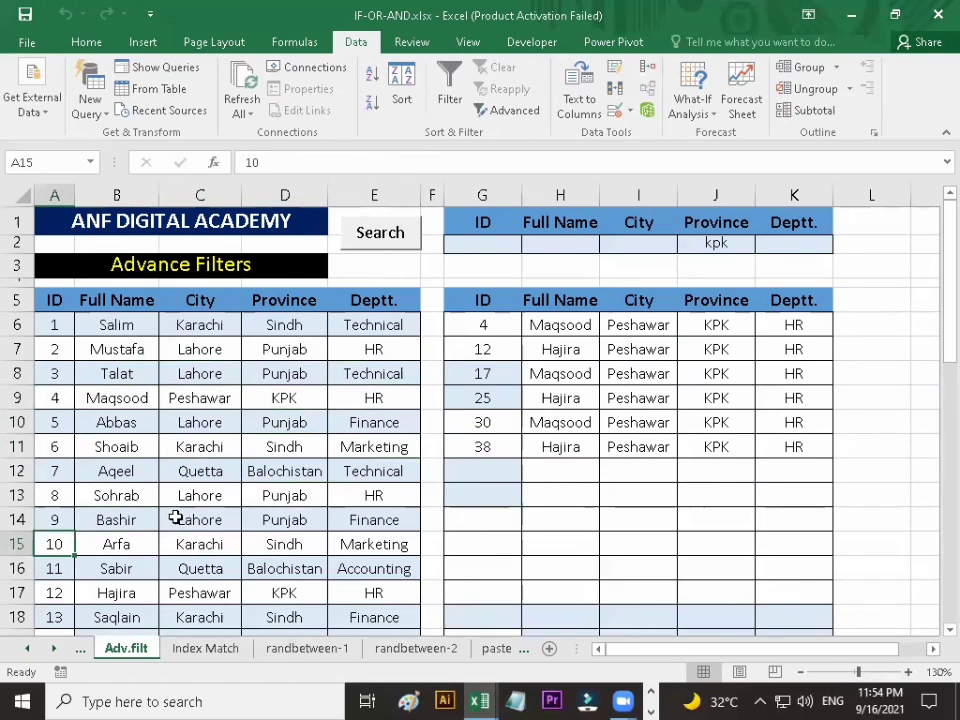
left_click(178, 519)
left_click(115, 518)
left_click(60, 516)
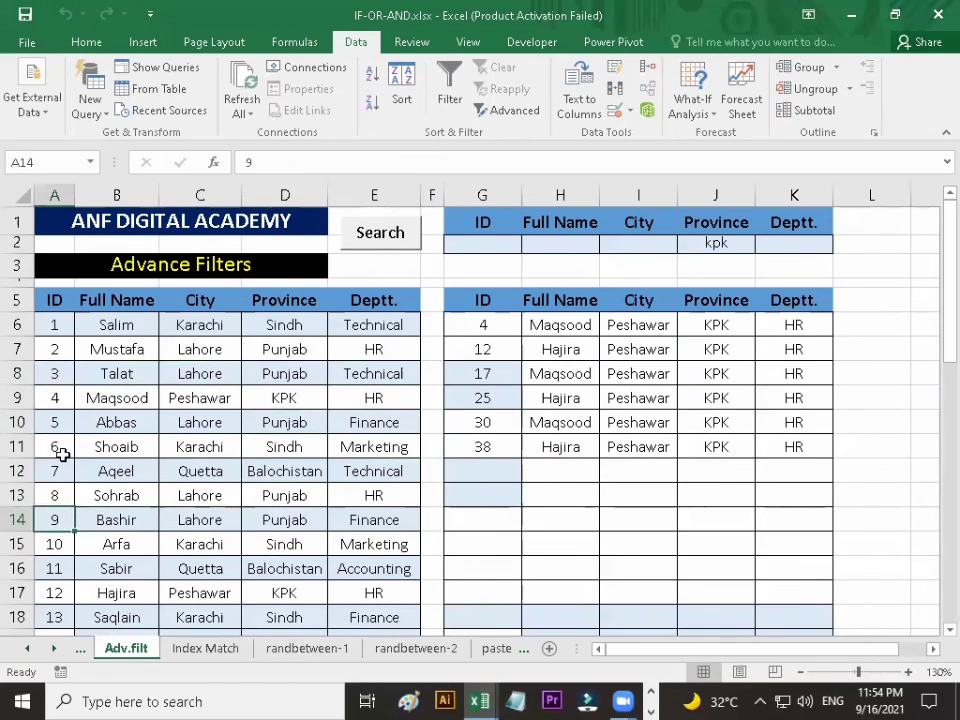
left_click(77, 350)
left_click(60, 322)
left_click(290, 370)
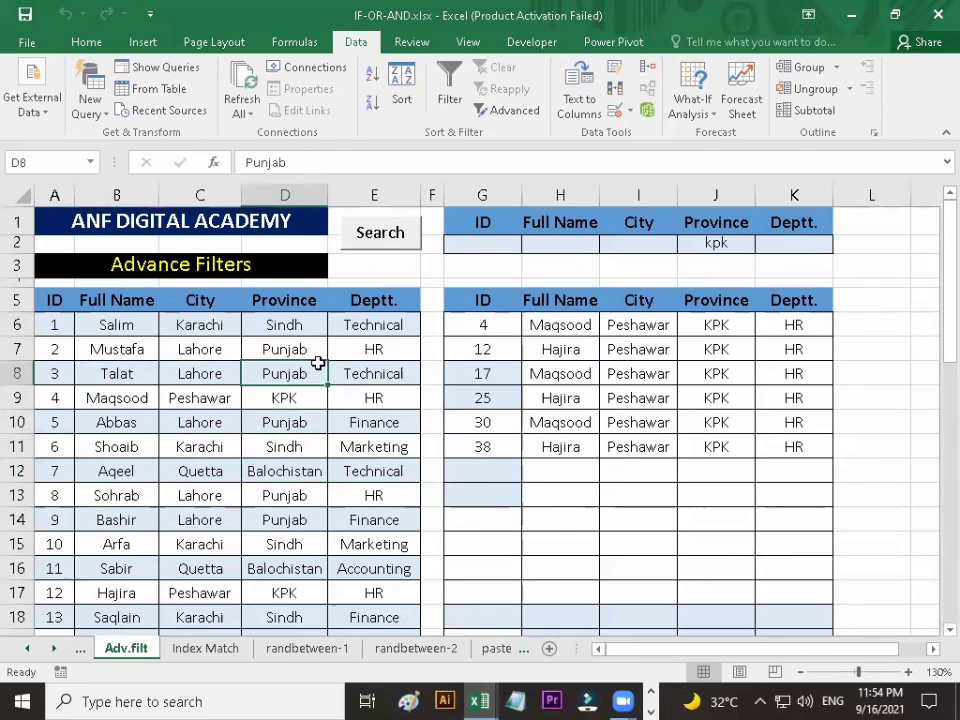
left_click(60, 322)
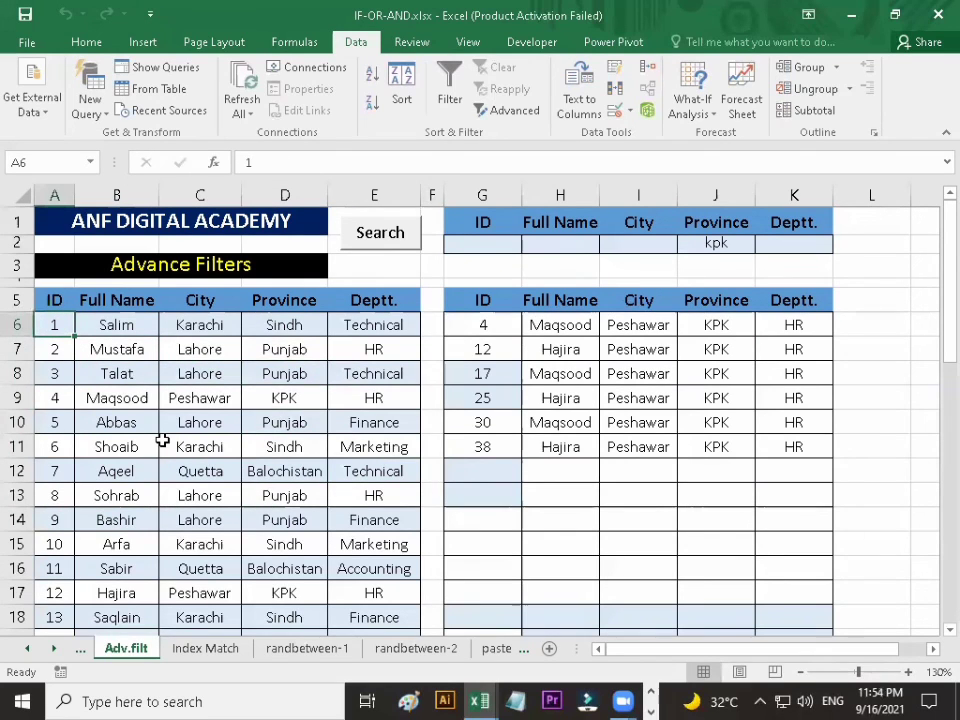